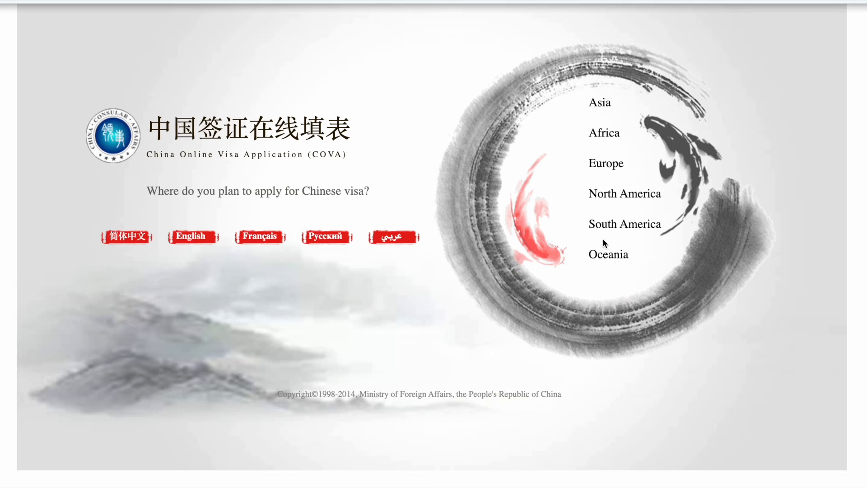
Step: Browse the Asia city list and choose Dhaka, Bangladesh as the application city
{"action": "left_click", "coordinate": [601, 106]}
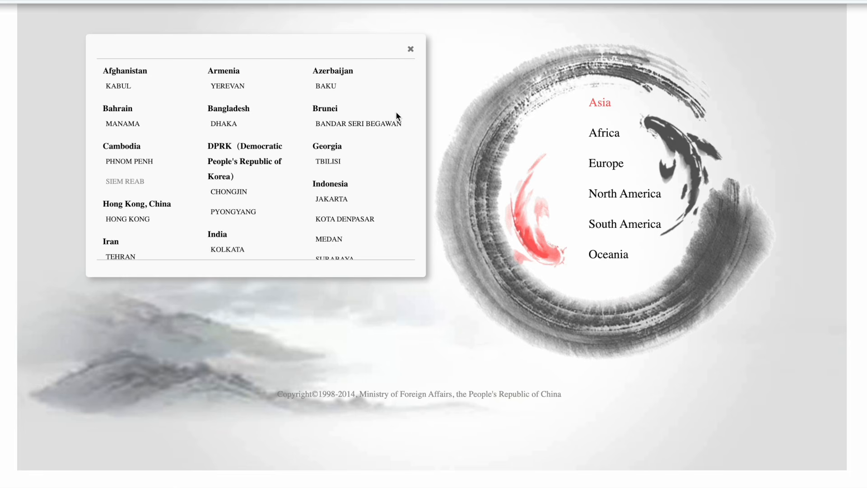
{"action": "scroll", "coordinate": [97, 104], "scroll_direction": "down", "scroll_amount": 3}
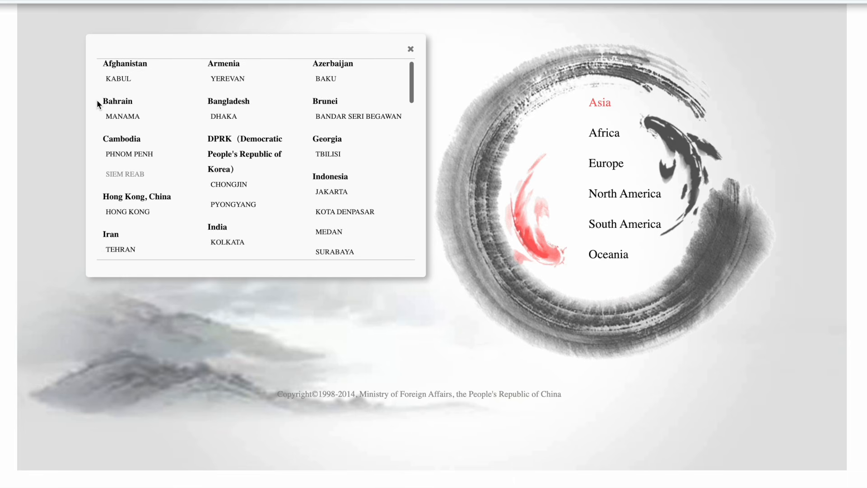
{"action": "scroll", "coordinate": [98, 104], "scroll_direction": "down", "scroll_amount": 3}
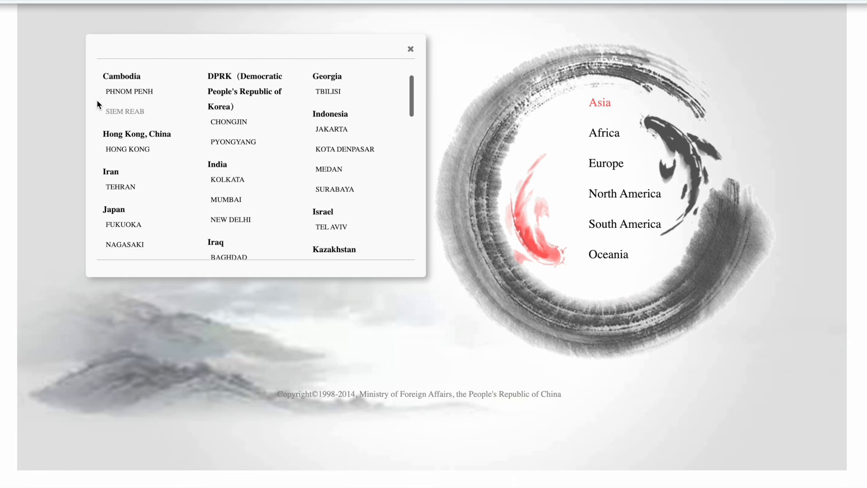
{"action": "scroll", "coordinate": [98, 104], "scroll_direction": "down", "scroll_amount": 3}
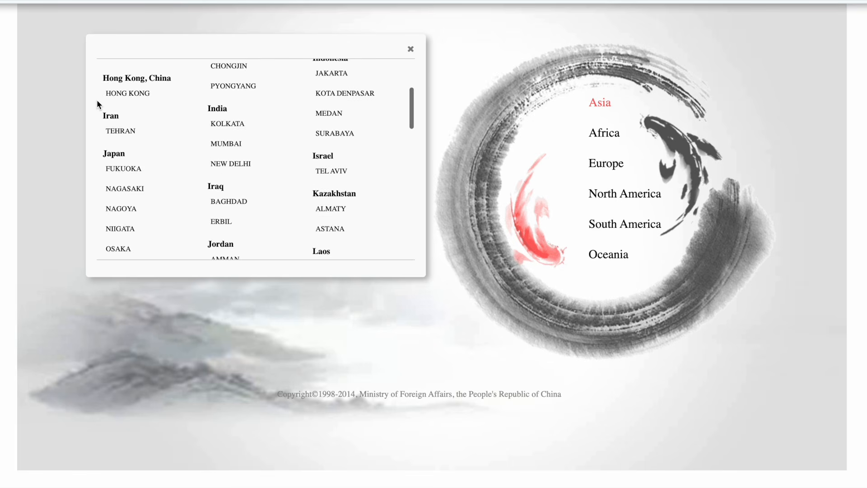
{"action": "scroll", "coordinate": [97, 103], "scroll_direction": "down", "scroll_amount": 3}
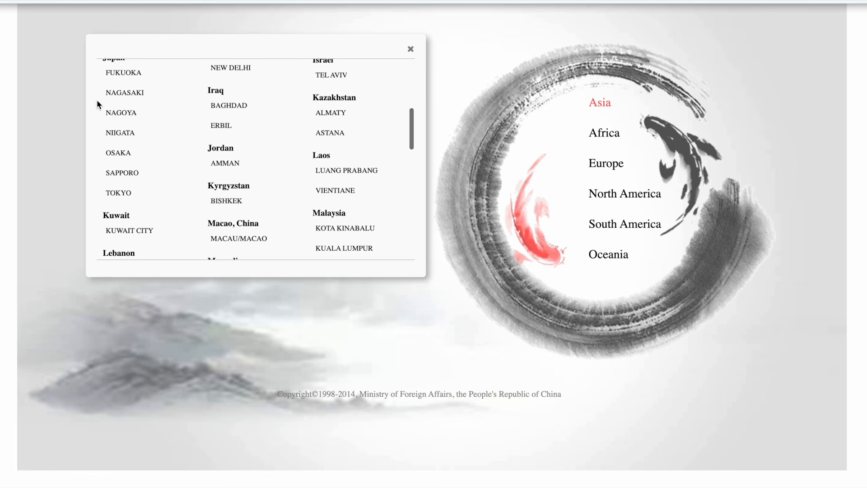
{"action": "scroll", "coordinate": [98, 103], "scroll_direction": "down", "scroll_amount": 5}
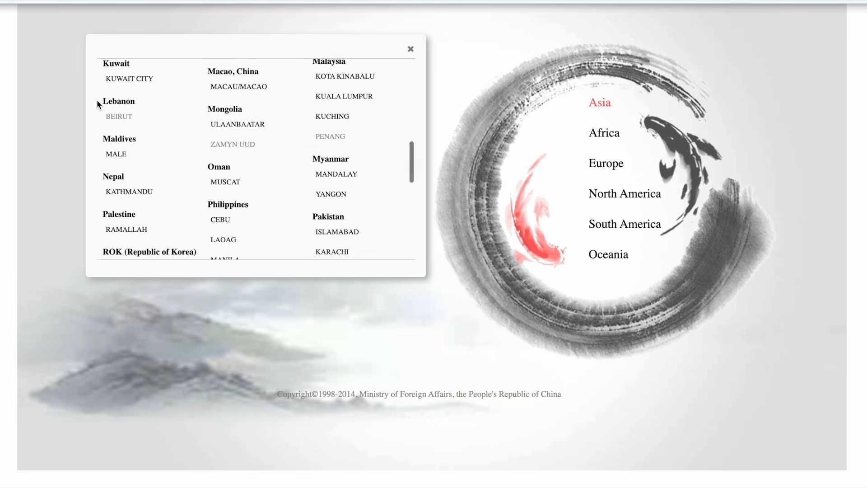
{"action": "scroll", "coordinate": [97, 104], "scroll_direction": "down", "scroll_amount": 5}
{"action": "scroll", "coordinate": [98, 104], "scroll_direction": "down", "scroll_amount": 6}
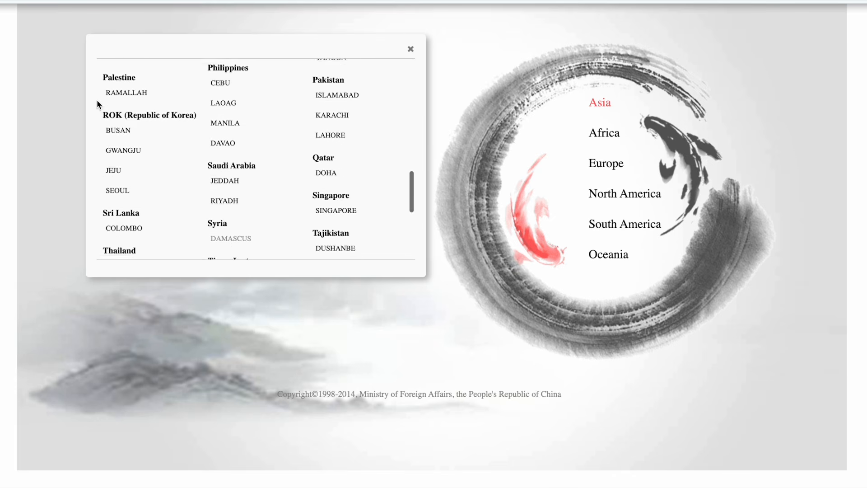
{"action": "scroll", "coordinate": [97, 104], "scroll_direction": "down", "scroll_amount": 4}
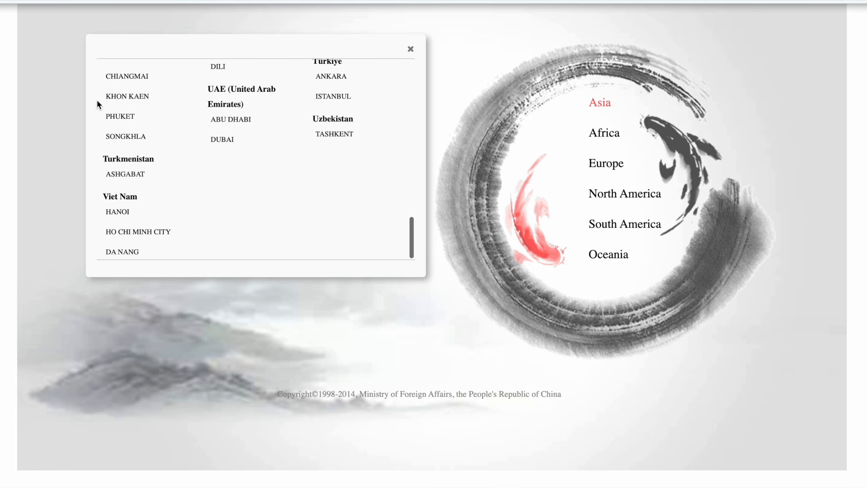
{"action": "scroll", "coordinate": [97, 104], "scroll_direction": "up", "scroll_amount": 3}
{"action": "scroll", "coordinate": [97, 101], "scroll_direction": "up", "scroll_amount": 14}
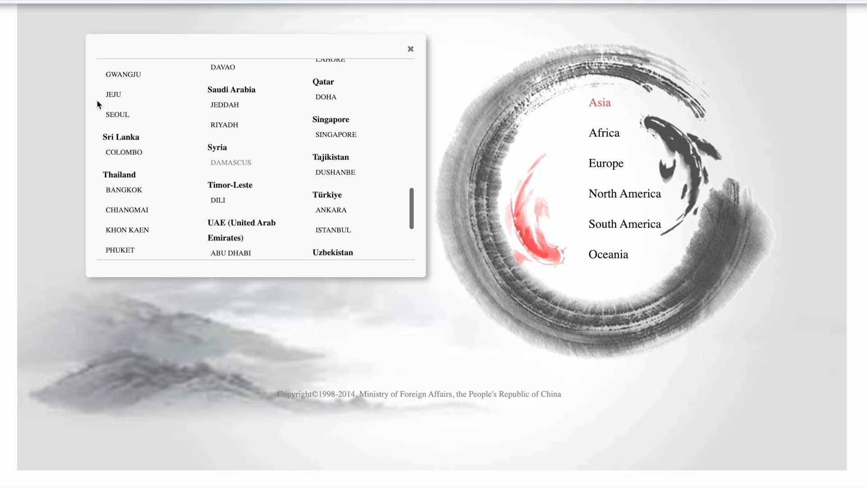
{"action": "scroll", "coordinate": [97, 104], "scroll_direction": "up", "scroll_amount": 12}
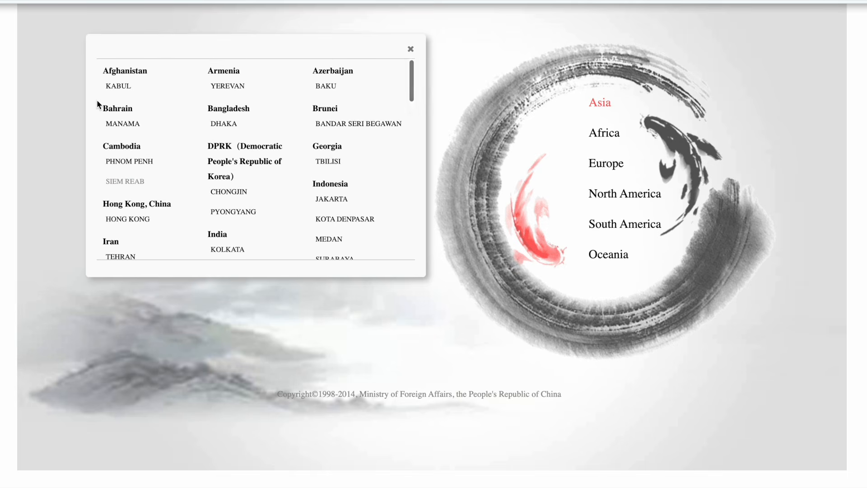
{"action": "left_click", "coordinate": [221, 123]}
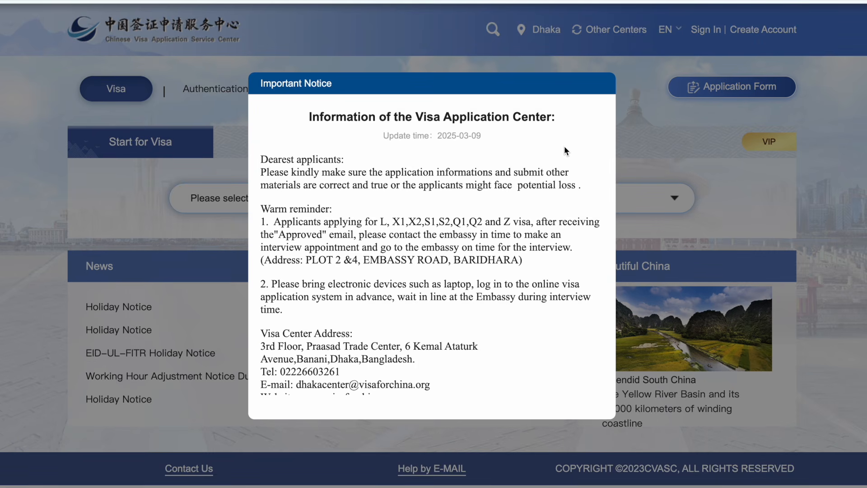
Step: Read the Dhaka centre's Important Notice and acknowledge it with 'I already know'
{"action": "scroll", "coordinate": [562, 313], "scroll_direction": "down", "scroll_amount": 2}
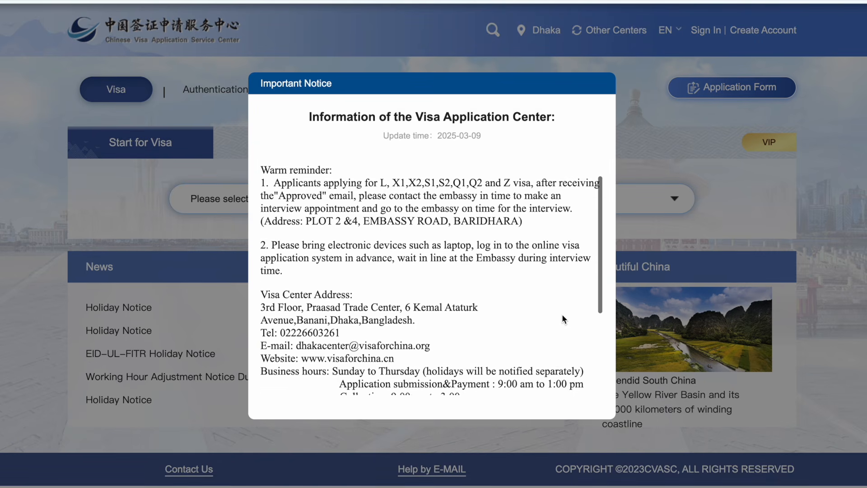
{"action": "scroll", "coordinate": [562, 314], "scroll_direction": "down", "scroll_amount": 2}
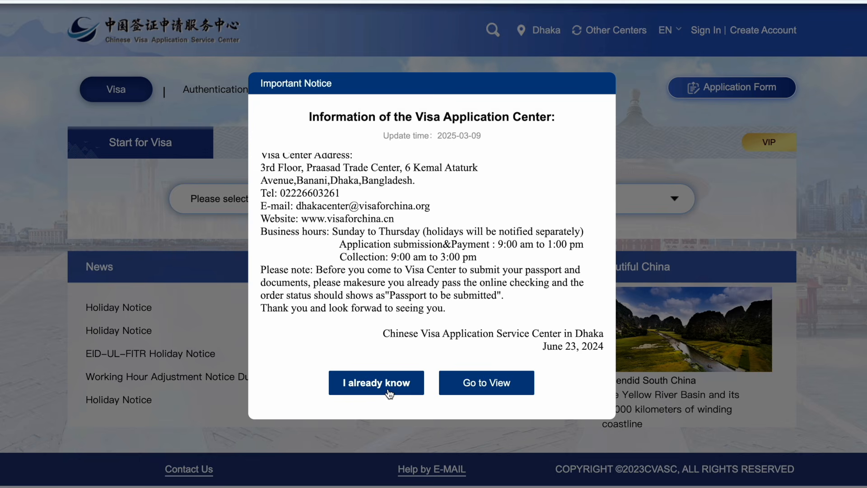
{"action": "left_click", "coordinate": [389, 392]}
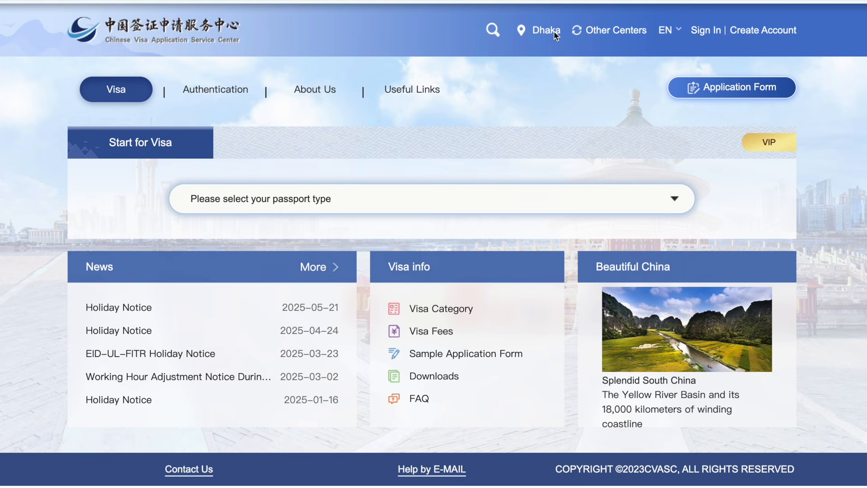
Step: Start a new individual account, entering the e-mail and password and ticking the privacy policy
{"action": "left_click", "coordinate": [773, 31]}
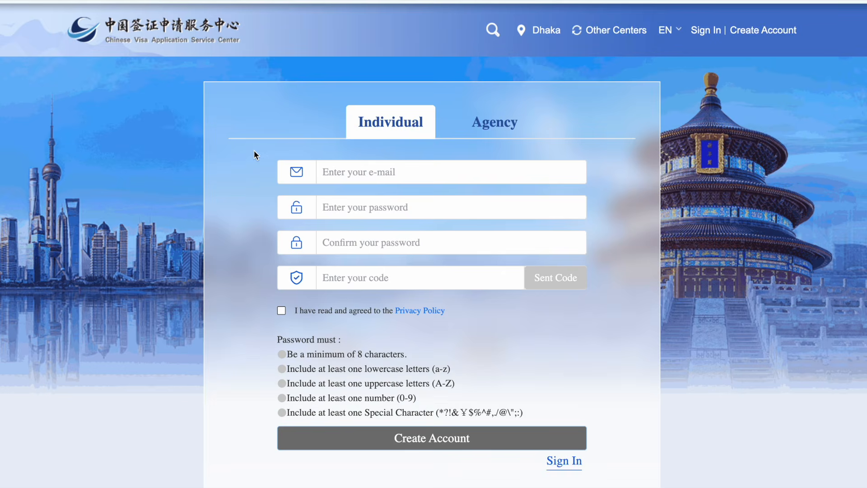
{"action": "left_click", "coordinate": [369, 173]}
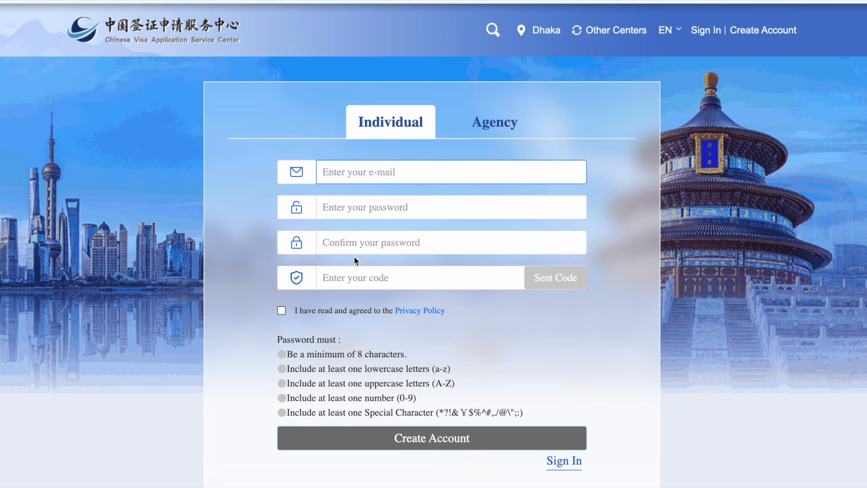
{"action": "left_click", "coordinate": [281, 312]}
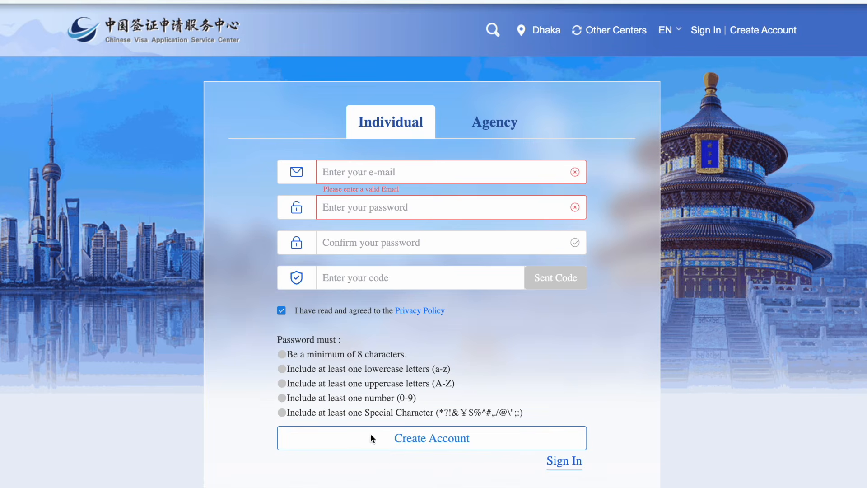
{"action": "left_click", "coordinate": [419, 438]}
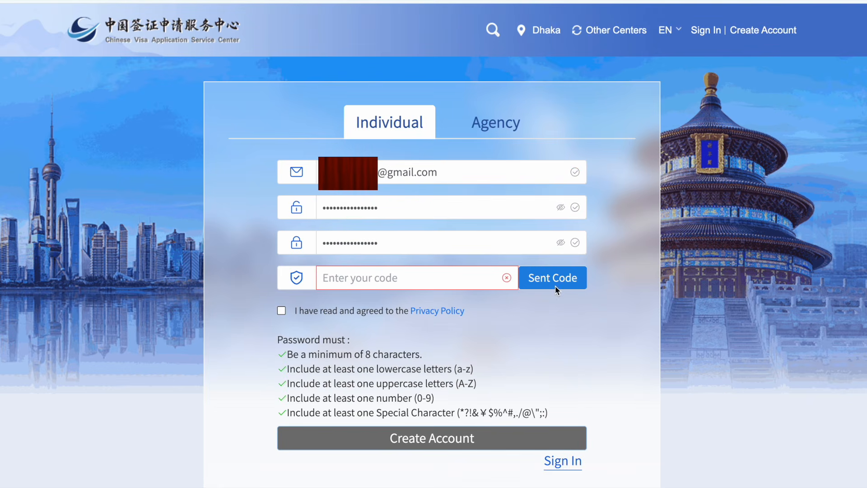
Step: Request the e-mail verification code, pass the slider check, and paste the code from Gmail
{"action": "left_click", "coordinate": [554, 281]}
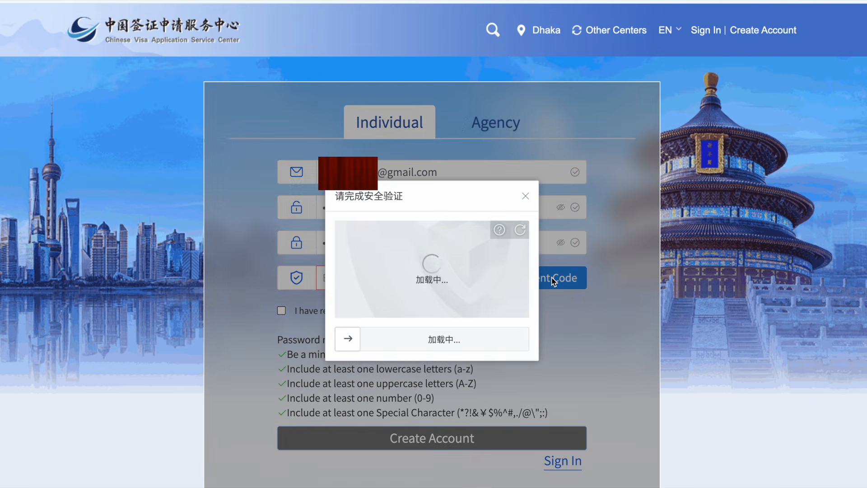
{"action": "left_click_drag", "start_coordinate": [352, 337], "coordinate": [401, 333]}
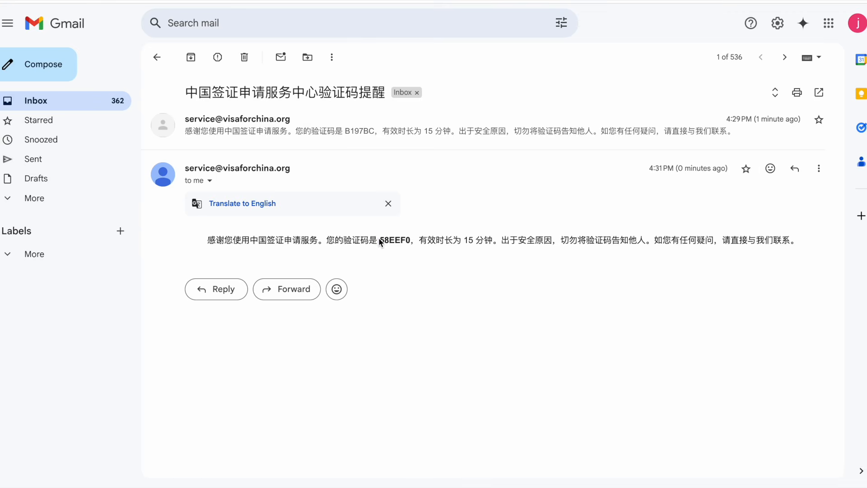
{"action": "left_click_drag", "start_coordinate": [378, 238], "coordinate": [397, 238]}
{"action": "right_click", "coordinate": [393, 240]}
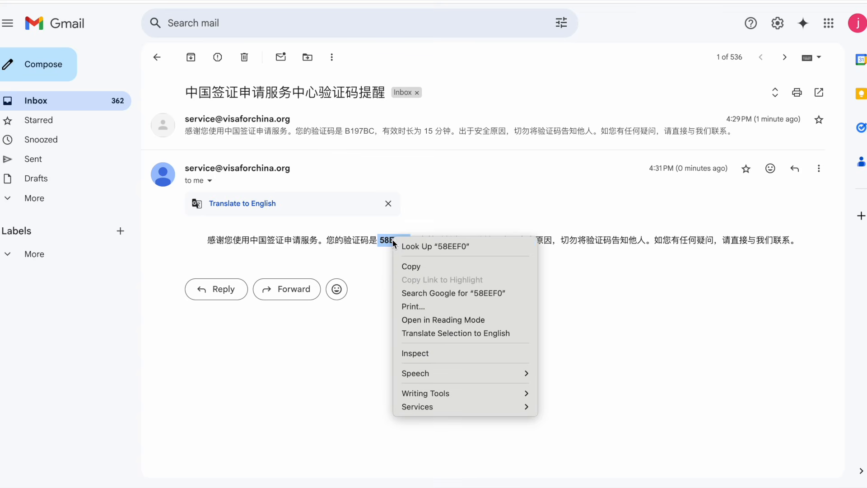
{"action": "left_click", "coordinate": [408, 266]}
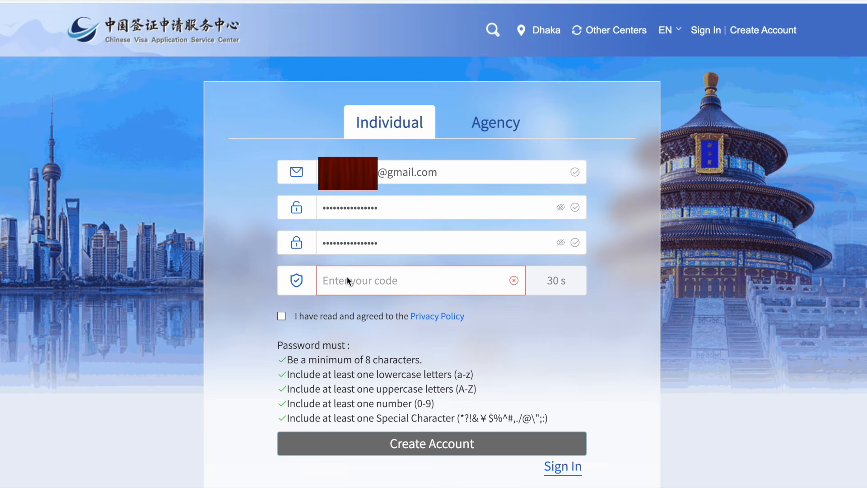
{"action": "key", "text": "super+v"}
Step: Accept the Privacy Policy and submit the registration to create the account
{"action": "left_click", "coordinate": [281, 316]}
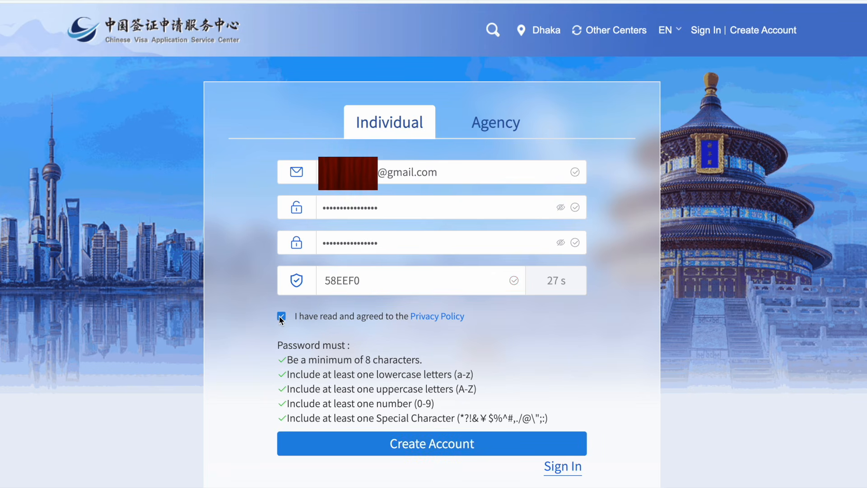
{"action": "left_click", "coordinate": [410, 439]}
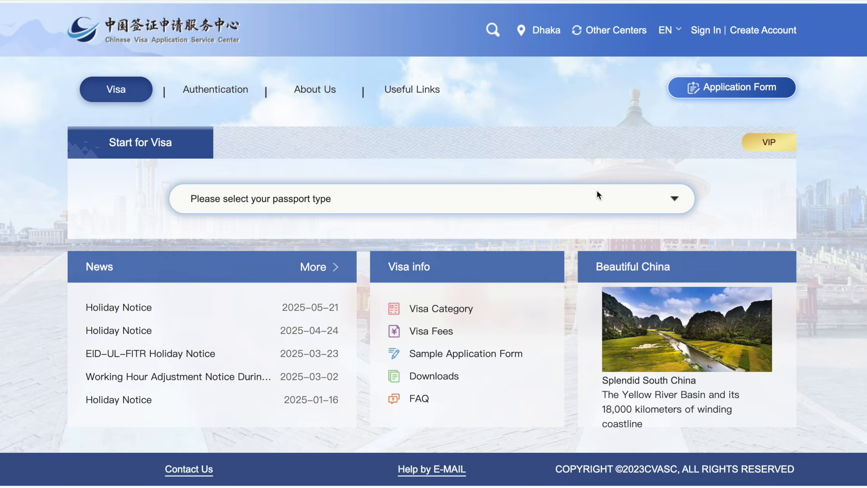
Step: Open the Application Form and sign in with the new account, passing the slider check
{"action": "left_click", "coordinate": [714, 91]}
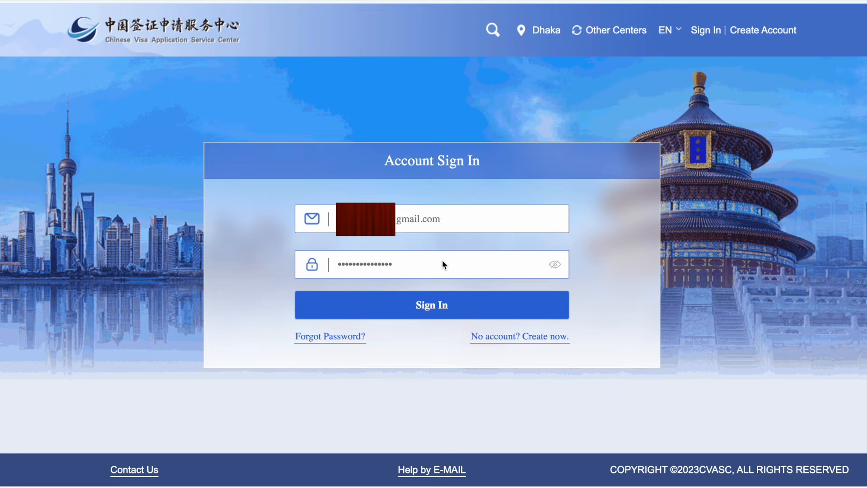
{"action": "type", "text": "•"}
{"action": "left_click", "coordinate": [432, 305]}
{"action": "left_click_drag", "start_coordinate": [346, 345], "coordinate": [470, 344]}
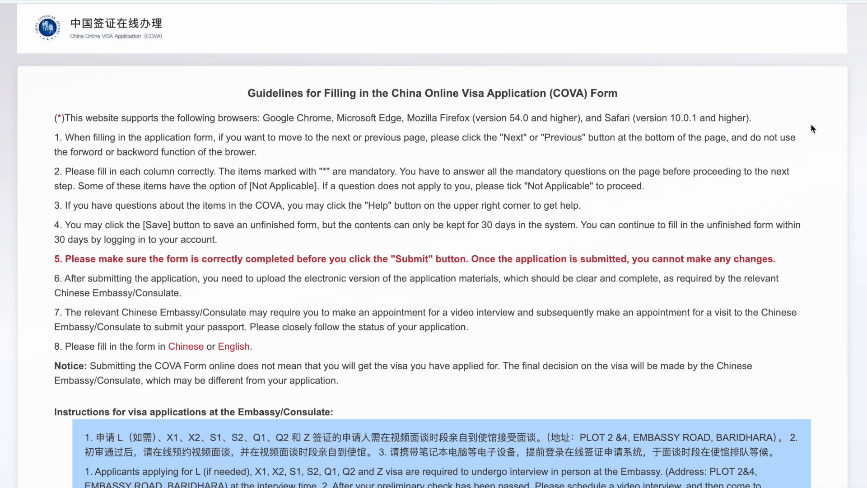
Step: Read through the COVA guidelines for Dhaka and start filling in the form
{"action": "scroll", "coordinate": [811, 125], "scroll_direction": "down", "scroll_amount": 2}
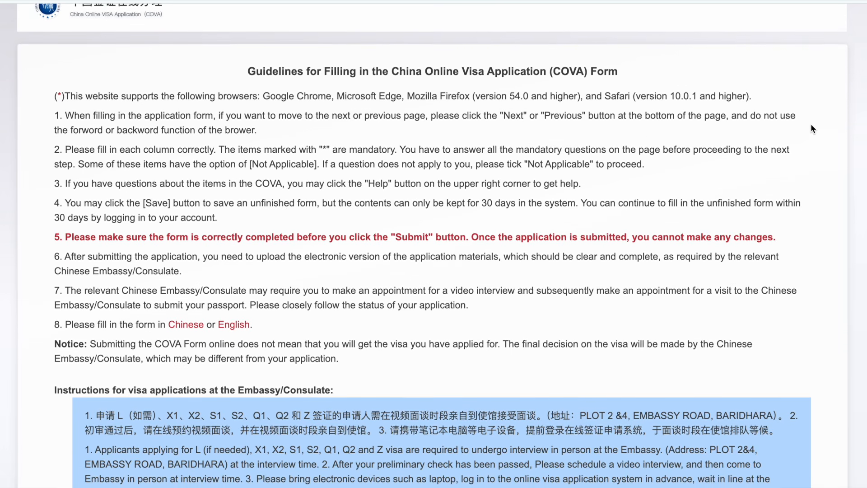
{"action": "scroll", "coordinate": [811, 125], "scroll_direction": "down", "scroll_amount": 1}
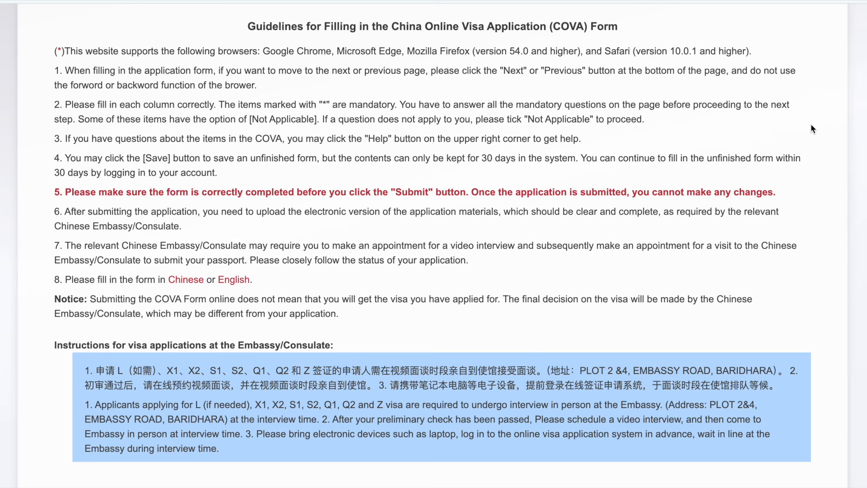
{"action": "scroll", "coordinate": [811, 125], "scroll_direction": "down", "scroll_amount": 1}
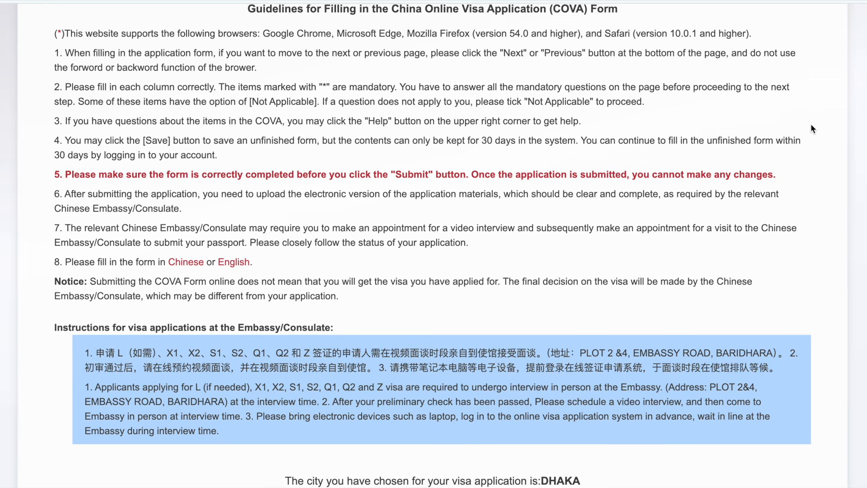
{"action": "scroll", "coordinate": [811, 124], "scroll_direction": "down", "scroll_amount": 2}
{"action": "scroll", "coordinate": [811, 124], "scroll_direction": "down", "scroll_amount": 1}
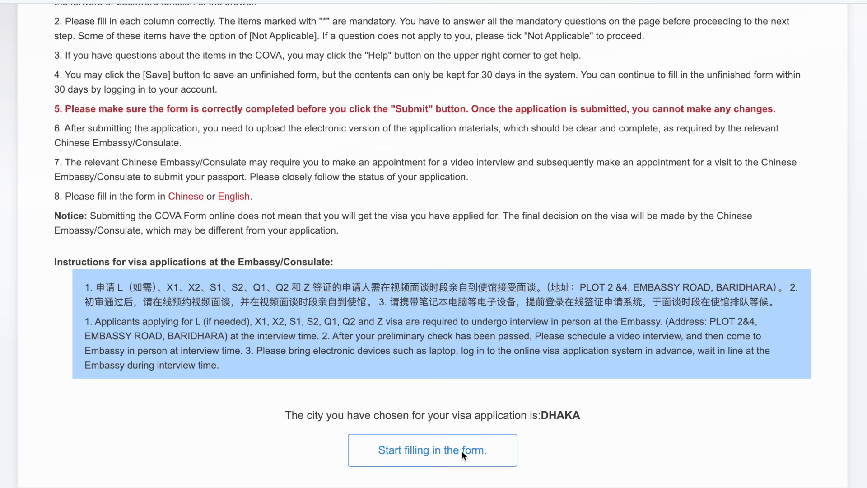
{"action": "left_click", "coordinate": [462, 453]}
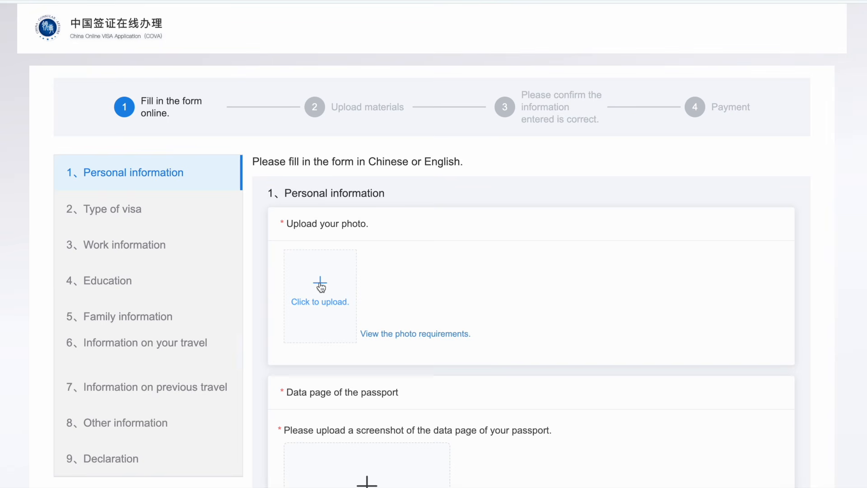
Step: Review the photo requirements and confirm them
{"action": "left_click", "coordinate": [403, 335]}
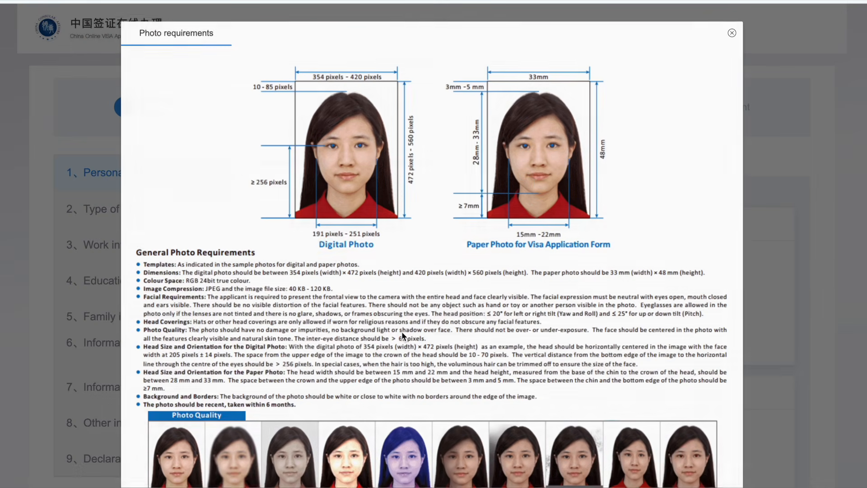
{"action": "scroll", "coordinate": [402, 332], "scroll_direction": "down", "scroll_amount": 3}
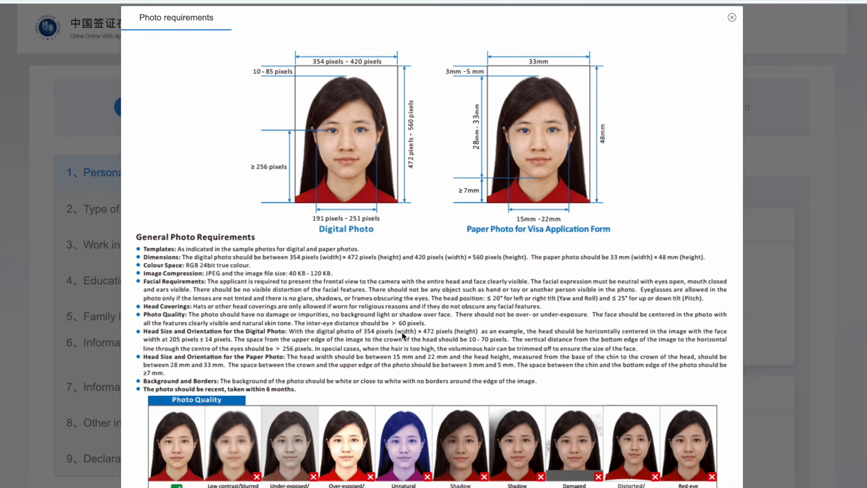
{"action": "scroll", "coordinate": [401, 337], "scroll_direction": "down", "scroll_amount": 3}
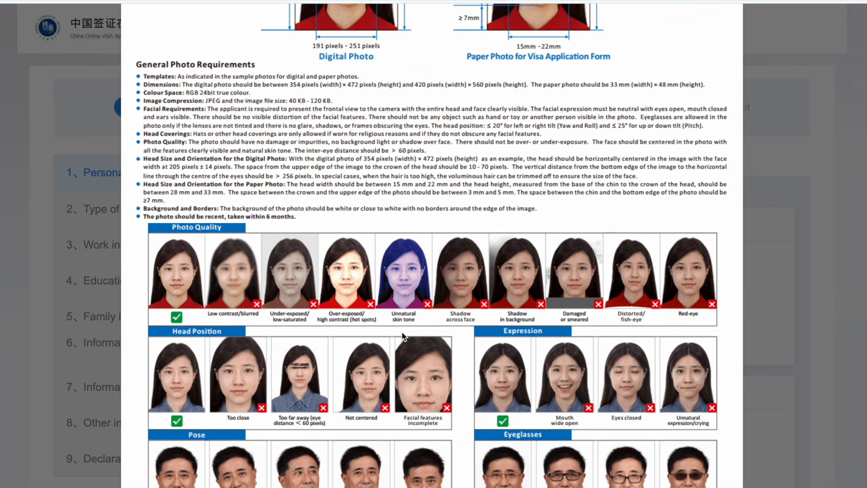
{"action": "scroll", "coordinate": [402, 332], "scroll_direction": "down", "scroll_amount": 5}
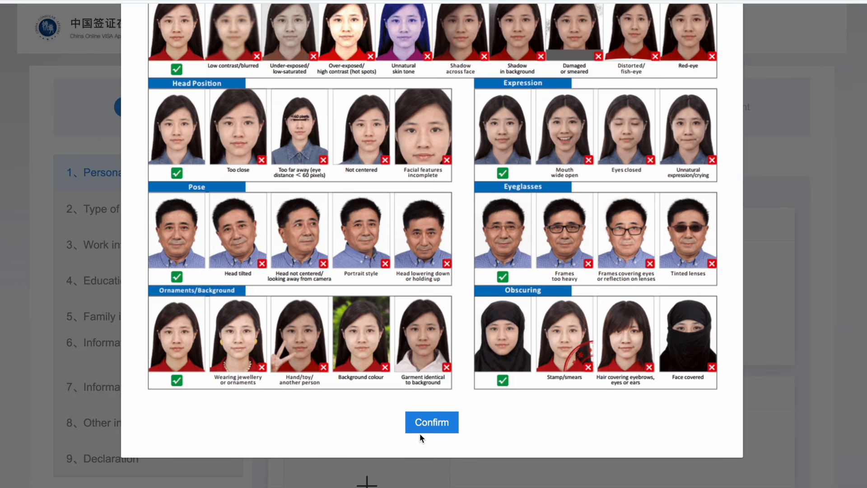
{"action": "left_click", "coordinate": [422, 425]}
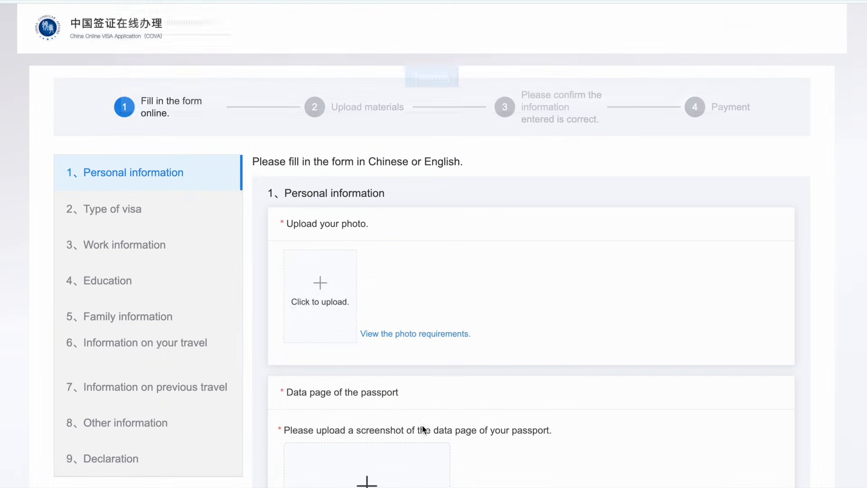
Step: Upload the portrait, zoom out and centre the 600 × 800 crop on the face, then finish
{"action": "left_click", "coordinate": [320, 286]}
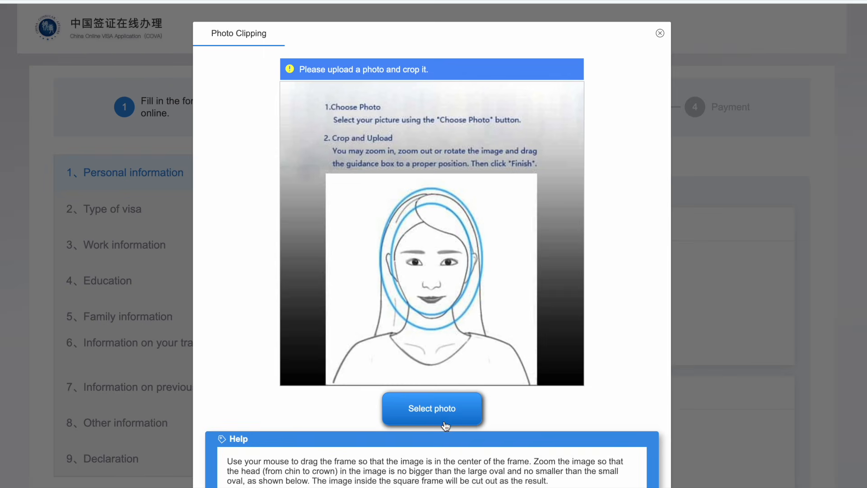
{"action": "scroll", "coordinate": [439, 408], "scroll_direction": "down", "scroll_amount": 1}
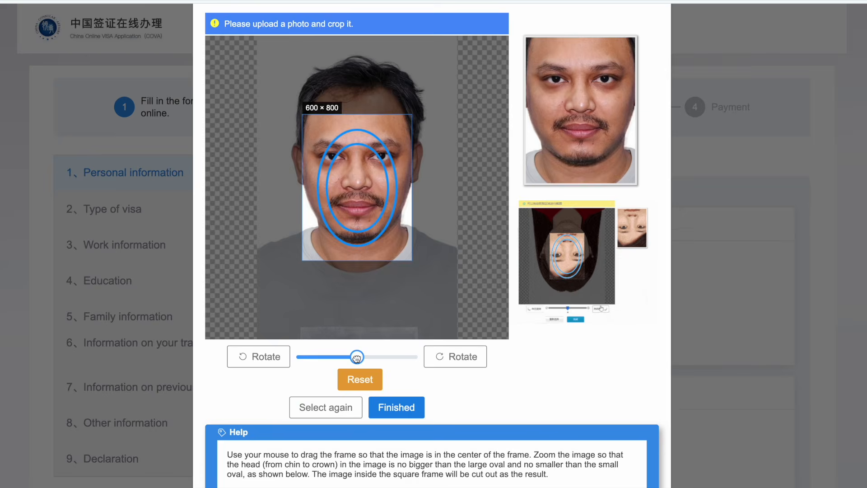
{"action": "left_click_drag", "start_coordinate": [354, 357], "coordinate": [337, 358]}
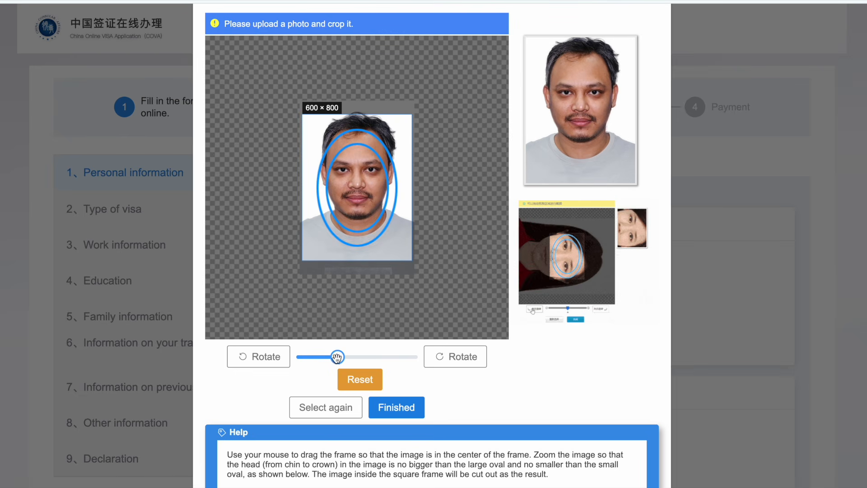
{"action": "left_click_drag", "start_coordinate": [334, 248], "coordinate": [333, 240]}
{"action": "left_click", "coordinate": [393, 409]}
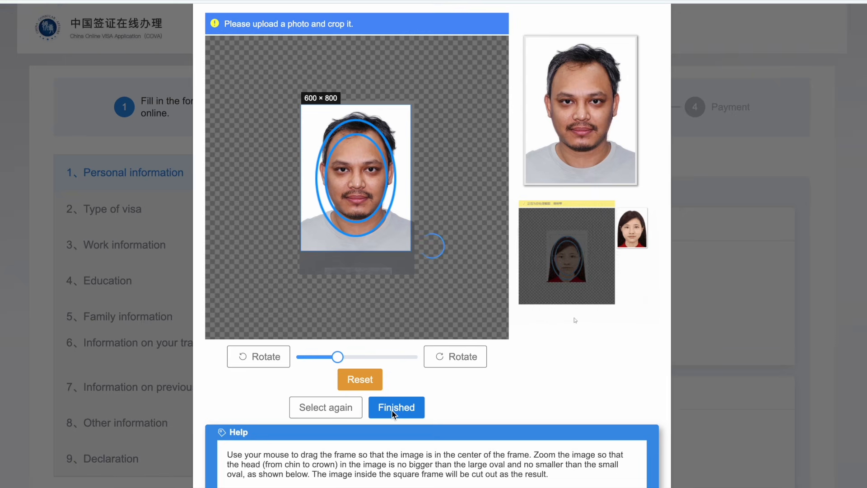
Step: Upload the passport data page screenshot under Data page of the passport
{"action": "scroll", "coordinate": [392, 411], "scroll_direction": "down", "scroll_amount": 1}
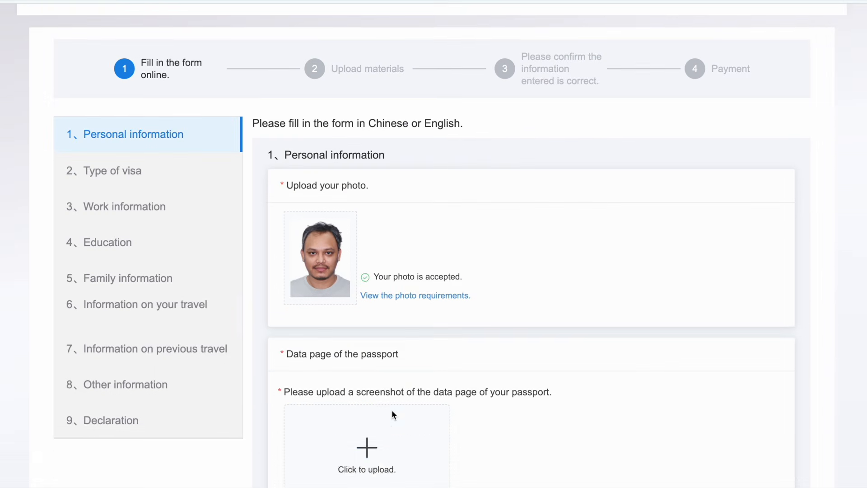
{"action": "scroll", "coordinate": [392, 412], "scroll_direction": "down", "scroll_amount": 2}
{"action": "scroll", "coordinate": [392, 412], "scroll_direction": "down", "scroll_amount": 1}
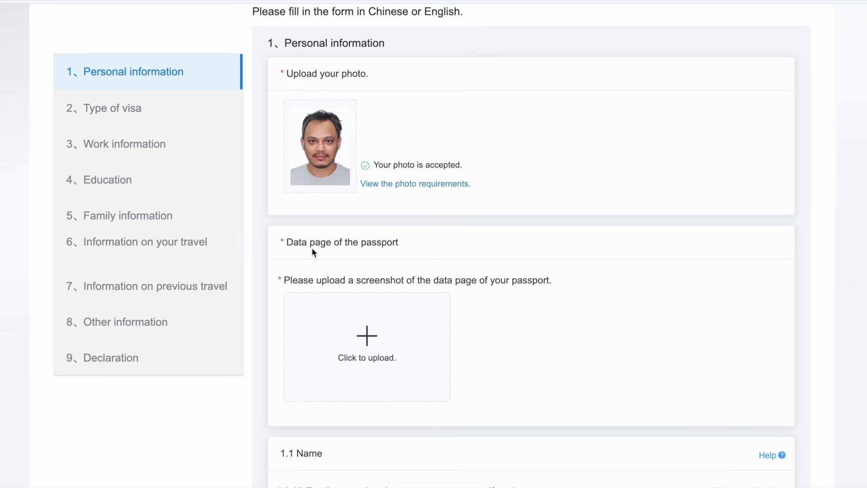
{"action": "left_click_drag", "start_coordinate": [286, 243], "coordinate": [402, 244]}
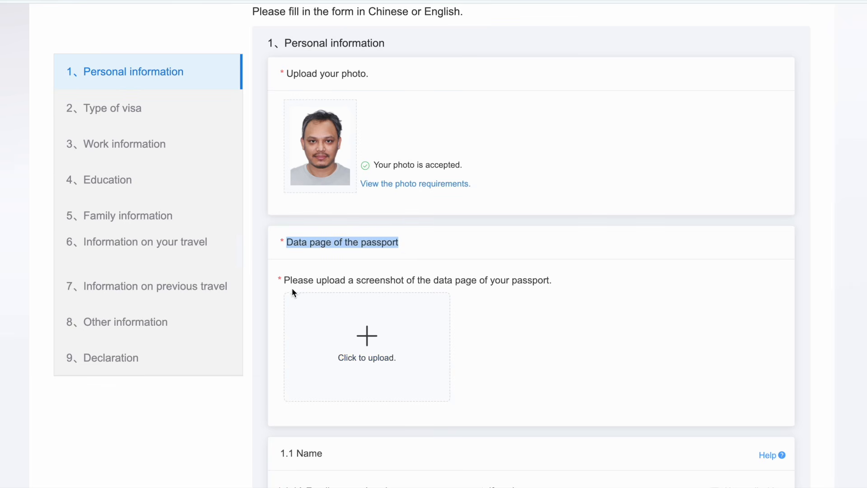
{"action": "left_click", "coordinate": [372, 346]}
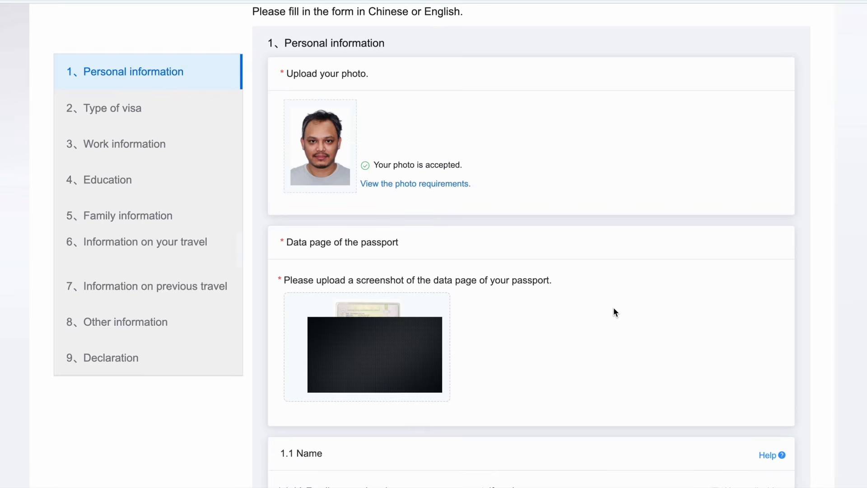
Step: Enter the passport family name in 1.1A and given name in 1.1B
{"action": "scroll", "coordinate": [377, 372], "scroll_direction": "down", "scroll_amount": 8}
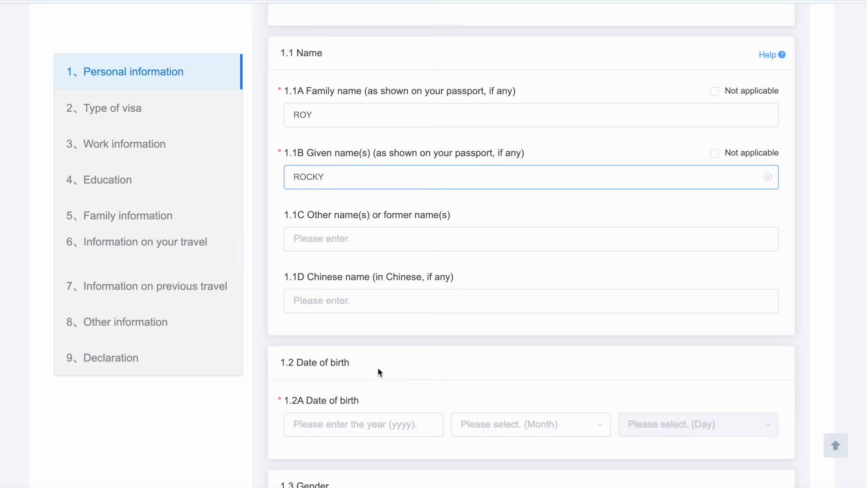
{"action": "scroll", "coordinate": [181, 459], "scroll_direction": "down", "scroll_amount": 1}
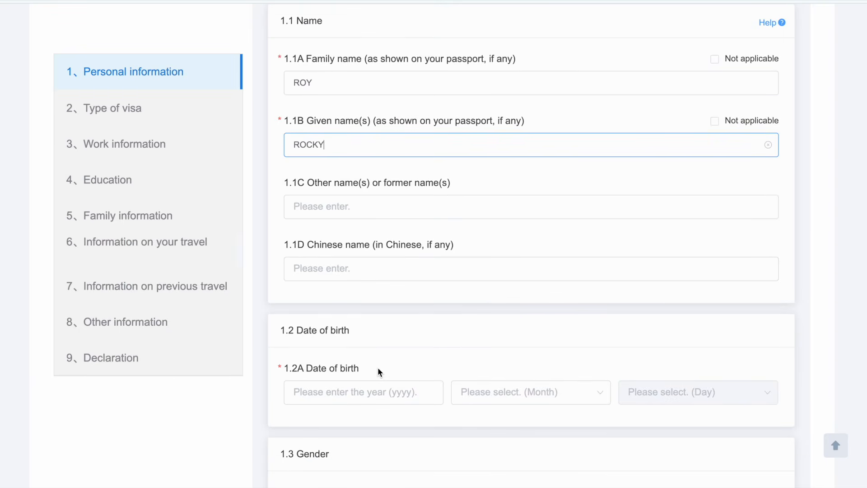
{"action": "left_click_drag", "start_coordinate": [294, 330], "coordinate": [356, 334]}
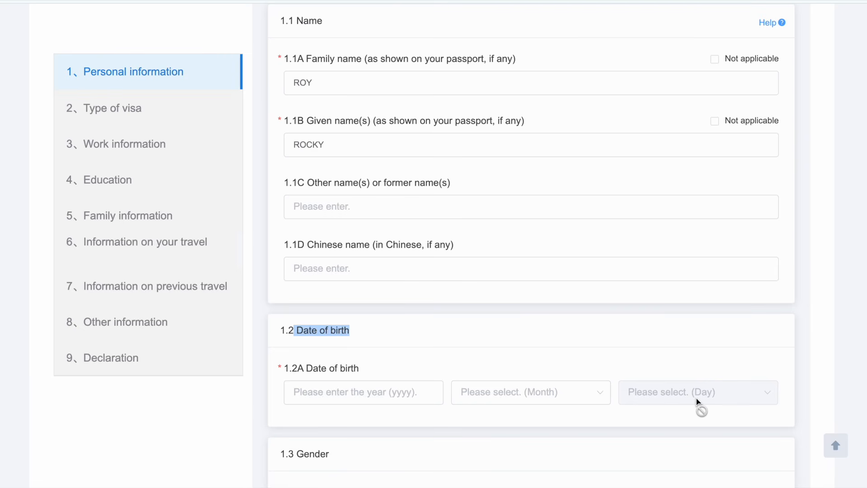
Step: Set the applicant's gender to Male
{"action": "left_click", "coordinate": [364, 395]}
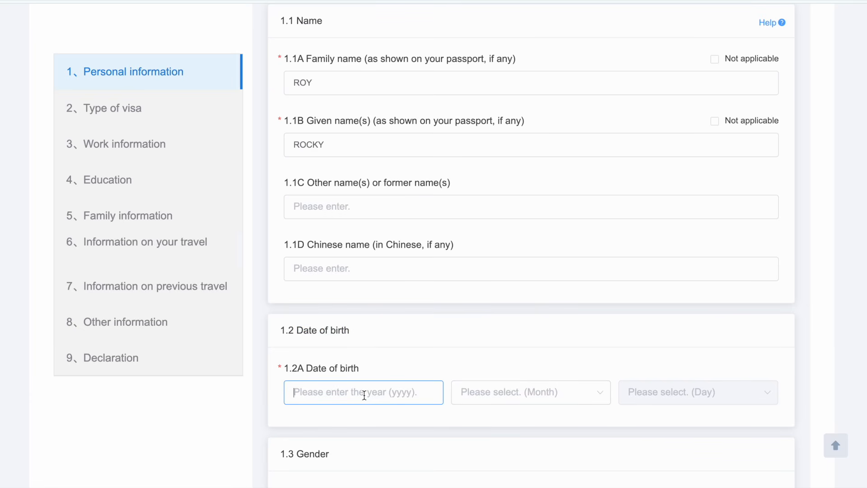
{"action": "scroll", "coordinate": [364, 395], "scroll_direction": "down", "scroll_amount": 2}
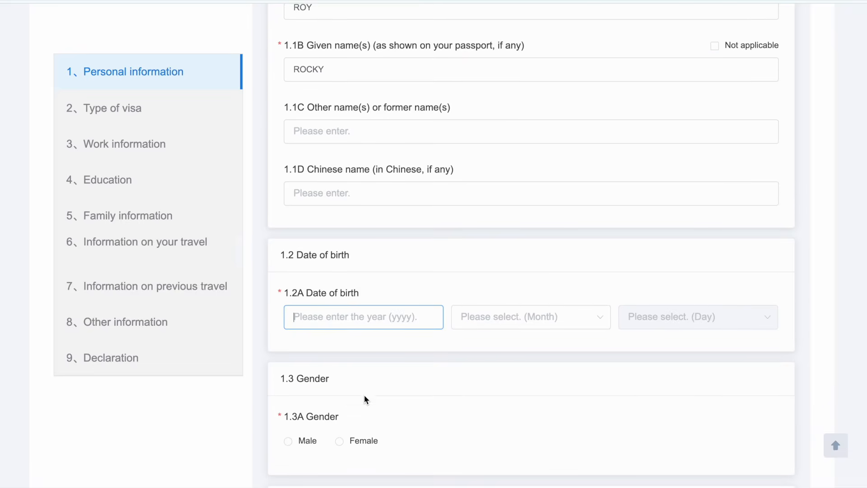
{"action": "scroll", "coordinate": [364, 395], "scroll_direction": "down", "scroll_amount": 1}
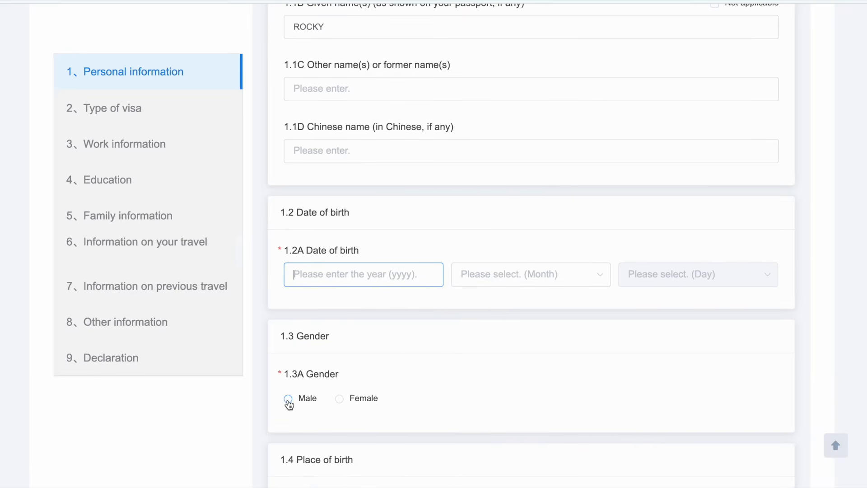
{"action": "left_click", "coordinate": [288, 402]}
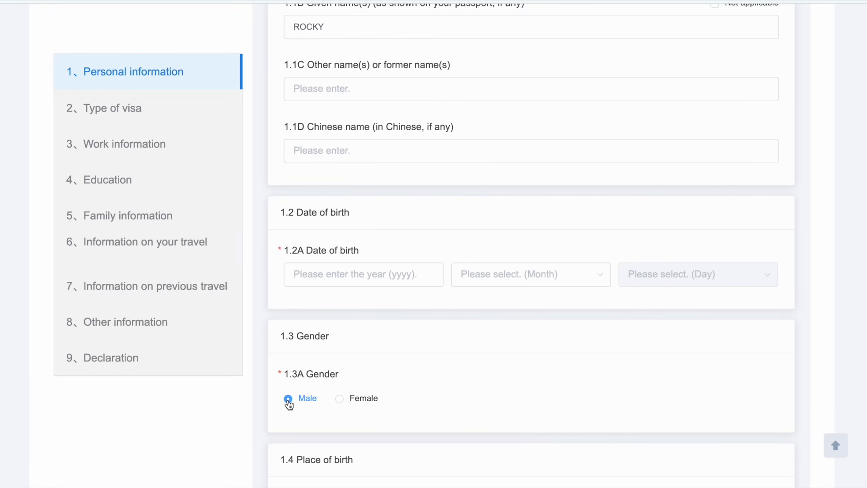
Step: Choose Bangladesh as the country/region of birth
{"action": "scroll", "coordinate": [289, 405], "scroll_direction": "down", "scroll_amount": 3}
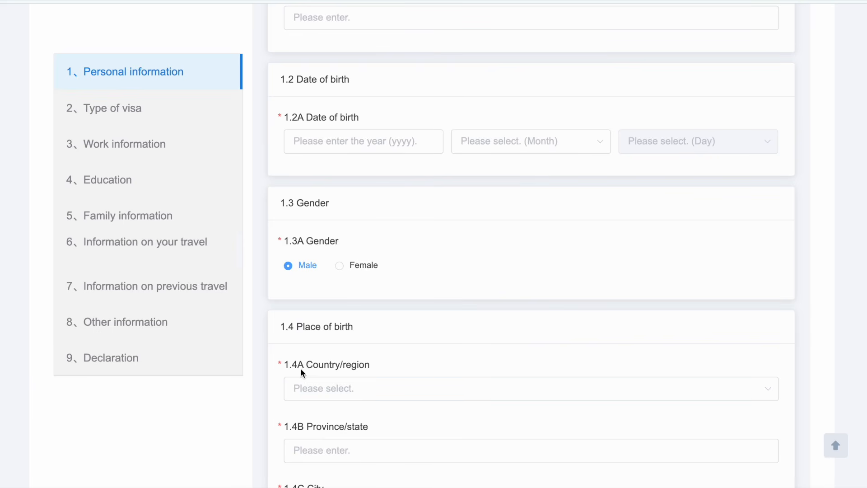
{"action": "left_click_drag", "start_coordinate": [306, 365], "coordinate": [376, 366]}
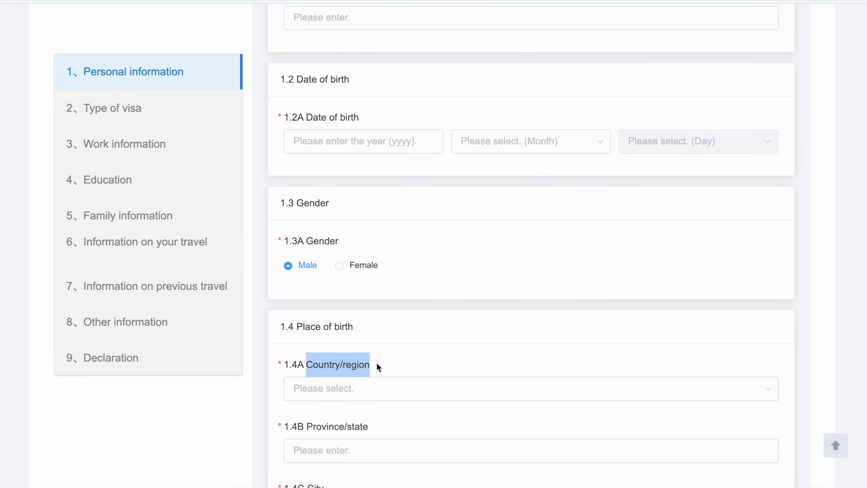
{"action": "left_click", "coordinate": [321, 393]}
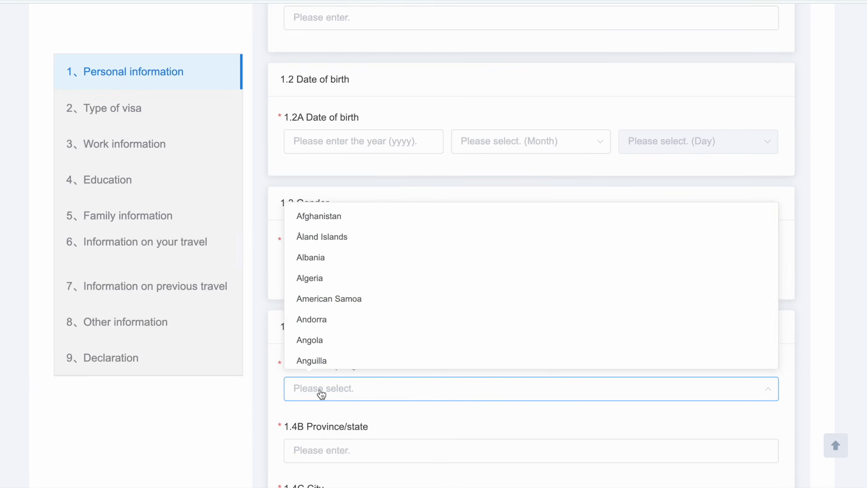
{"action": "scroll", "coordinate": [320, 318], "scroll_direction": "down", "scroll_amount": 5}
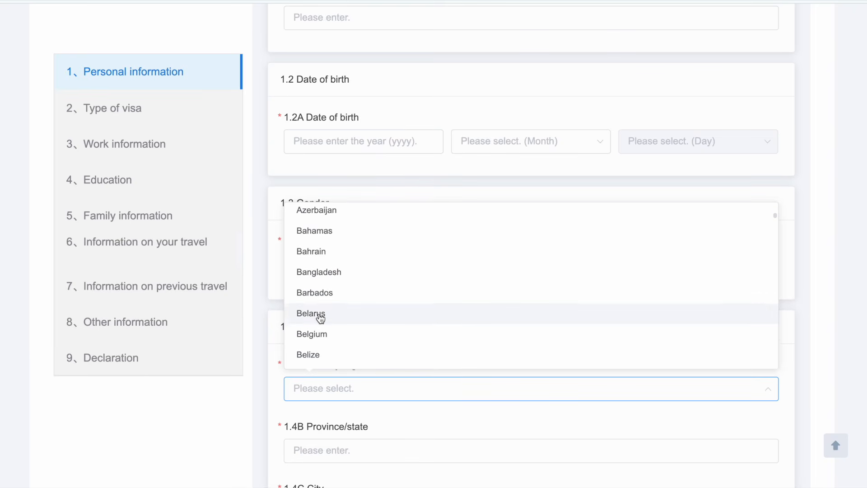
{"action": "left_click", "coordinate": [320, 272]}
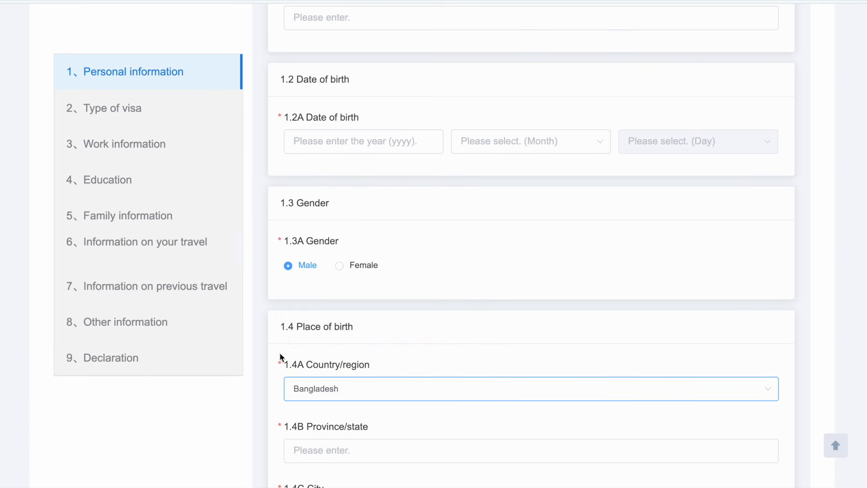
Step: Enter Rangpur as both the birth province/state and city
{"action": "scroll", "coordinate": [277, 388], "scroll_direction": "down", "scroll_amount": 3}
{"action": "left_click", "coordinate": [312, 319]}
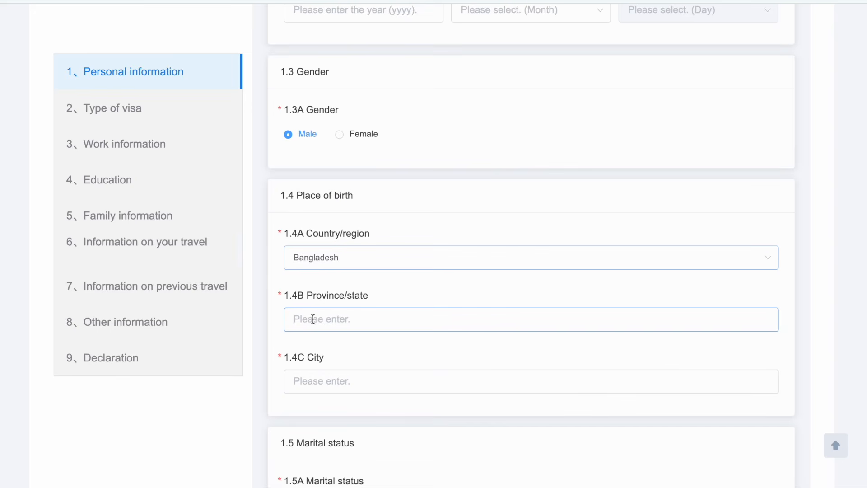
{"action": "type", "text": "Rangpur"}
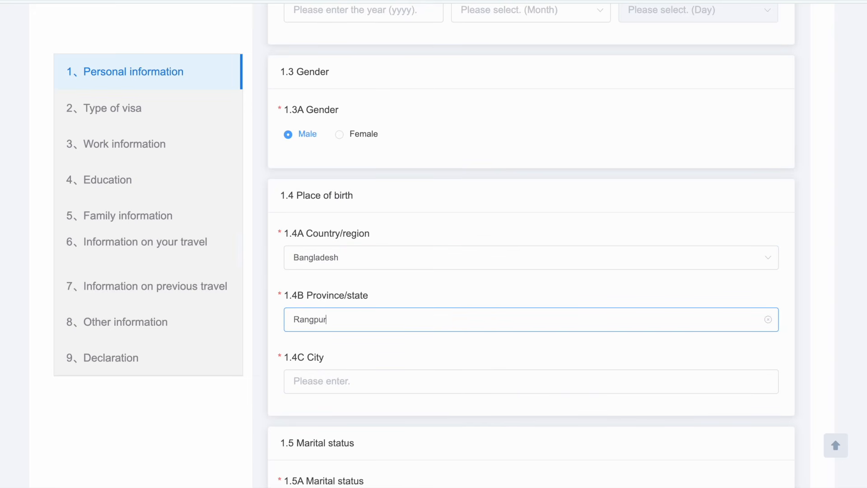
{"action": "scroll", "coordinate": [299, 352], "scroll_direction": "down", "scroll_amount": 2}
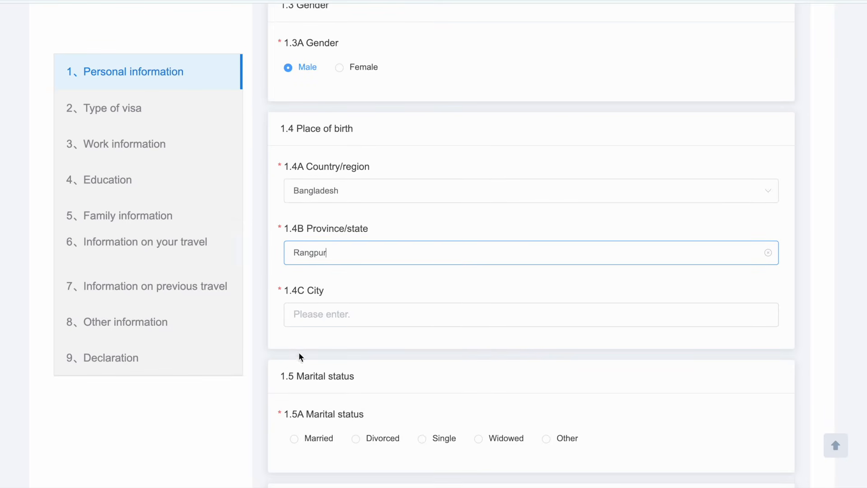
{"action": "left_click", "coordinate": [323, 314]}
{"action": "type", "text": "angpur"}
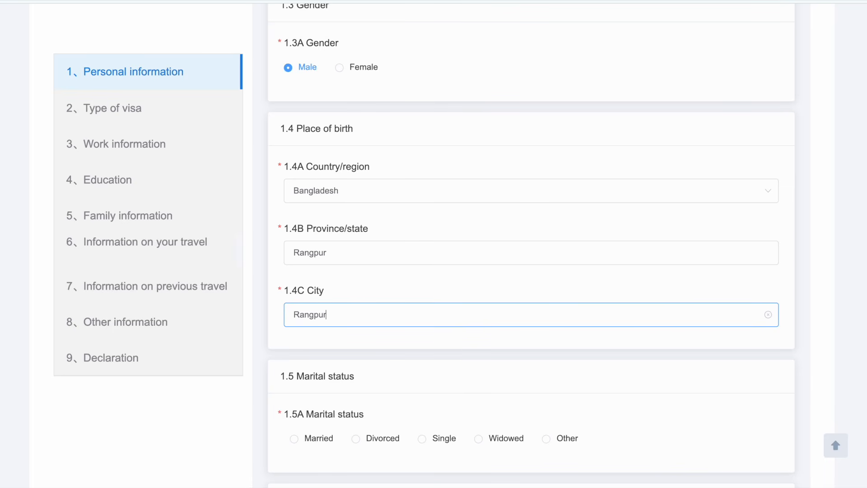
Step: Mark the 1.5A marital status as Married
{"action": "scroll", "coordinate": [531, 243], "scroll_direction": "down", "scroll_amount": 3}
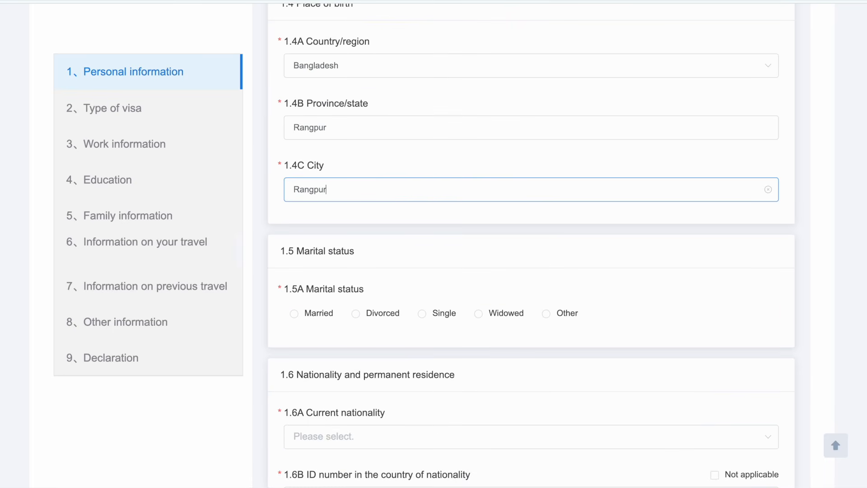
{"action": "left_click_drag", "start_coordinate": [300, 255], "coordinate": [384, 261]}
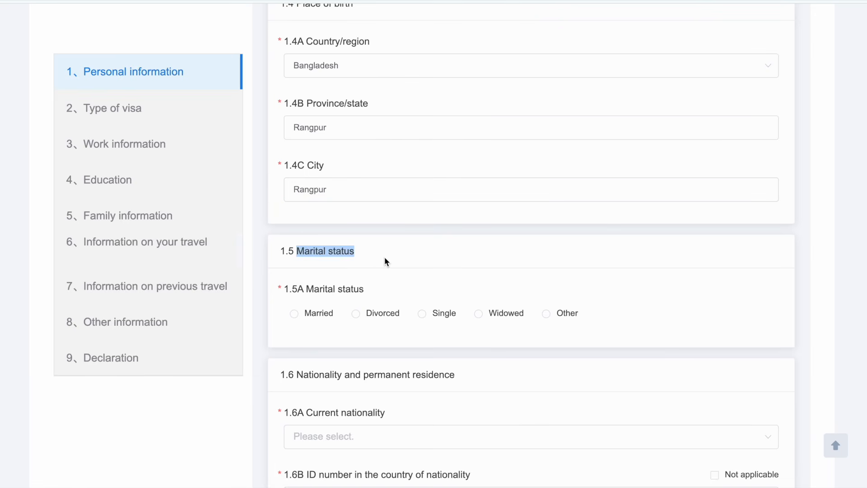
{"action": "left_click", "coordinate": [295, 314]}
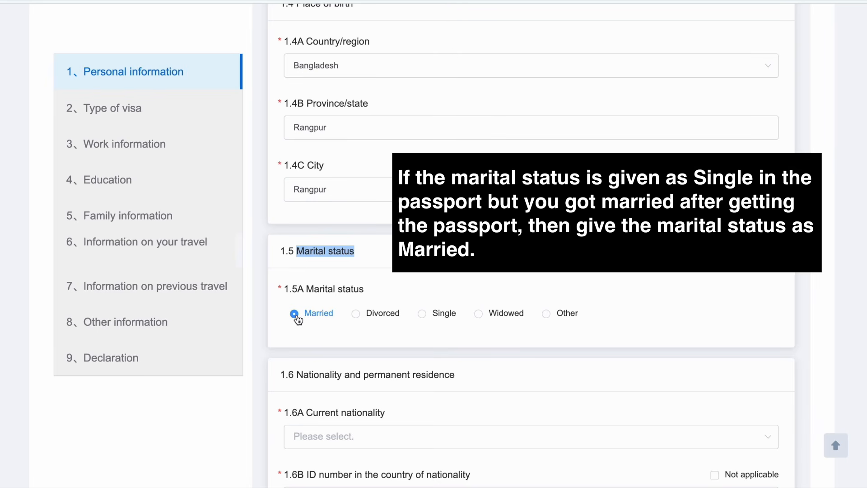
Step: Set the 1.6A current nationality to Bangladesh
{"action": "scroll", "coordinate": [302, 293], "scroll_direction": "down", "scroll_amount": 3}
{"action": "left_click_drag", "start_coordinate": [307, 271], "coordinate": [392, 267]}
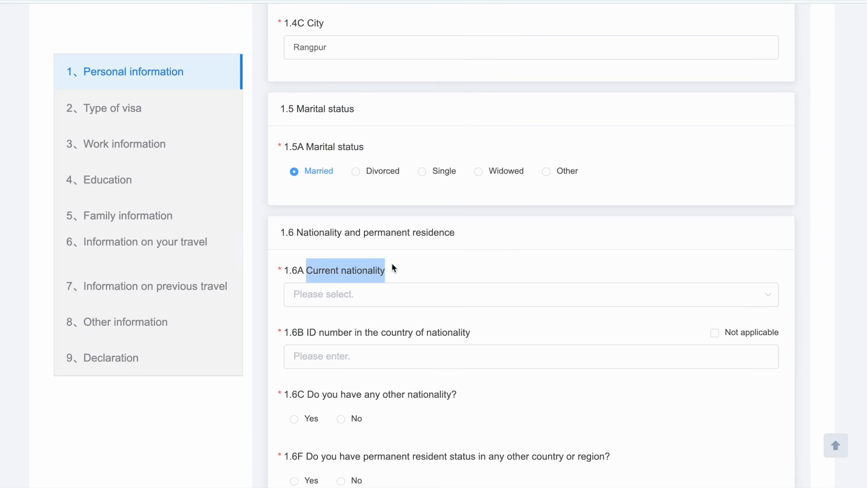
{"action": "left_click", "coordinate": [339, 296]}
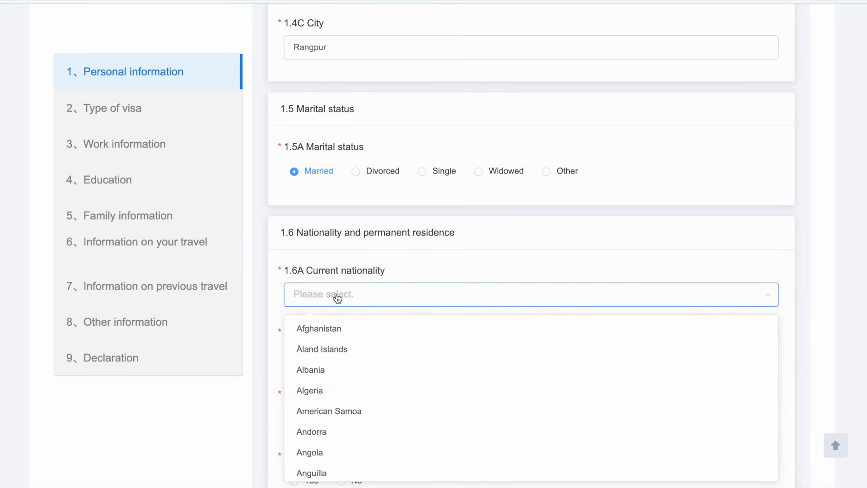
{"action": "scroll", "coordinate": [333, 388], "scroll_direction": "down", "scroll_amount": 1}
{"action": "scroll", "coordinate": [333, 388], "scroll_direction": "down", "scroll_amount": 5}
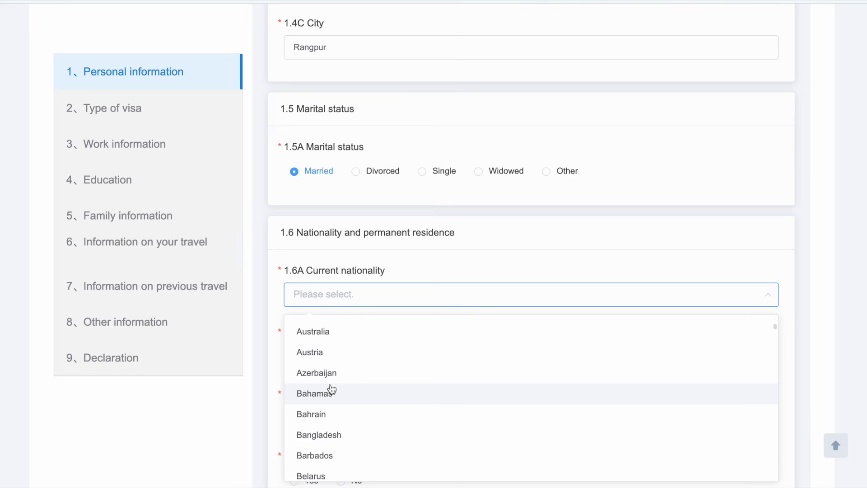
{"action": "left_click", "coordinate": [324, 407]}
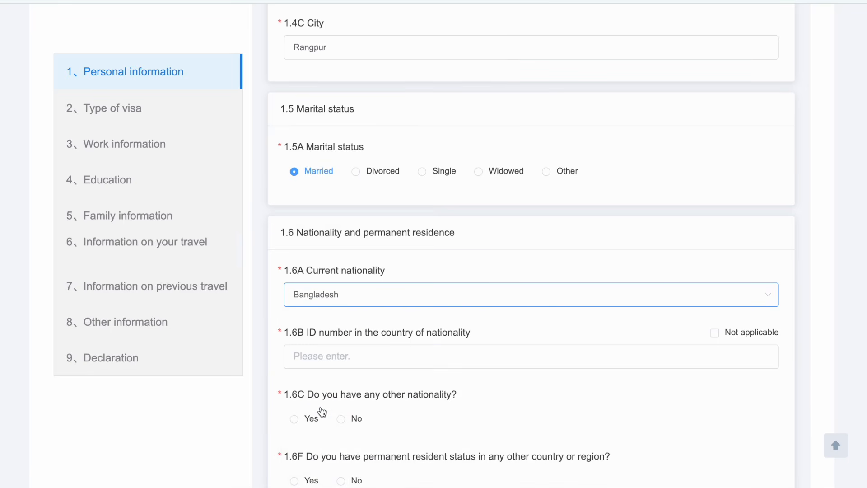
{"action": "scroll", "coordinate": [322, 411], "scroll_direction": "down", "scroll_amount": 2}
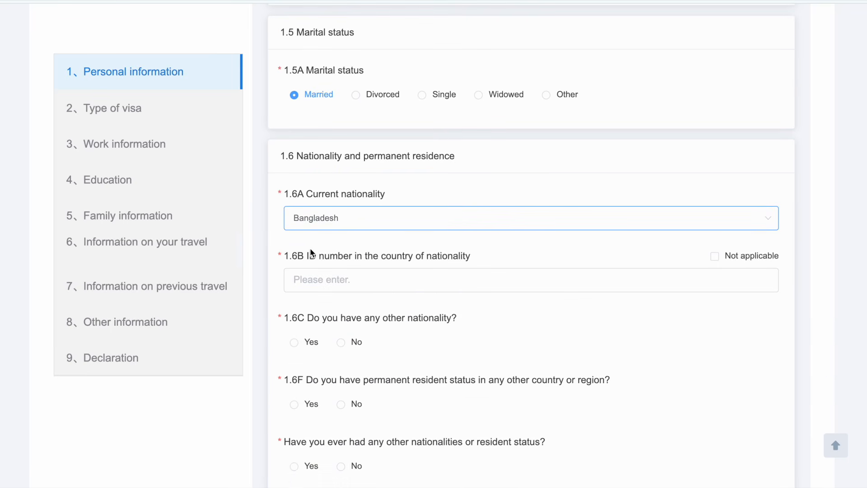
{"action": "left_click_drag", "start_coordinate": [306, 255], "coordinate": [391, 255]}
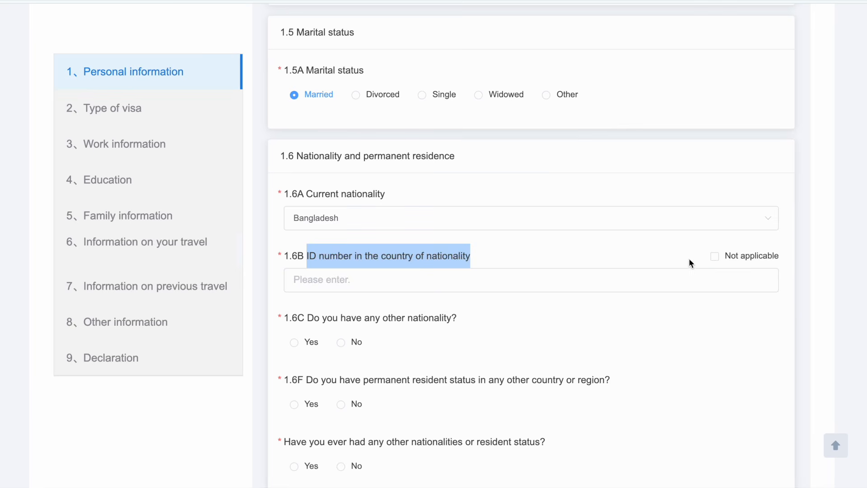
Step: Enter the national ID number in field 1.6B
{"action": "left_click", "coordinate": [357, 284]}
{"action": "type", "text": "123456789"}
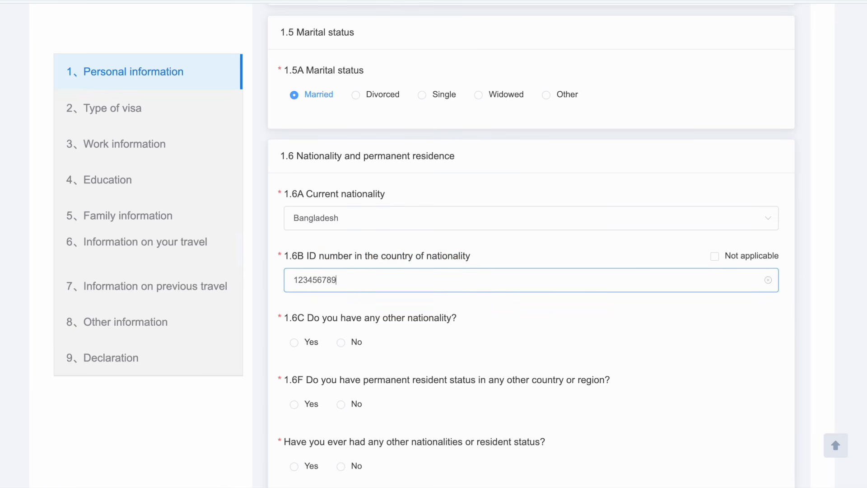
{"action": "scroll", "coordinate": [531, 244], "scroll_direction": "down", "scroll_amount": 1}
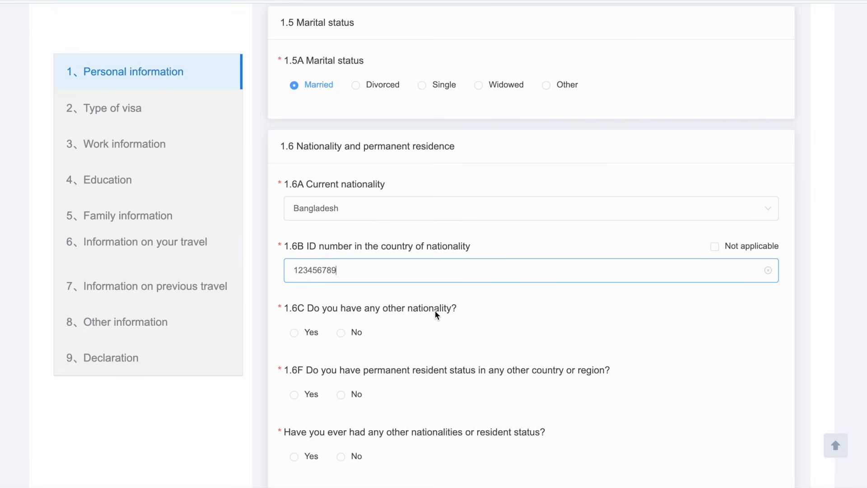
Step: Answer No to other nationality, permanent residence elsewhere and former nationalities
{"action": "left_click", "coordinate": [341, 333]}
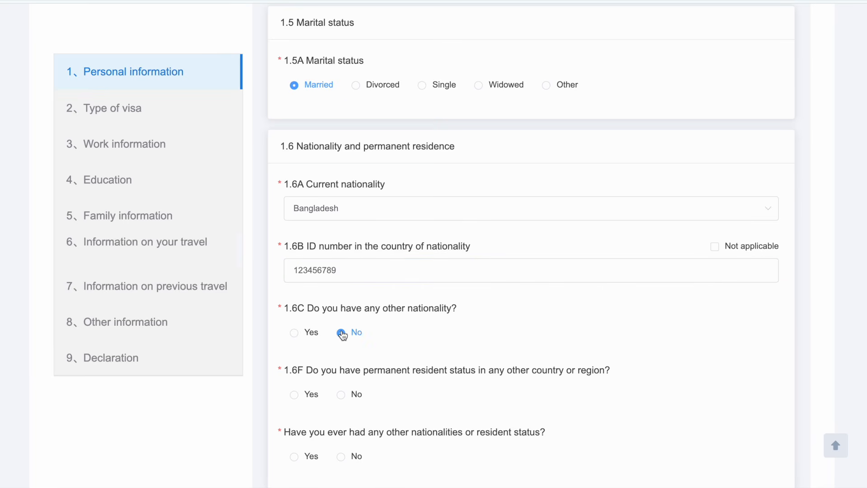
{"action": "scroll", "coordinate": [342, 334], "scroll_direction": "down", "scroll_amount": 1}
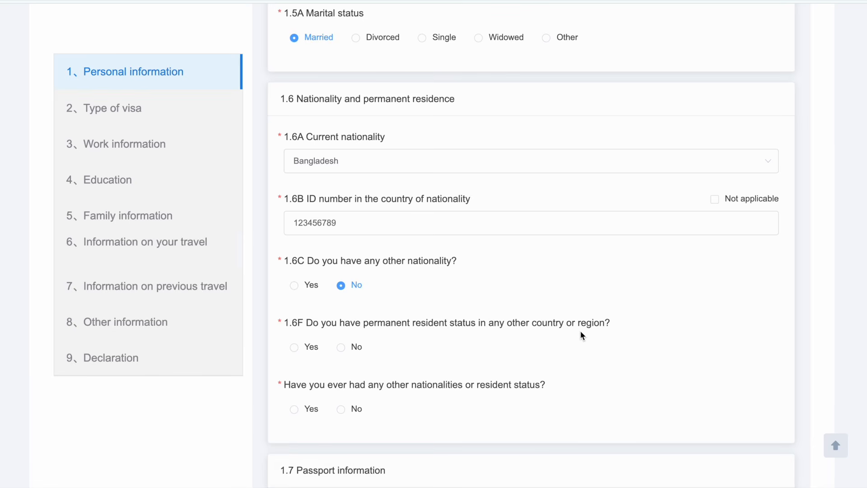
{"action": "left_click", "coordinate": [342, 348]}
{"action": "scroll", "coordinate": [344, 348], "scroll_direction": "down", "scroll_amount": 2}
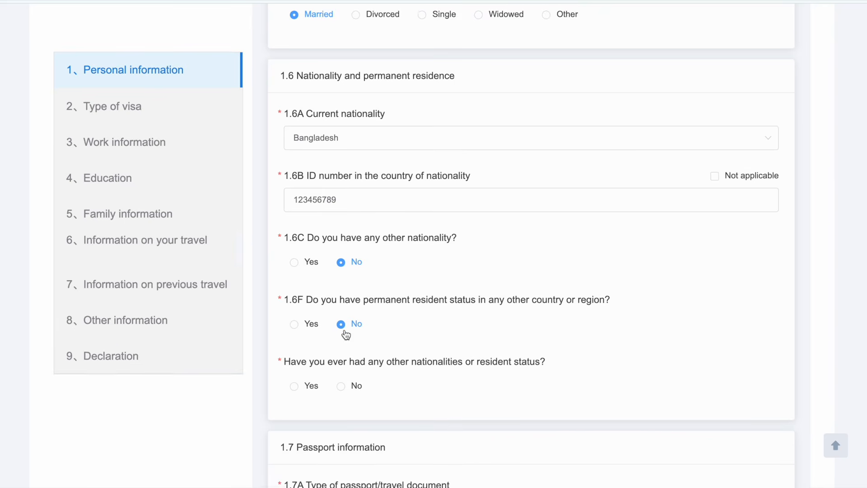
{"action": "scroll", "coordinate": [345, 334], "scroll_direction": "down", "scroll_amount": 1}
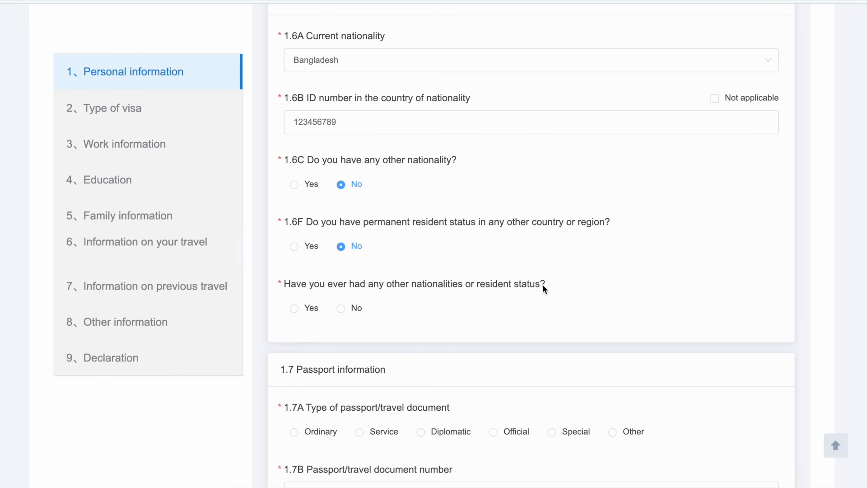
{"action": "left_click", "coordinate": [343, 310]}
{"action": "scroll", "coordinate": [344, 312], "scroll_direction": "down", "scroll_amount": 3}
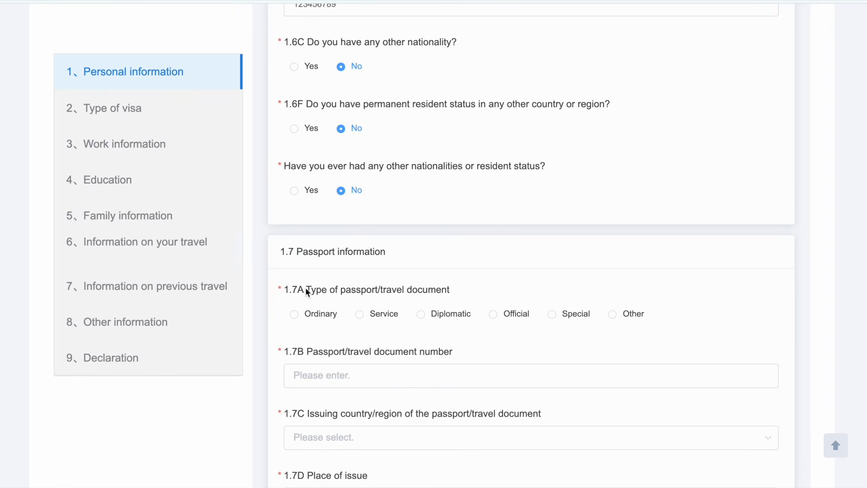
Step: Set the passport type to Ordinary and enter the passport number
{"action": "left_click_drag", "start_coordinate": [306, 289], "coordinate": [450, 287]}
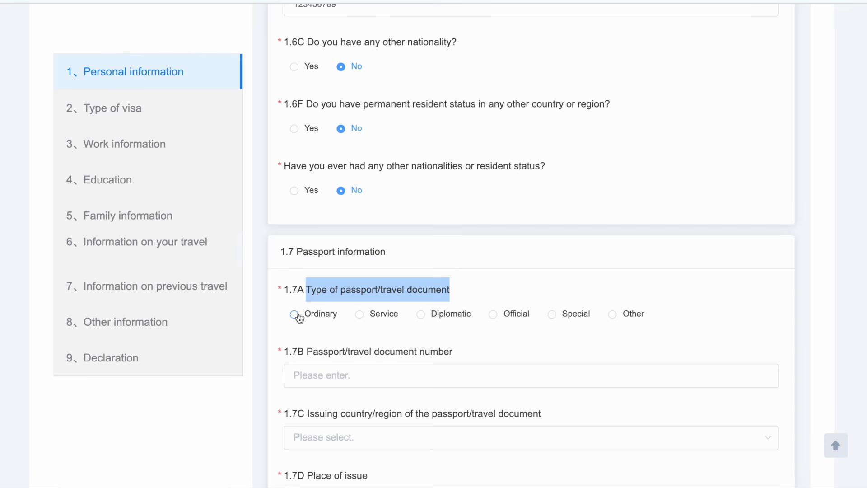
{"action": "left_click", "coordinate": [294, 314]}
{"action": "scroll", "coordinate": [299, 318], "scroll_direction": "down", "scroll_amount": 1}
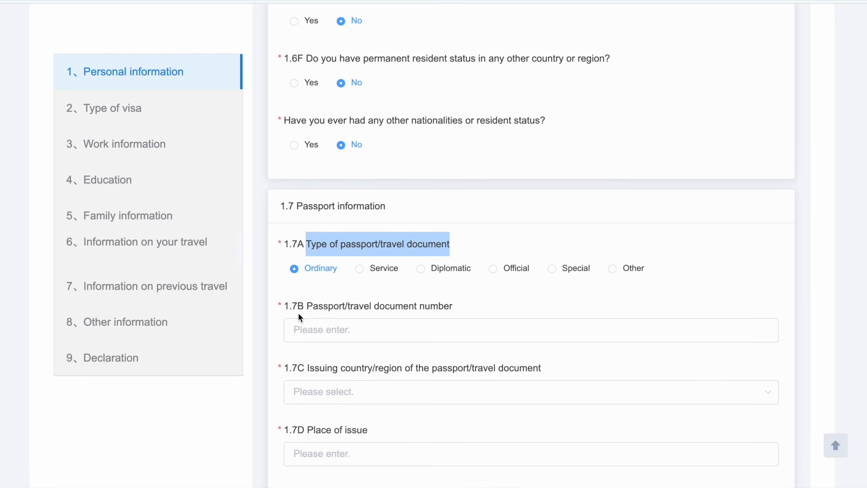
{"action": "left_click", "coordinate": [327, 329]}
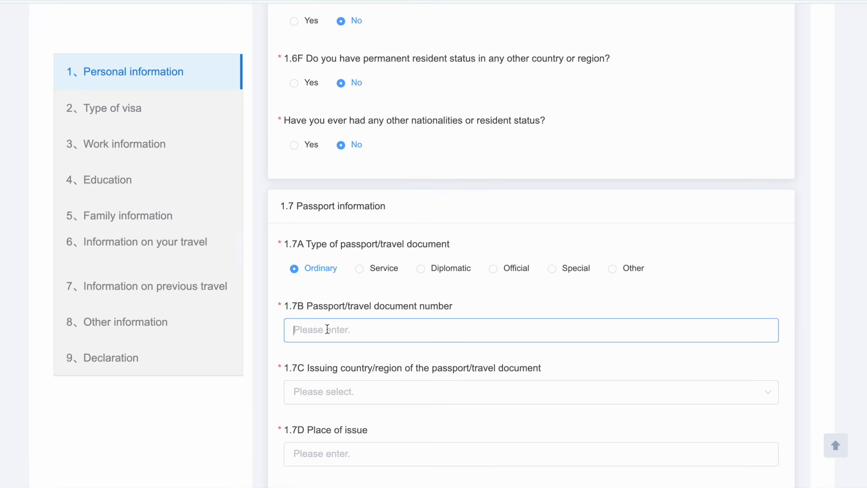
{"action": "type", "text": "ABC12345"}
{"action": "scroll", "coordinate": [531, 244], "scroll_direction": "down", "scroll_amount": 1}
{"action": "scroll", "coordinate": [293, 334], "scroll_direction": "down", "scroll_amount": 2}
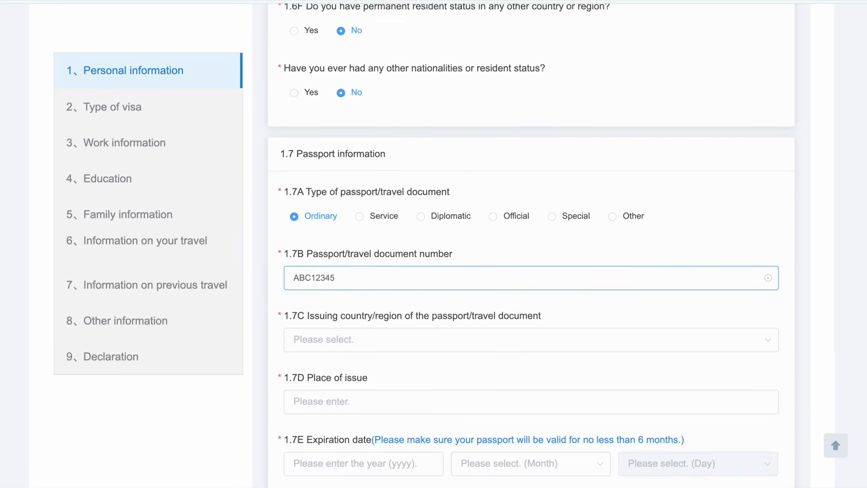
Step: Record Bangladesh as the issuing country and Dhaka as the place of issue
{"action": "left_click", "coordinate": [303, 333]}
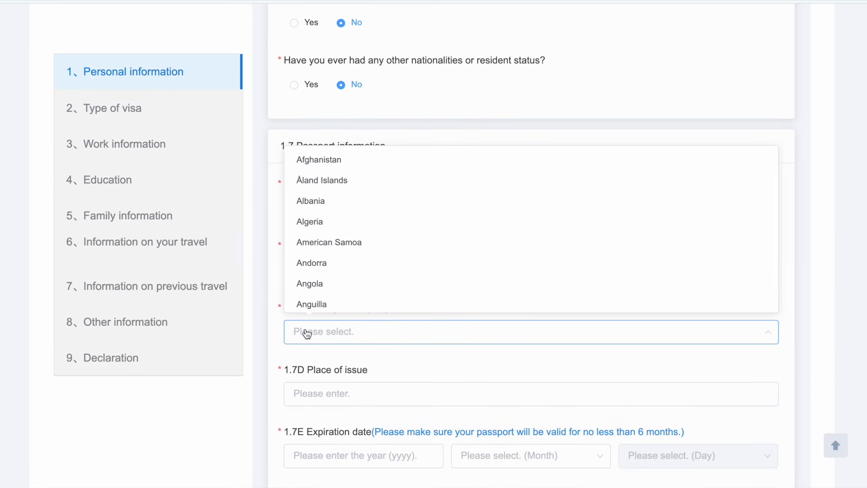
{"action": "scroll", "coordinate": [331, 309], "scroll_direction": "down", "scroll_amount": 5}
{"action": "left_click", "coordinate": [331, 310]}
{"action": "left_click", "coordinate": [304, 392]}
{"action": "type", "text": "Dhaka"}
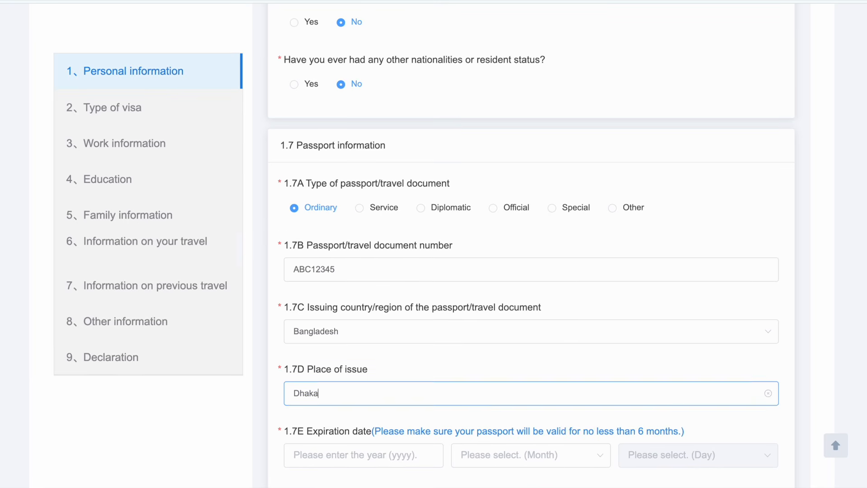
{"action": "scroll", "coordinate": [532, 253], "scroll_direction": "down", "scroll_amount": 2}
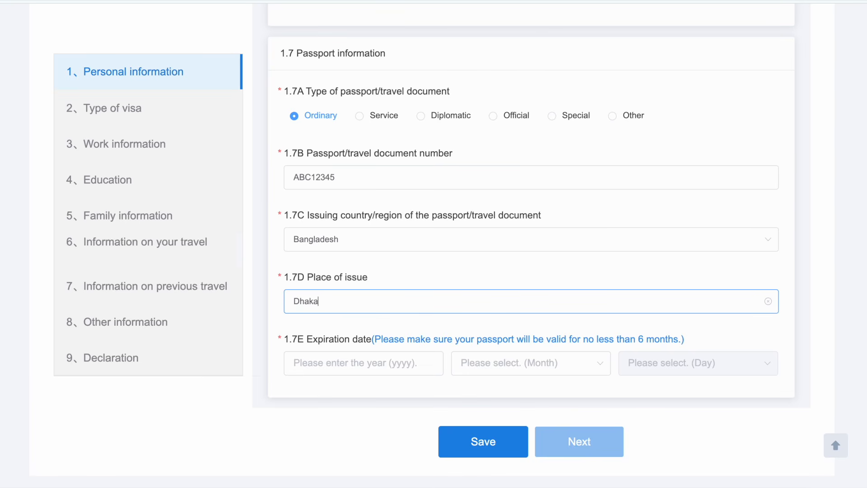
Step: Set the passport expiry date to 2029/1/1, save, and continue to Type of visa
{"action": "left_click", "coordinate": [349, 363]}
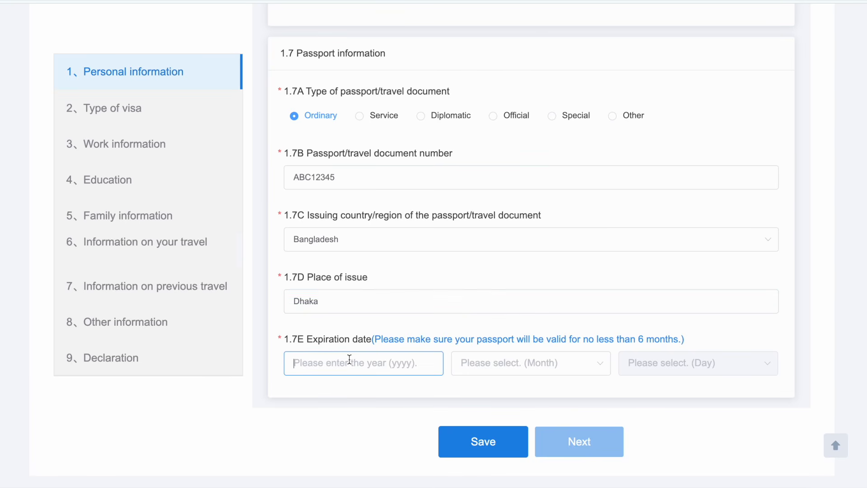
{"action": "left_click", "coordinate": [479, 361]}
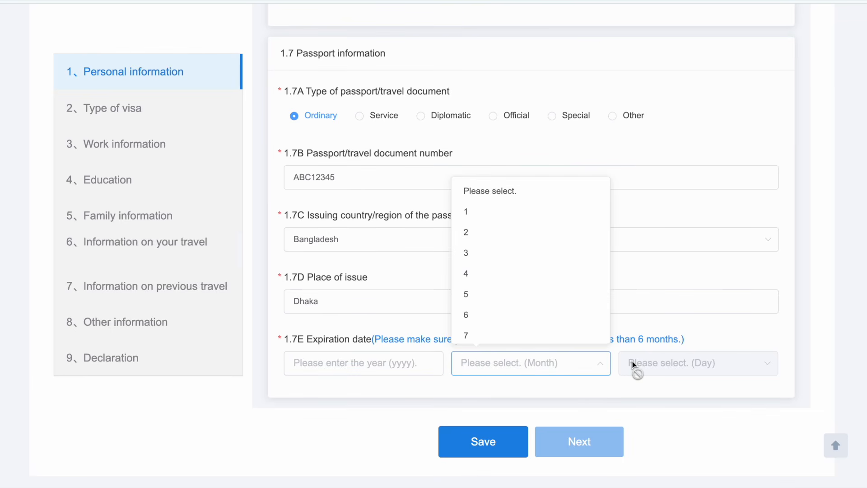
{"action": "left_click", "coordinate": [385, 363]}
{"action": "type", "text": "2029"}
{"action": "left_click", "coordinate": [478, 367]}
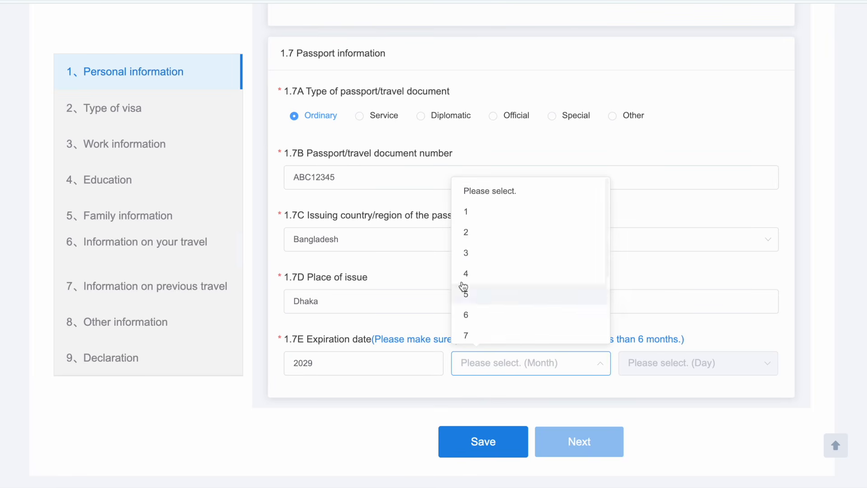
{"action": "left_click", "coordinate": [468, 213]}
{"action": "left_click", "coordinate": [687, 361]}
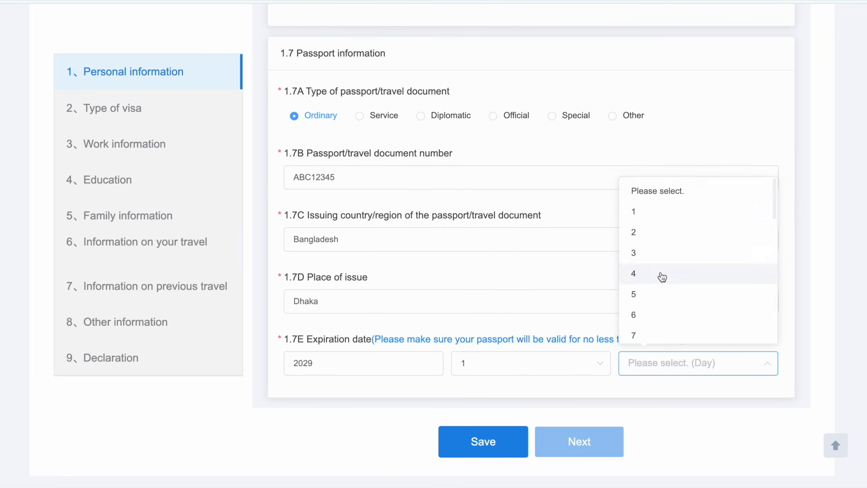
{"action": "left_click", "coordinate": [646, 220]}
{"action": "left_click", "coordinate": [519, 434]}
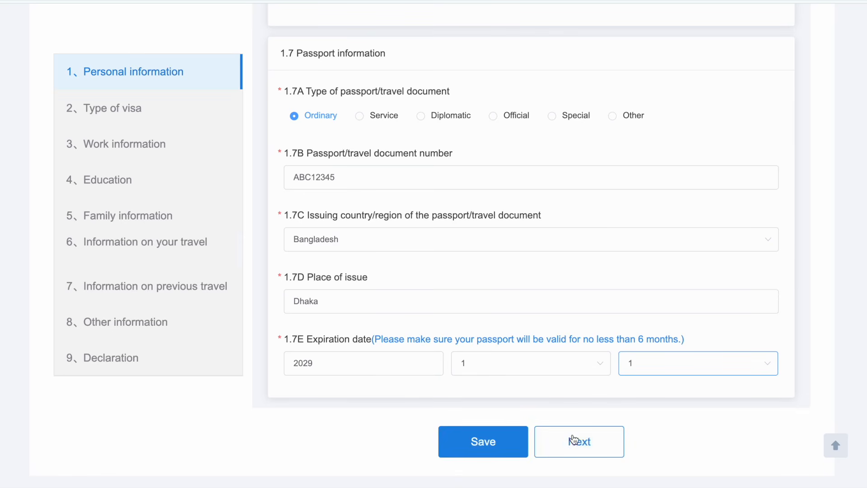
{"action": "left_click", "coordinate": [597, 444]}
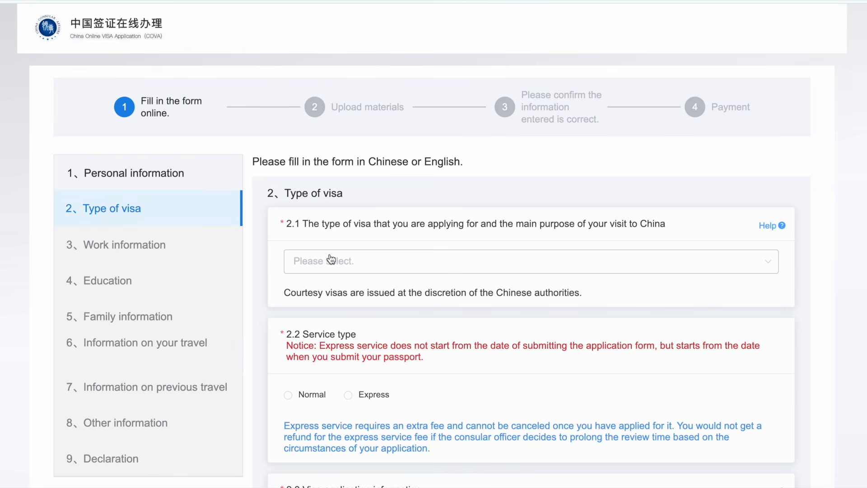
Step: Choose '(X1) Long-term study (for more than 180 days)' as the 2.1 visa type
{"action": "left_click_drag", "start_coordinate": [300, 226], "coordinate": [621, 237]}
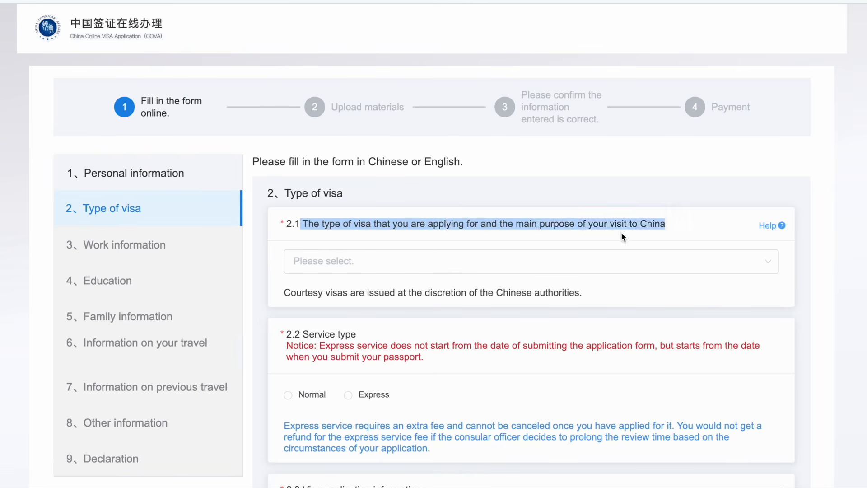
{"action": "left_click", "coordinate": [404, 263]}
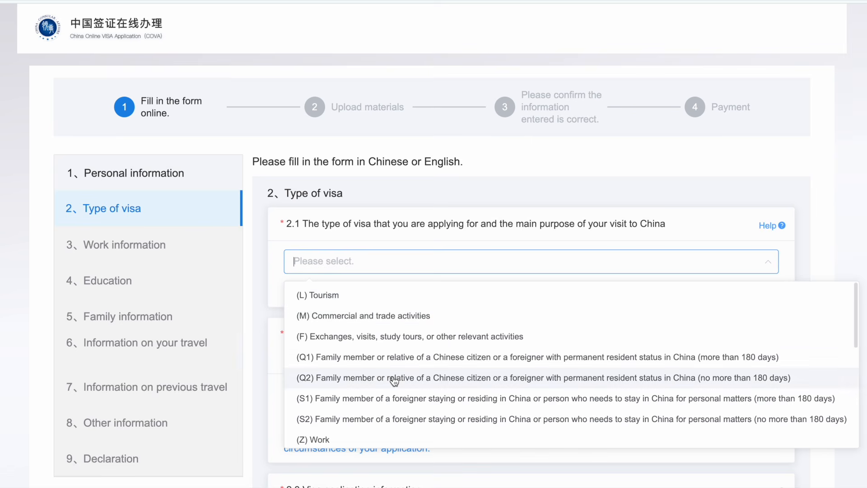
{"action": "scroll", "coordinate": [394, 381], "scroll_direction": "down", "scroll_amount": 3}
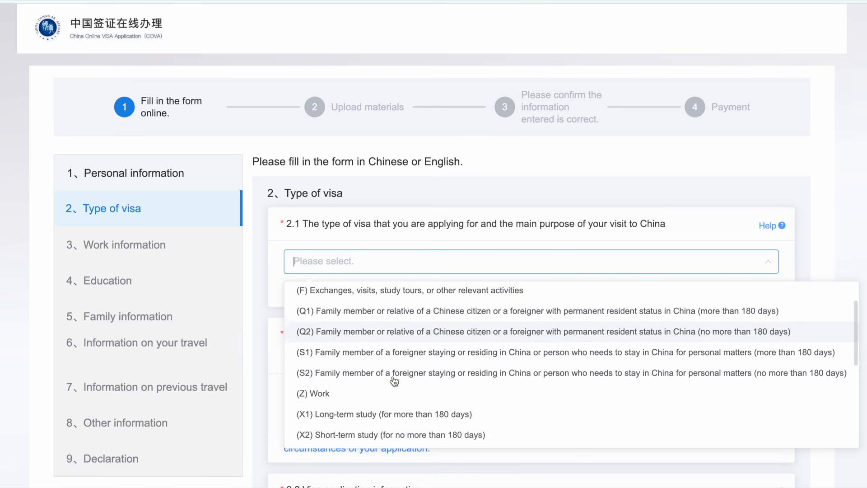
{"action": "scroll", "coordinate": [394, 381], "scroll_direction": "down", "scroll_amount": 1}
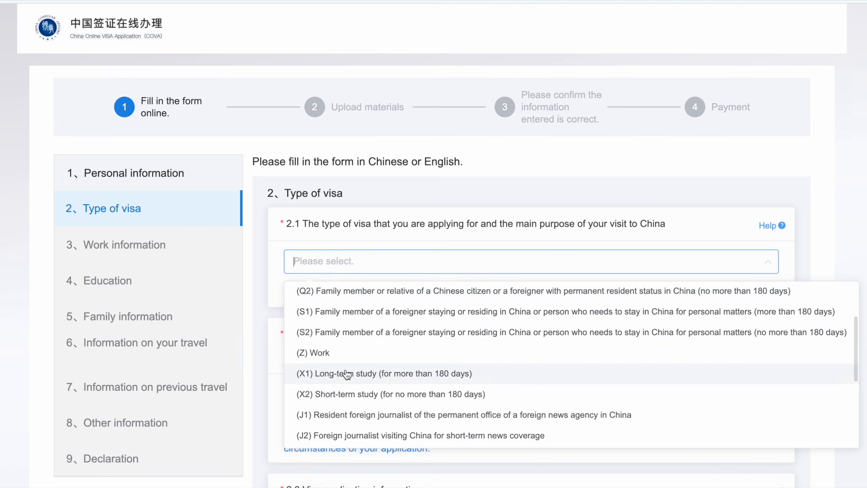
{"action": "left_click", "coordinate": [384, 374]}
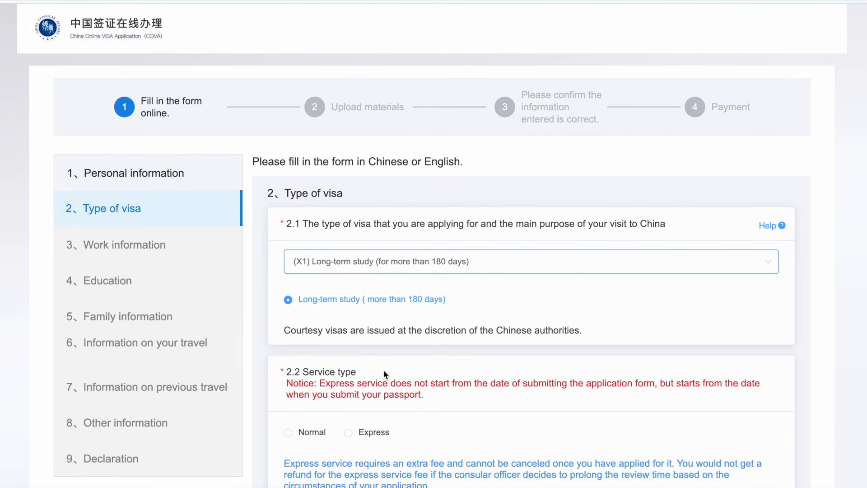
{"action": "scroll", "coordinate": [384, 370], "scroll_direction": "down", "scroll_amount": 2}
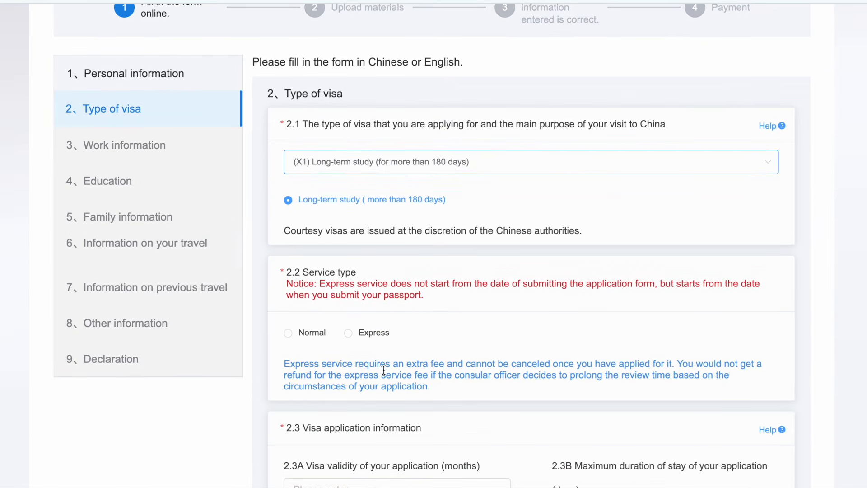
Step: Select Normal rather than Express as the 2.2 service type
{"action": "left_click_drag", "start_coordinate": [302, 272], "coordinate": [358, 271]}
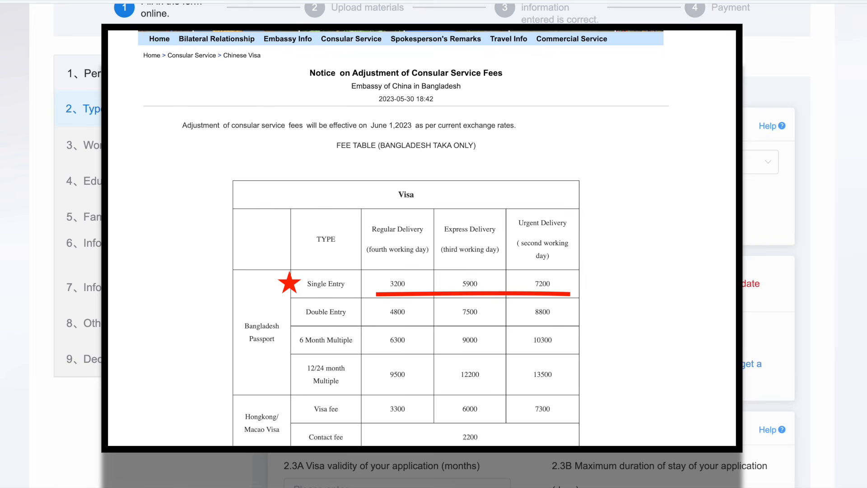
{"action": "scroll", "coordinate": [531, 271], "scroll_direction": "down", "scroll_amount": 1}
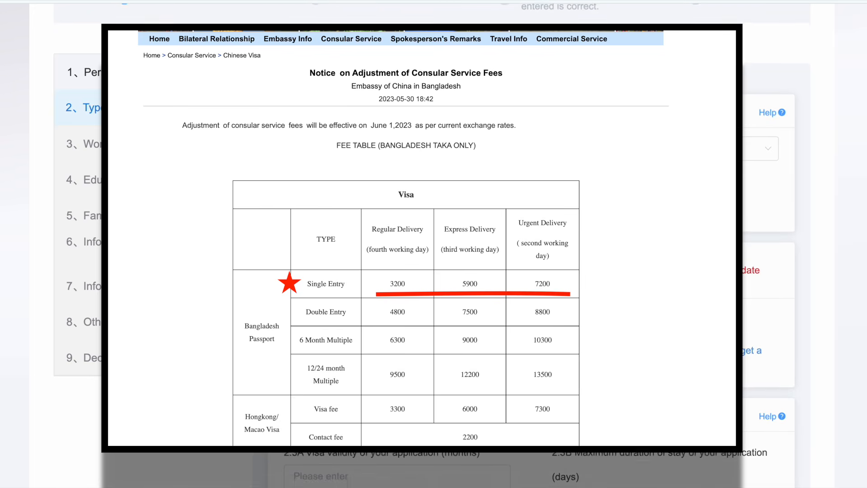
{"action": "scroll", "coordinate": [291, 332], "scroll_direction": "down", "scroll_amount": 4}
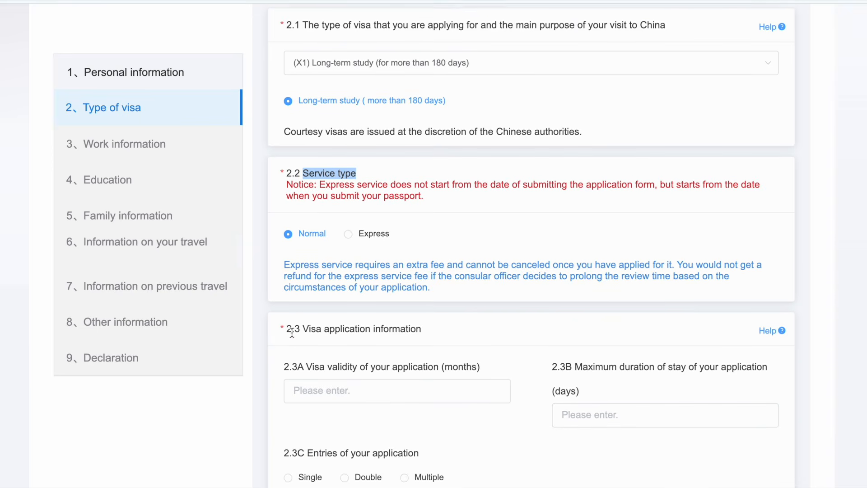
{"action": "scroll", "coordinate": [292, 336], "scroll_direction": "down", "scroll_amount": 1}
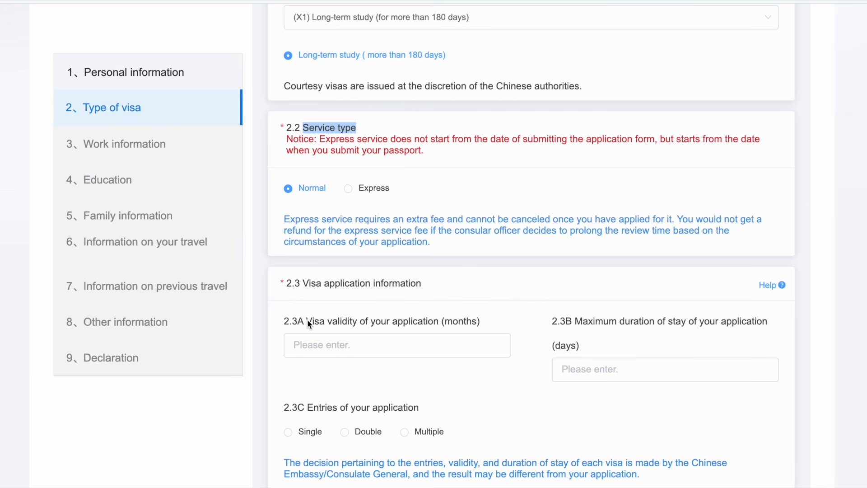
Step: Request 3 months visa validity and a 365-day maximum stay
{"action": "left_click", "coordinate": [303, 344]}
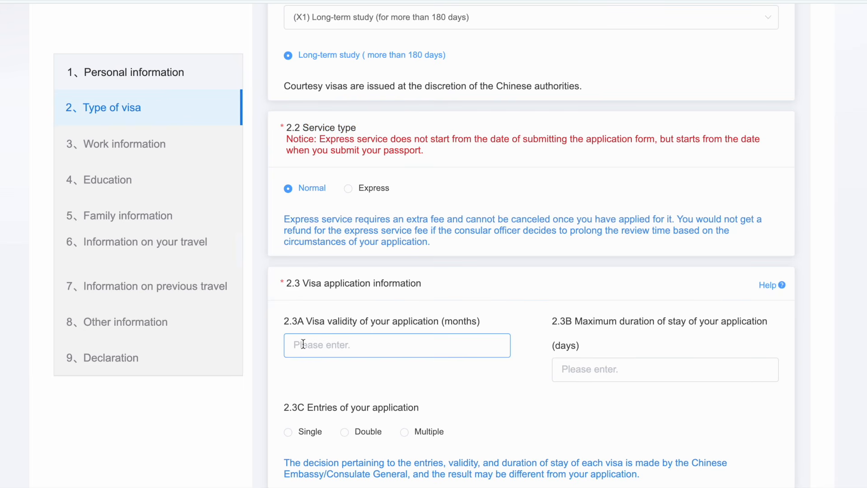
{"action": "type", "text": "3"}
{"action": "left_click_drag", "start_coordinate": [576, 321], "coordinate": [653, 325]}
{"action": "left_click_drag", "start_coordinate": [766, 334], "coordinate": [773, 338]}
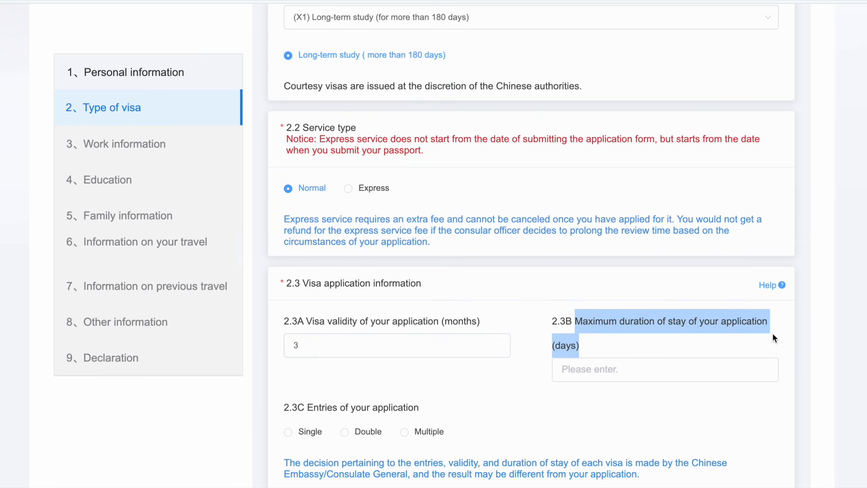
{"action": "left_click", "coordinate": [597, 372]}
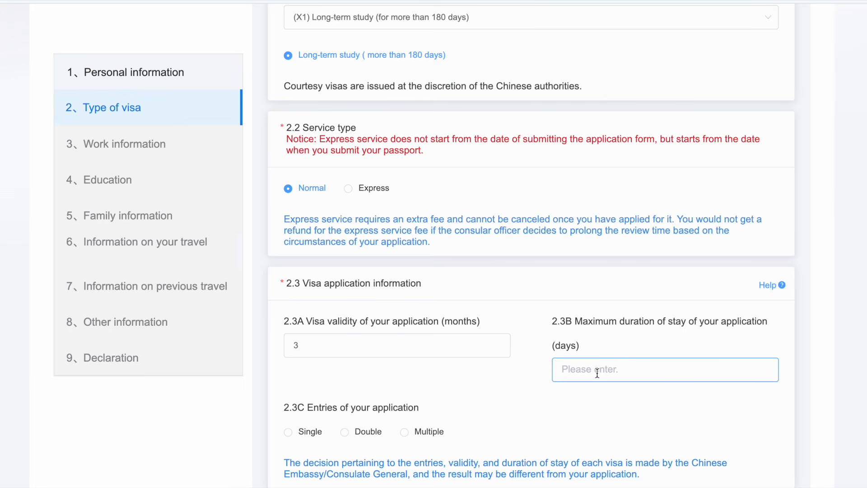
{"action": "type", "text": "365"}
{"action": "scroll", "coordinate": [530, 407], "scroll_direction": "down", "scroll_amount": 1}
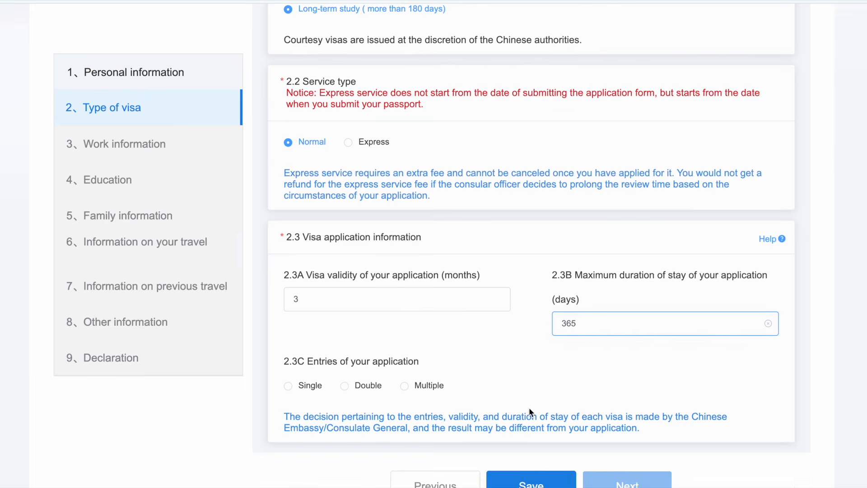
{"action": "left_click", "coordinate": [303, 359]}
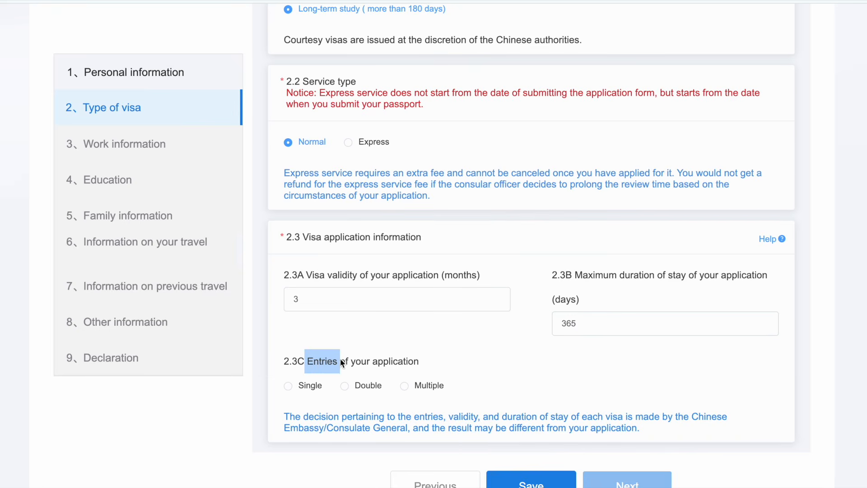
Step: Choose Single entry and submit the visa section to reach Work information
{"action": "left_click_drag", "start_coordinate": [404, 359], "coordinate": [409, 361]}
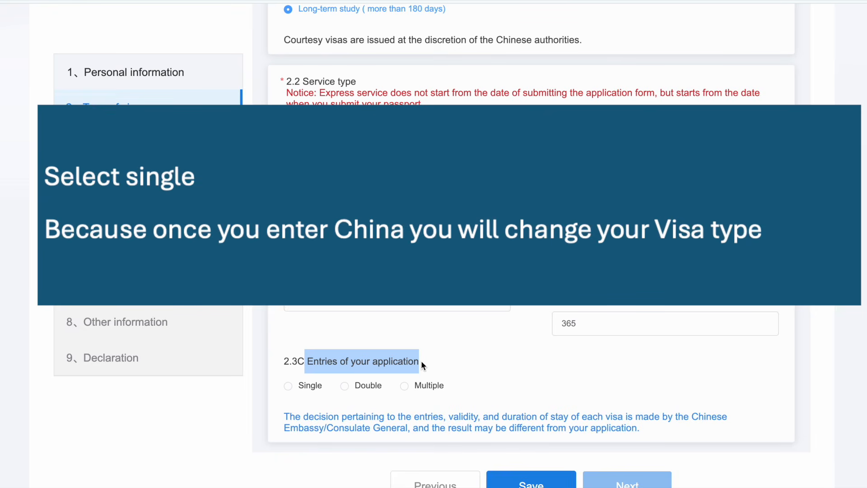
{"action": "left_click", "coordinate": [288, 388]}
{"action": "scroll", "coordinate": [291, 391], "scroll_direction": "down", "scroll_amount": 1}
{"action": "left_click_drag", "start_coordinate": [283, 371], "coordinate": [658, 387]}
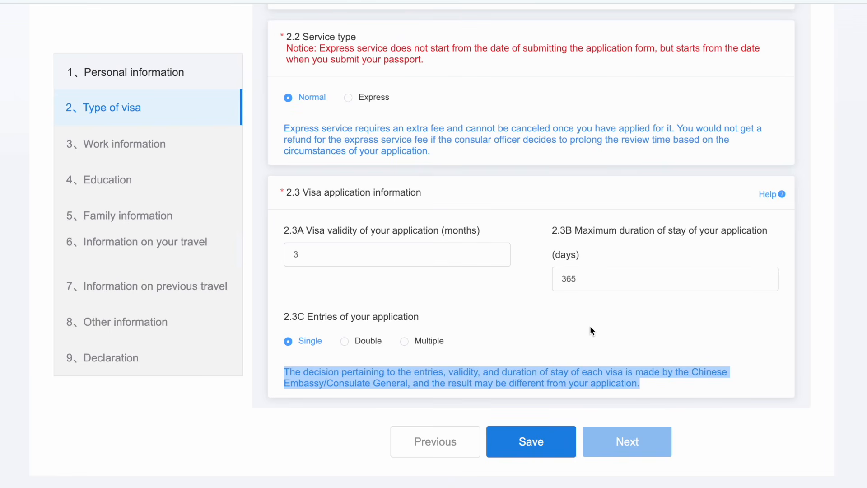
{"action": "left_click", "coordinate": [603, 414]}
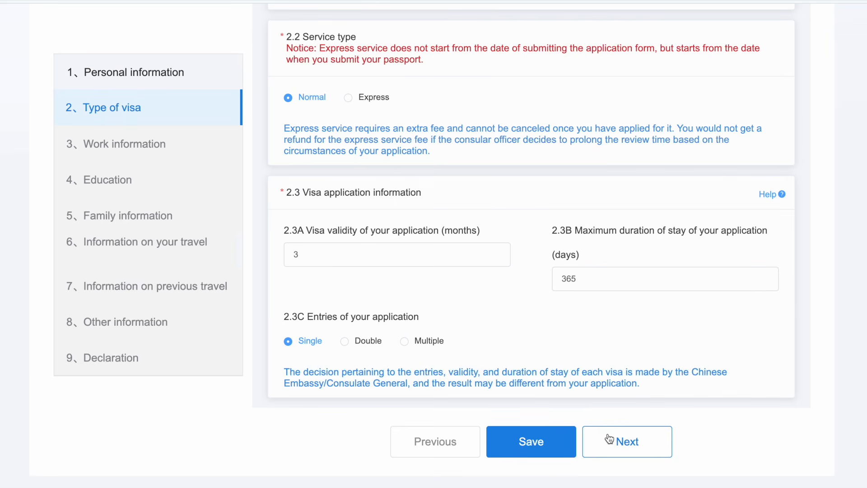
{"action": "left_click", "coordinate": [610, 439]}
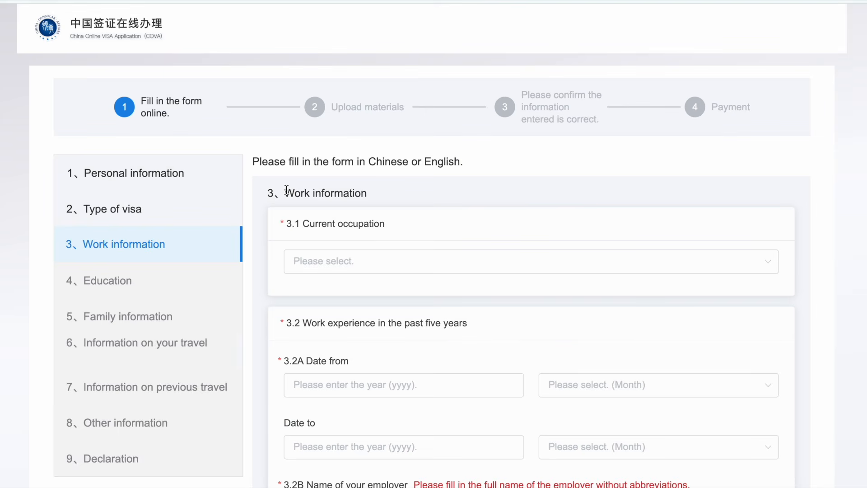
Step: Pick Student from the 3.1 Current occupation list
{"action": "left_click_drag", "start_coordinate": [287, 190], "coordinate": [348, 193]}
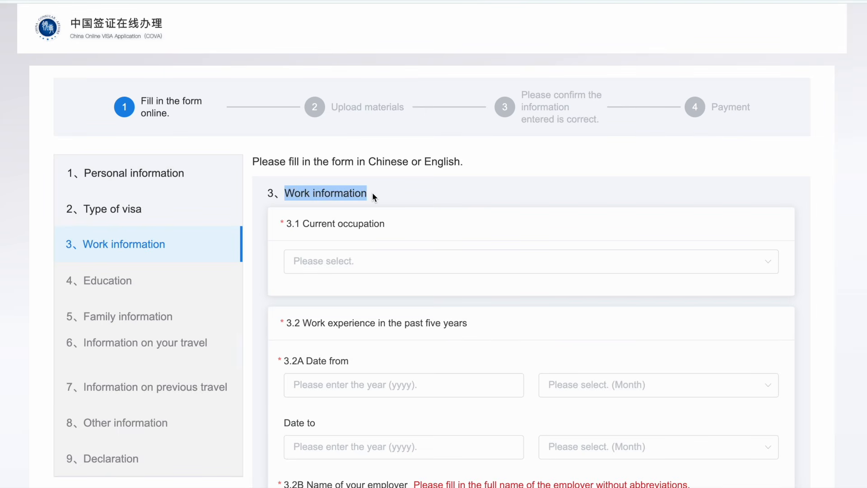
{"action": "left_click", "coordinate": [343, 262]}
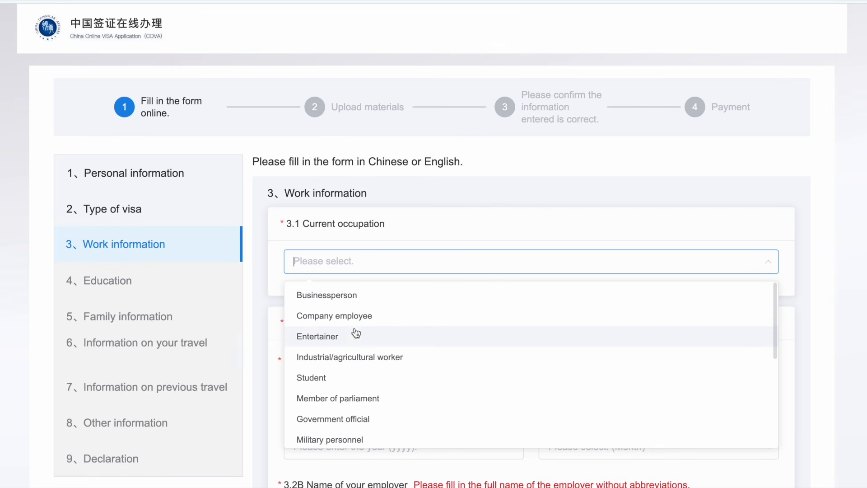
{"action": "scroll", "coordinate": [359, 360], "scroll_direction": "down", "scroll_amount": 1}
{"action": "scroll", "coordinate": [359, 360], "scroll_direction": "down", "scroll_amount": 5}
{"action": "scroll", "coordinate": [359, 360], "scroll_direction": "down", "scroll_amount": 6}
{"action": "scroll", "coordinate": [359, 360], "scroll_direction": "down", "scroll_amount": 6}
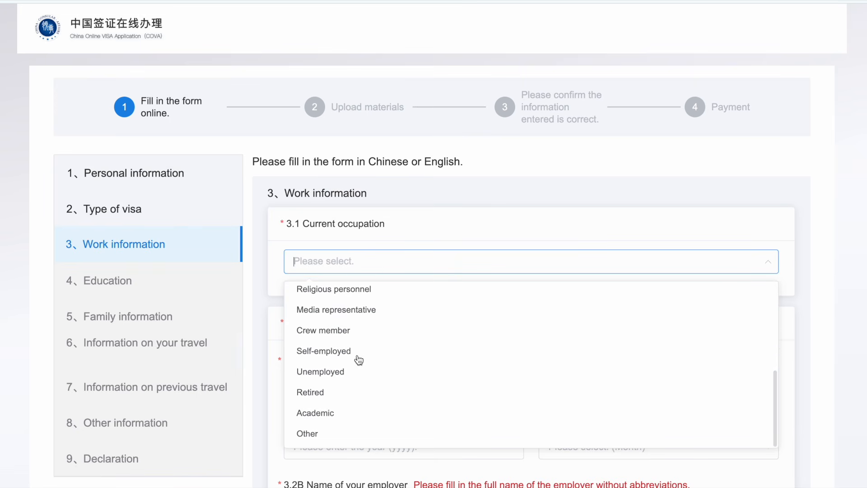
{"action": "scroll", "coordinate": [359, 360], "scroll_direction": "up", "scroll_amount": 3}
{"action": "scroll", "coordinate": [359, 360], "scroll_direction": "up", "scroll_amount": 8}
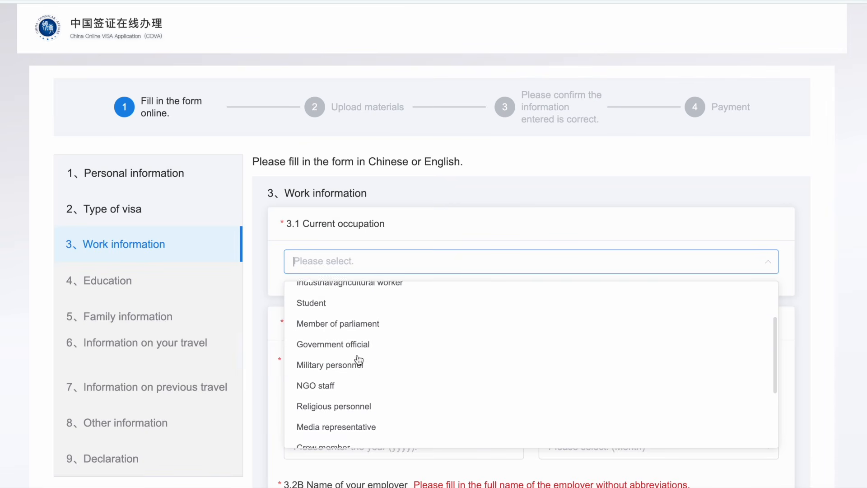
{"action": "scroll", "coordinate": [359, 362], "scroll_direction": "up", "scroll_amount": 2}
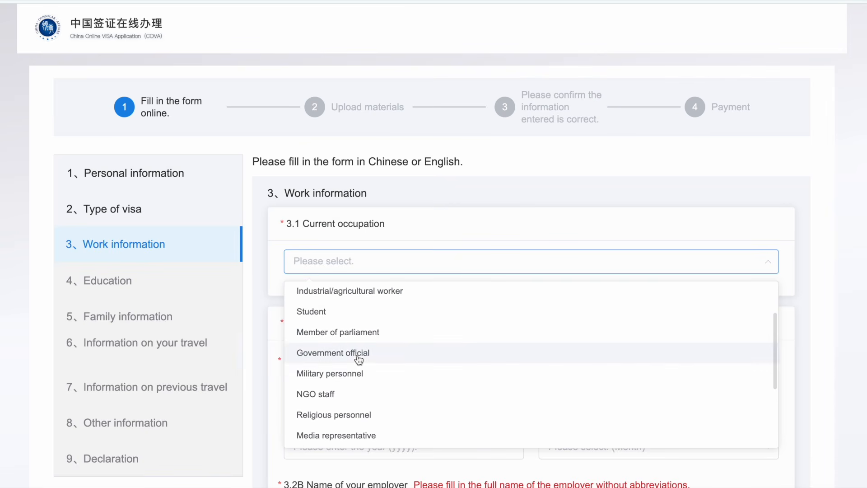
{"action": "left_click", "coordinate": [318, 316]}
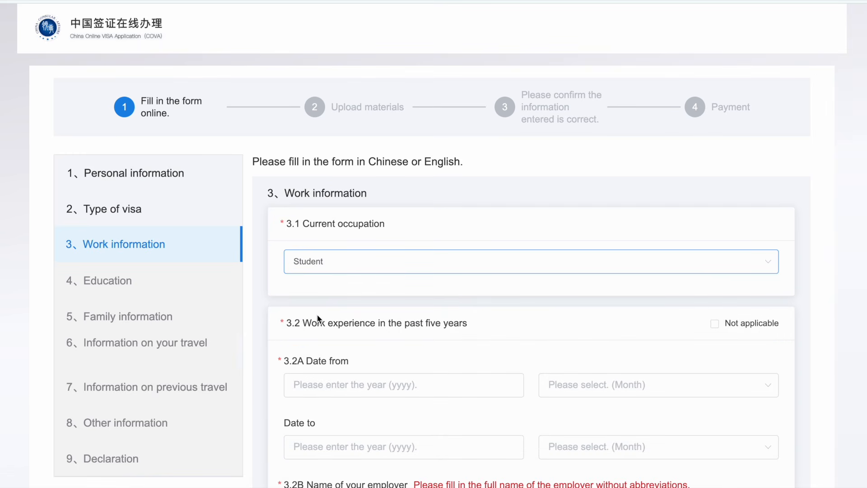
{"action": "scroll", "coordinate": [318, 315], "scroll_direction": "down", "scroll_amount": 1}
{"action": "left_click", "coordinate": [304, 297]}
{"action": "left_click_drag", "start_coordinate": [305, 298], "coordinate": [448, 300]}
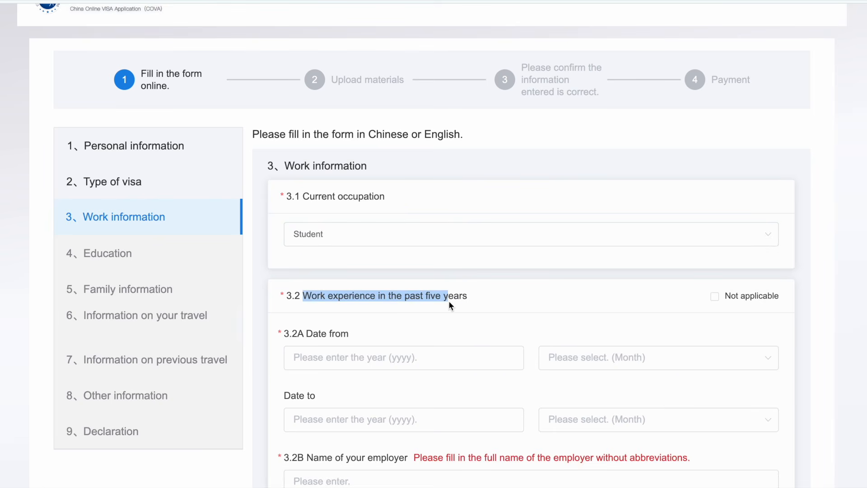
{"action": "left_click", "coordinate": [409, 326]}
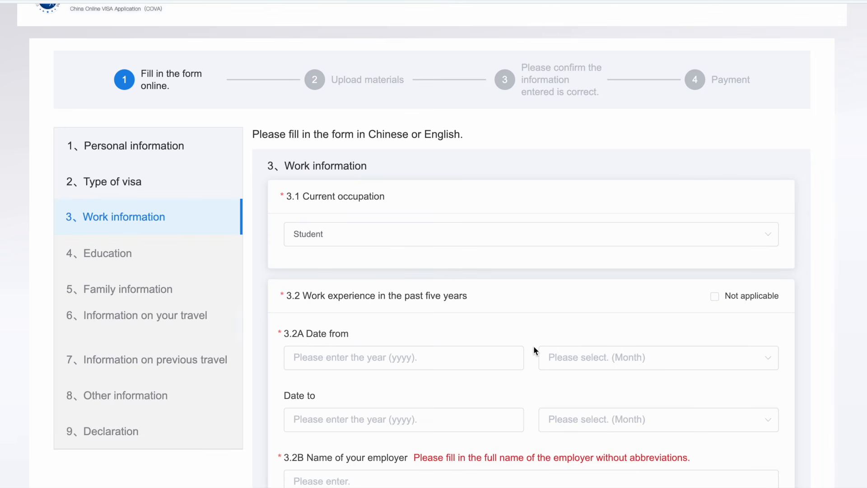
{"action": "scroll", "coordinate": [533, 346], "scroll_direction": "down", "scroll_amount": 1}
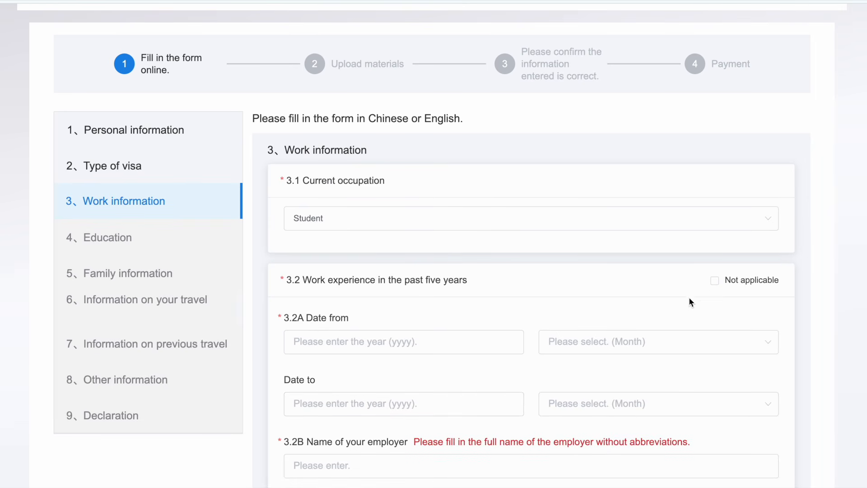
Step: Mark 3.2 work experience Not applicable, paste the recent-graduate explanation, and go to Education
{"action": "left_click", "coordinate": [715, 282]}
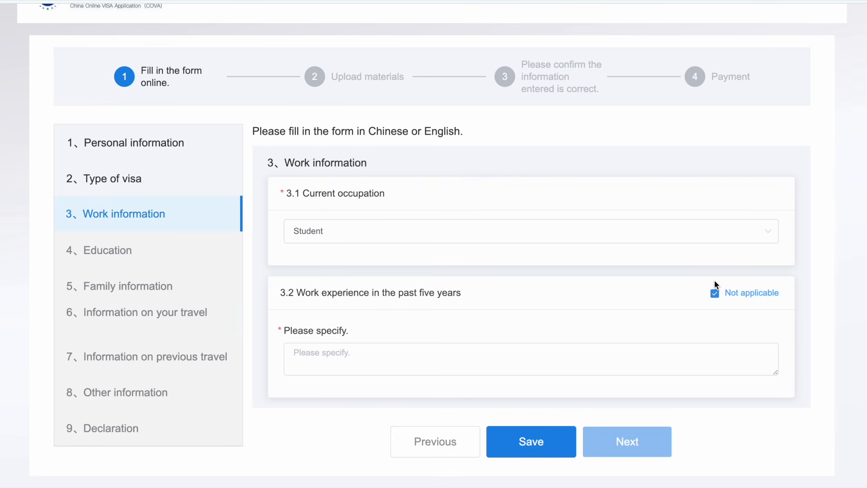
{"action": "left_click", "coordinate": [352, 360]}
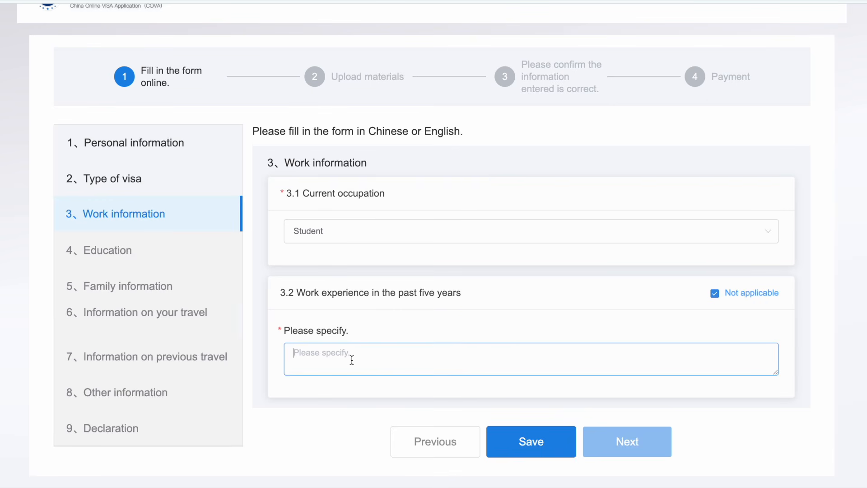
{"action": "type", "text": "I am a recent graduate and currently do not have formal work experience."}
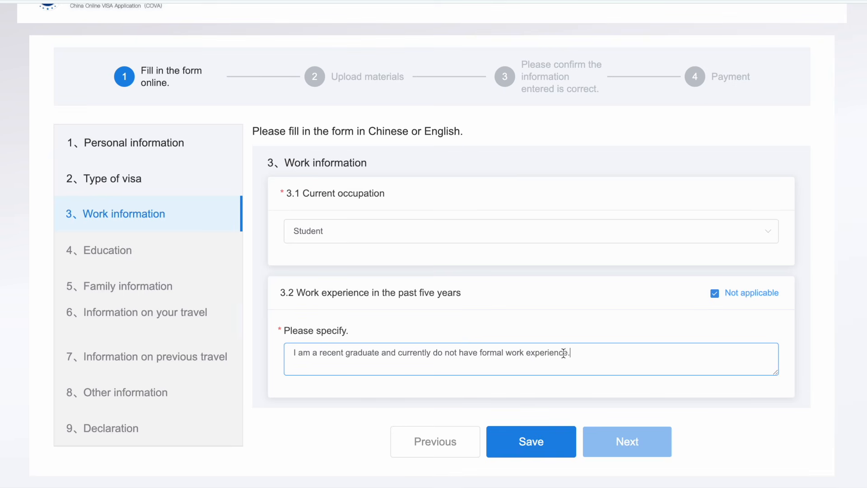
{"action": "left_click", "coordinate": [620, 442]}
{"action": "left_click_drag", "start_coordinate": [284, 172], "coordinate": [333, 168]}
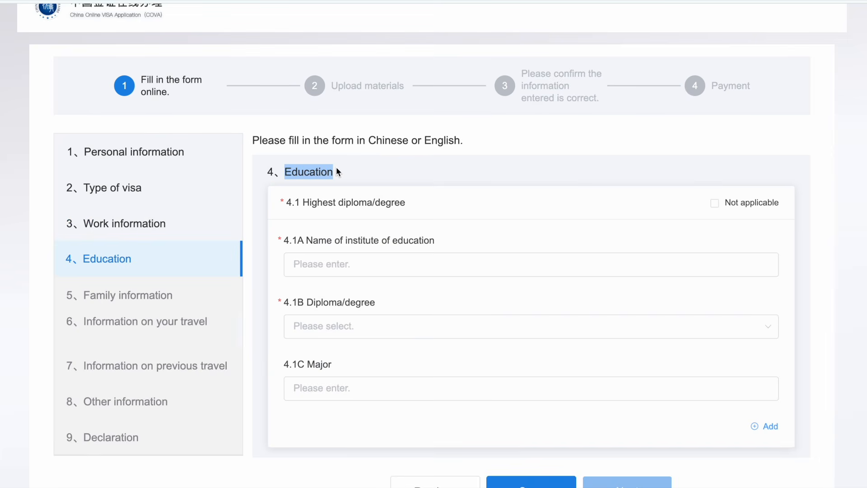
Step: Enter Southeast University, Junior college/undergraduate degree or equivalent, and Engineering as the major
{"action": "left_click_drag", "start_coordinate": [302, 203], "coordinate": [406, 200]}
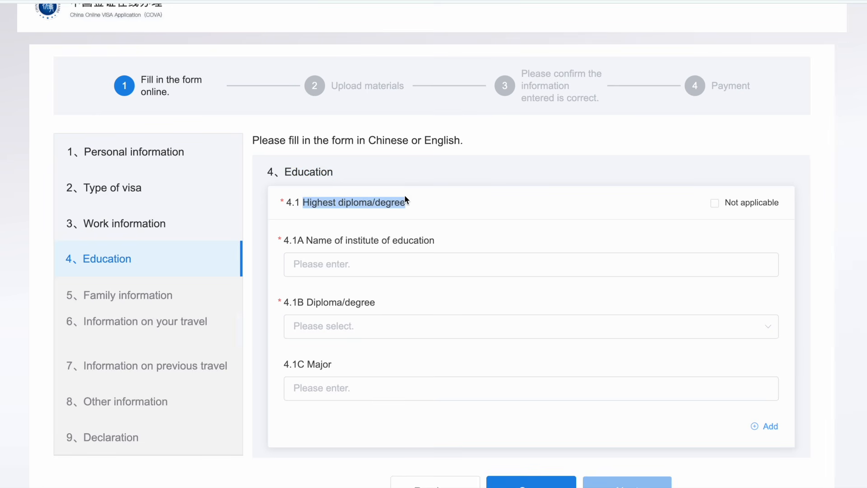
{"action": "left_click", "coordinate": [327, 260]}
{"action": "type", "text": "Southeas"}
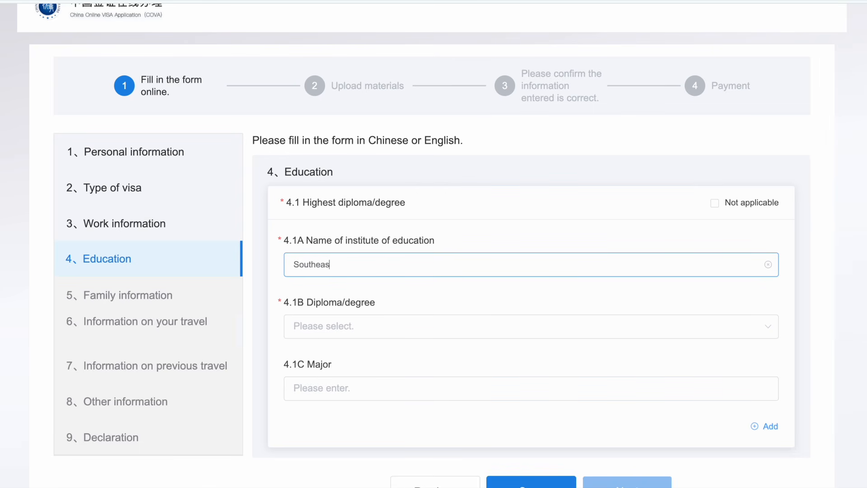
{"action": "type", "text": "t University"}
{"action": "left_click_drag", "start_coordinate": [299, 304], "coordinate": [384, 304]}
{"action": "left_click", "coordinate": [526, 333]}
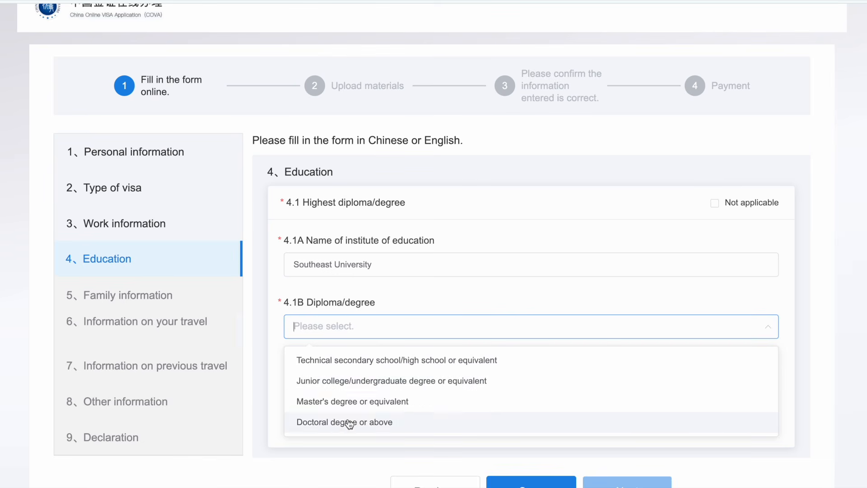
{"action": "left_click", "coordinate": [354, 387]}
{"action": "scroll", "coordinate": [353, 385], "scroll_direction": "down", "scroll_amount": 1}
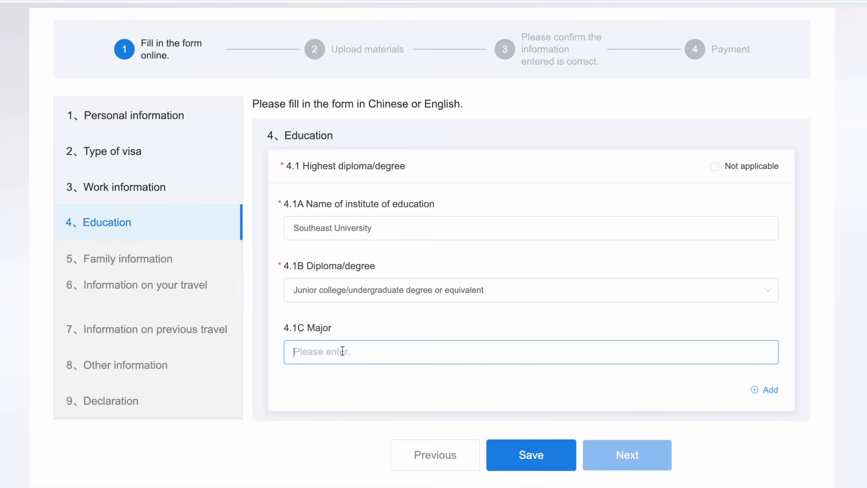
{"action": "type", "text": "Engineering"}
{"action": "left_click", "coordinate": [373, 385]}
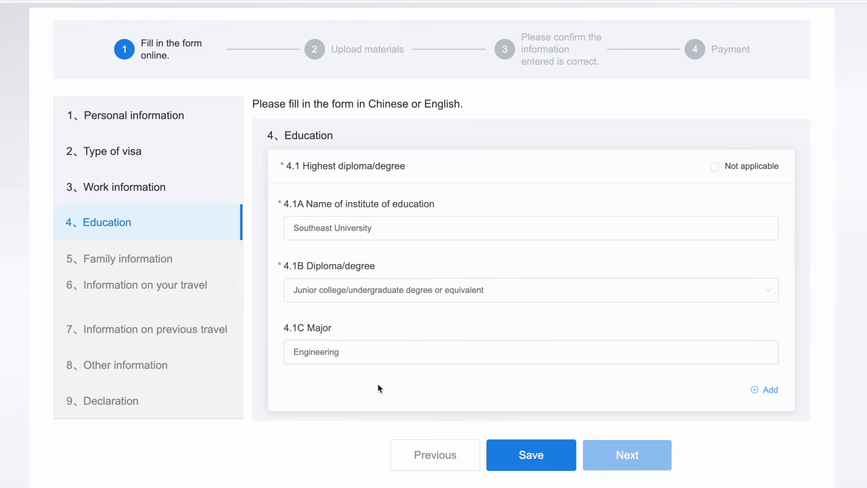
{"action": "scroll", "coordinate": [772, 391], "scroll_direction": "down", "scroll_amount": 1}
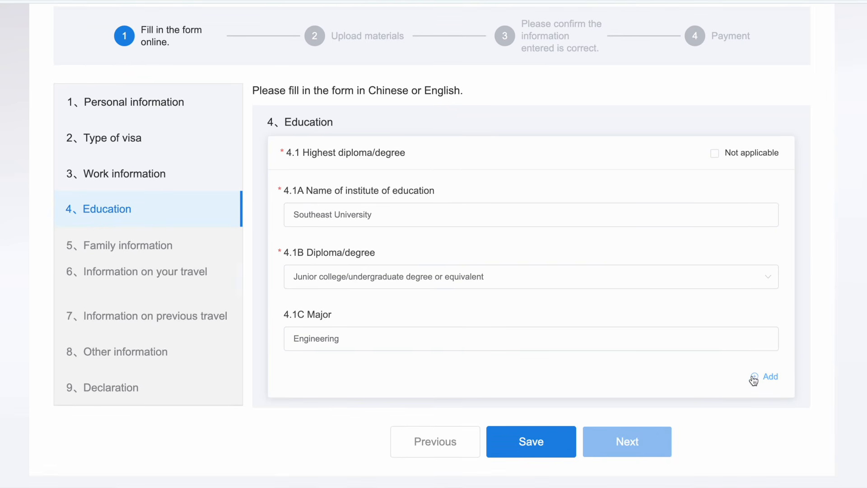
{"action": "left_click", "coordinate": [754, 376]}
{"action": "scroll", "coordinate": [752, 378], "scroll_direction": "down", "scroll_amount": 4}
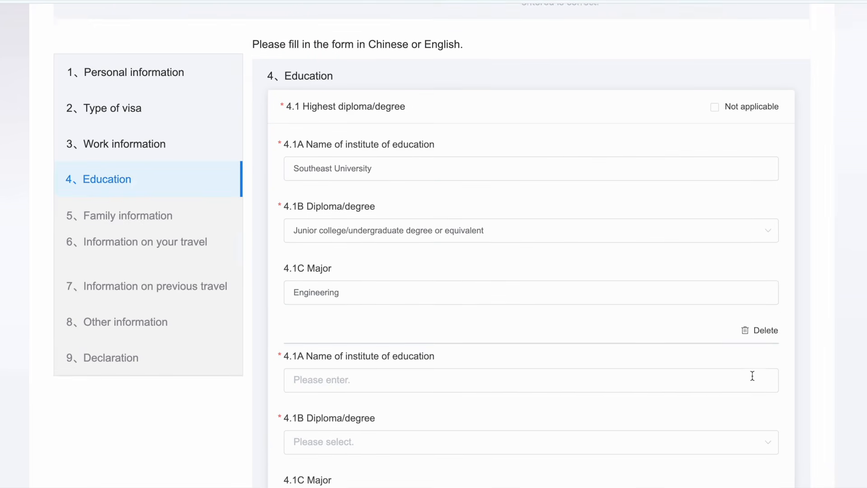
{"action": "scroll", "coordinate": [753, 379], "scroll_direction": "down", "scroll_amount": 1}
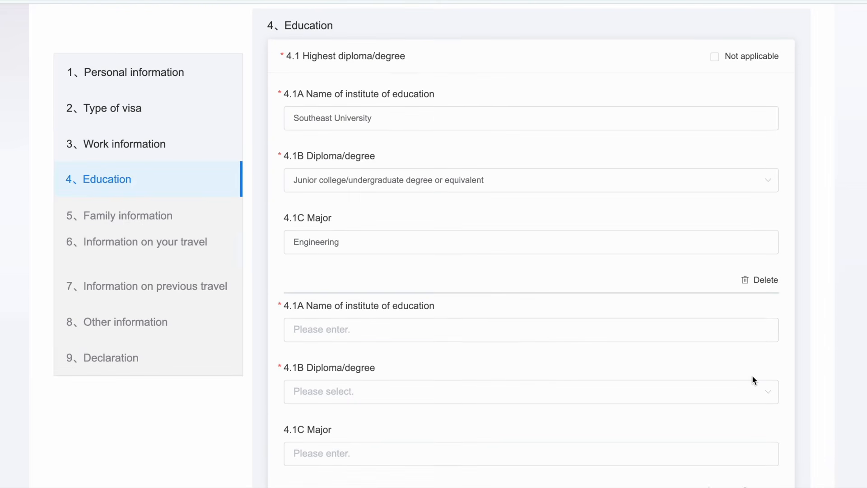
{"action": "scroll", "coordinate": [753, 379], "scroll_direction": "down", "scroll_amount": 3}
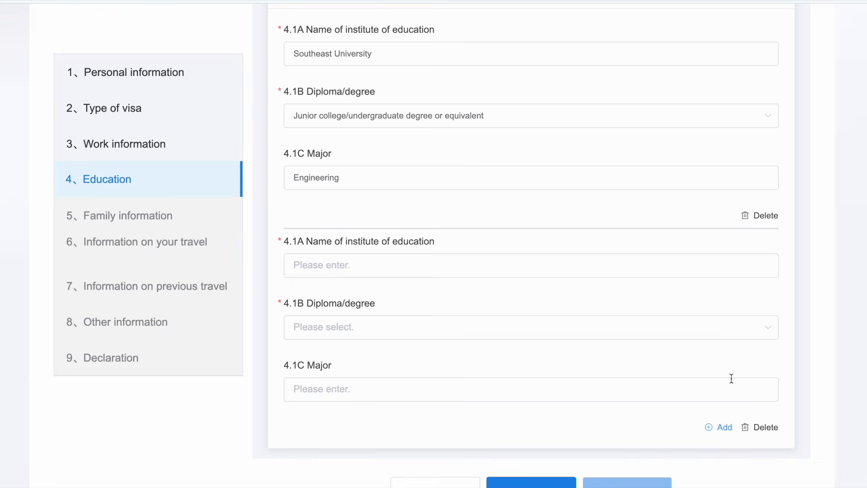
{"action": "left_click", "coordinate": [760, 426]}
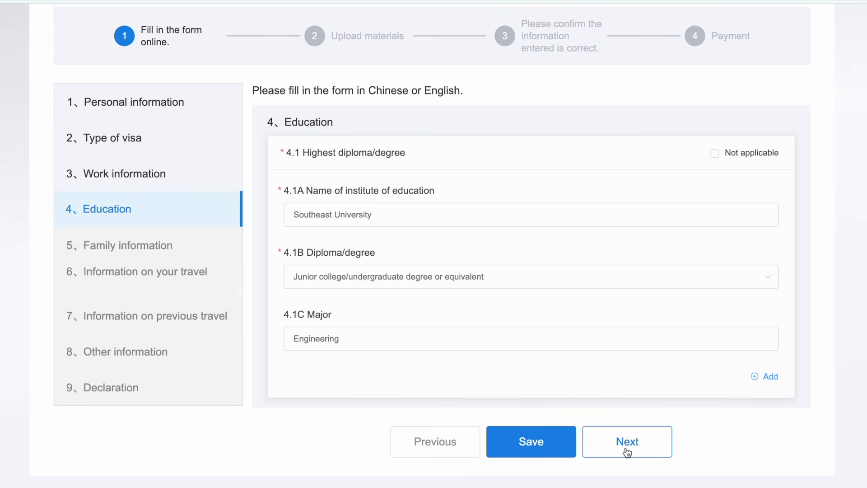
Step: Go to Family information and enter the applicant's current home address in 5.1
{"action": "left_click", "coordinate": [627, 452]}
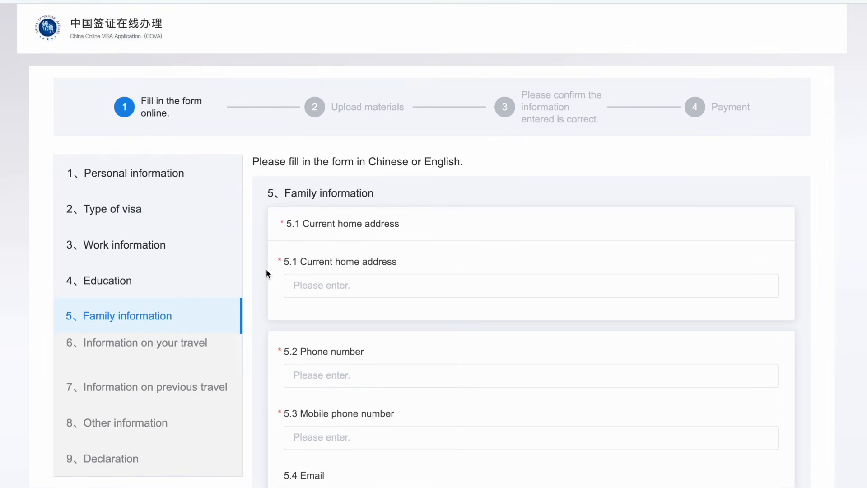
{"action": "left_click_drag", "start_coordinate": [285, 197], "coordinate": [381, 200]}
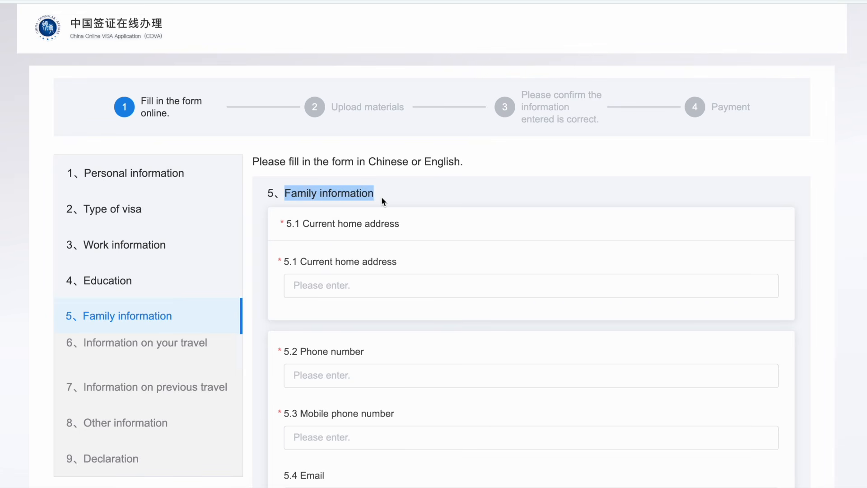
{"action": "left_click", "coordinate": [304, 284]}
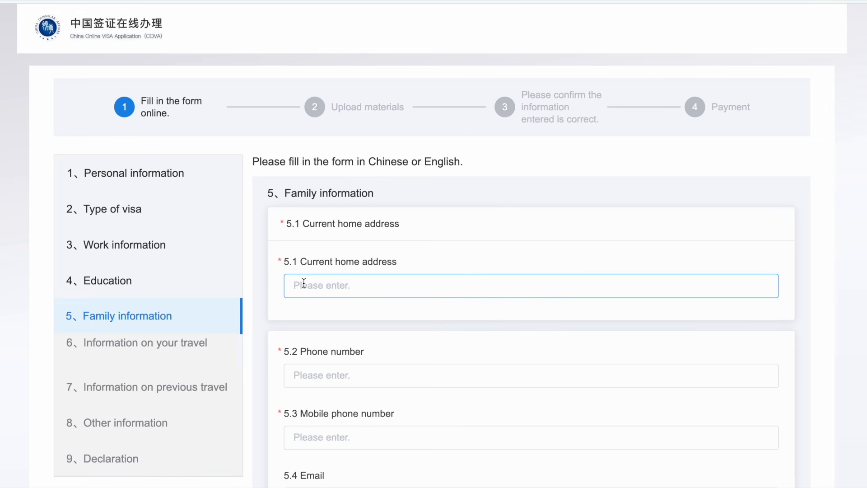
{"action": "type", "text": "House no.1, Road no.1, R"}
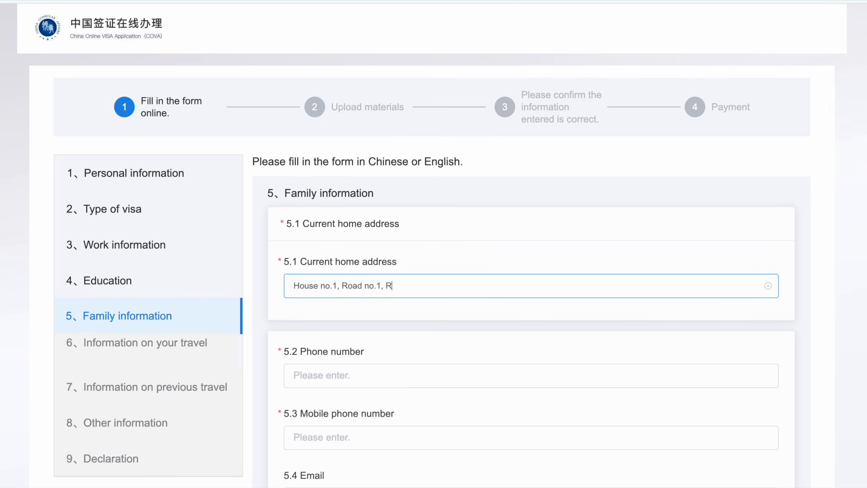
{"action": "type", "text": "angpur"}
{"action": "scroll", "coordinate": [343, 288], "scroll_direction": "down", "scroll_amount": 2}
{"action": "left_click_drag", "start_coordinate": [299, 284], "coordinate": [353, 282]}
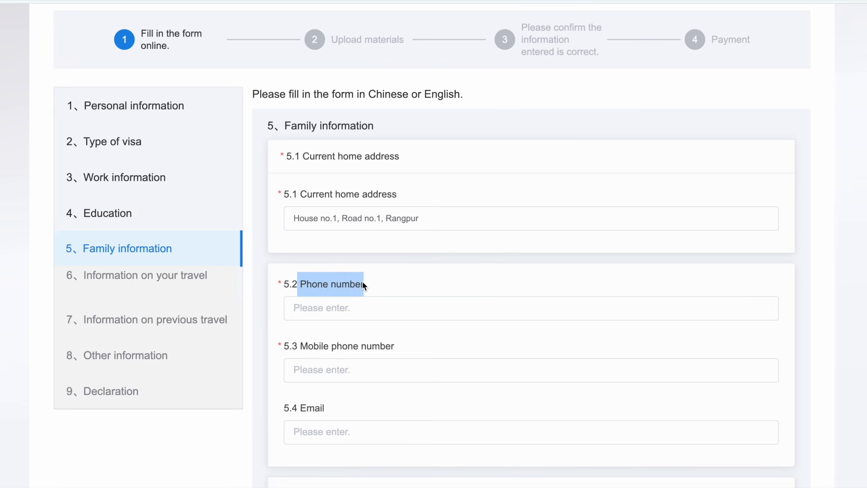
Step: Enter the applicant's phone number in 5.2 and mobile number in 5.3, leaving 5.4 Email blank
{"action": "left_click", "coordinate": [307, 306]}
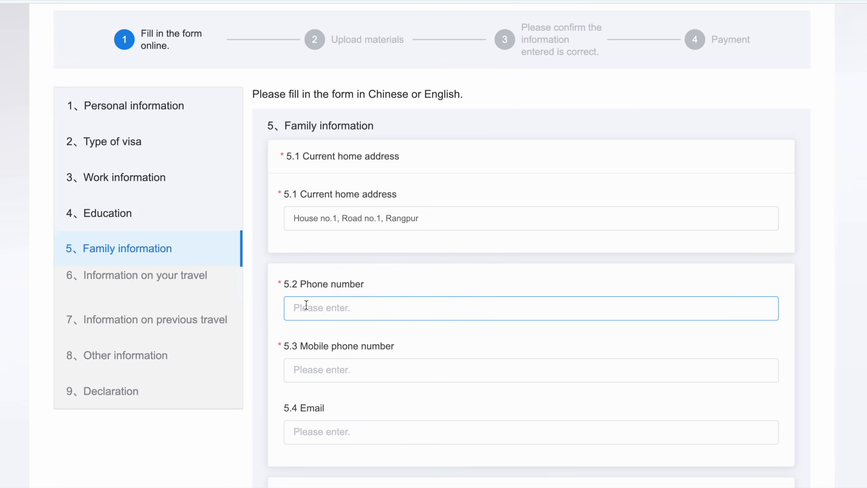
{"action": "type", "text": "+880171000000"}
{"action": "scroll", "coordinate": [432, 244], "scroll_direction": "down", "scroll_amount": 1}
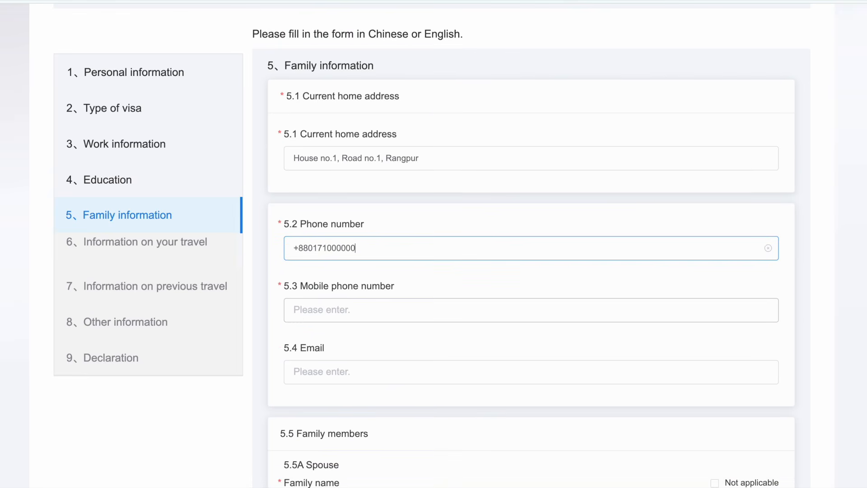
{"action": "left_click_drag", "start_coordinate": [302, 286], "coordinate": [400, 286]}
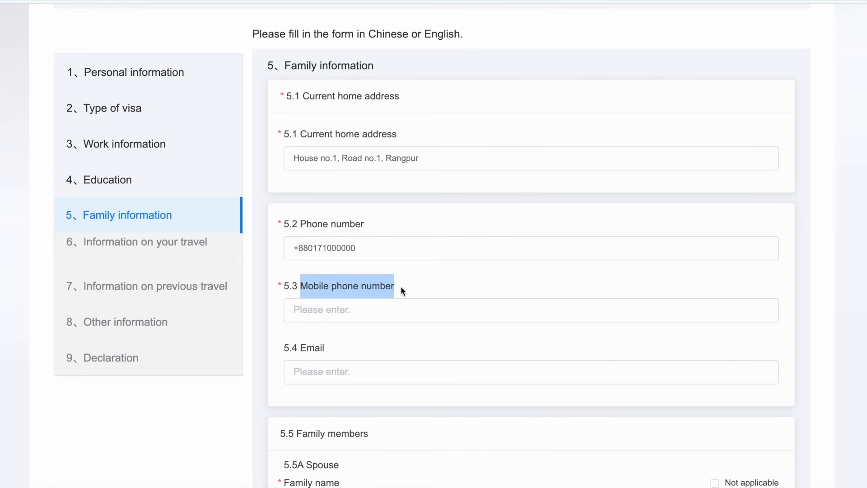
{"action": "left_click", "coordinate": [332, 307]}
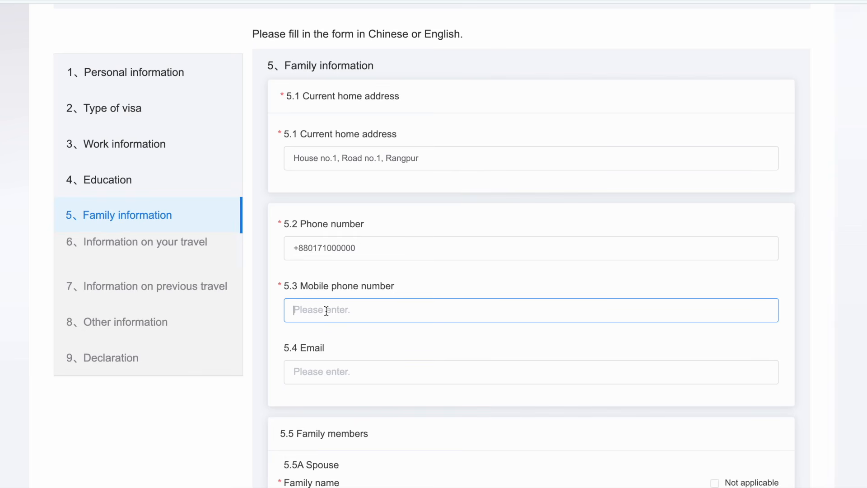
{"action": "type", "text": "+88017100000"}
{"action": "scroll", "coordinate": [531, 271], "scroll_direction": "down", "scroll_amount": 1}
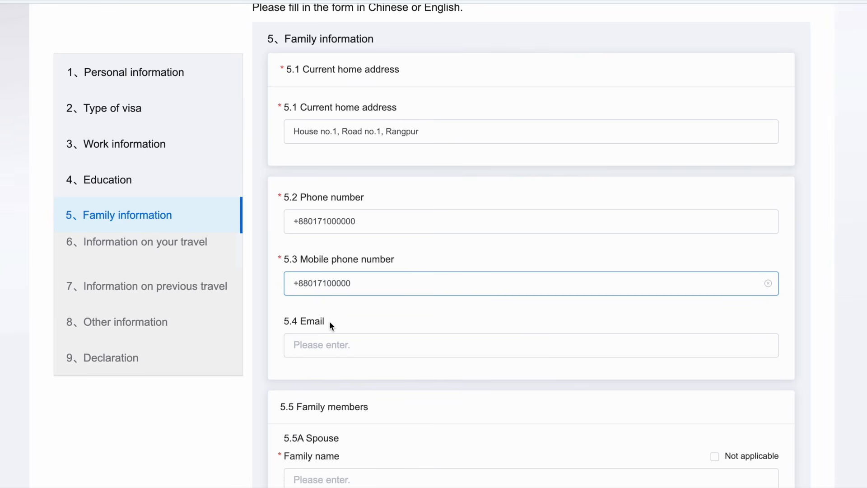
{"action": "scroll", "coordinate": [338, 325], "scroll_direction": "down", "scroll_amount": 5}
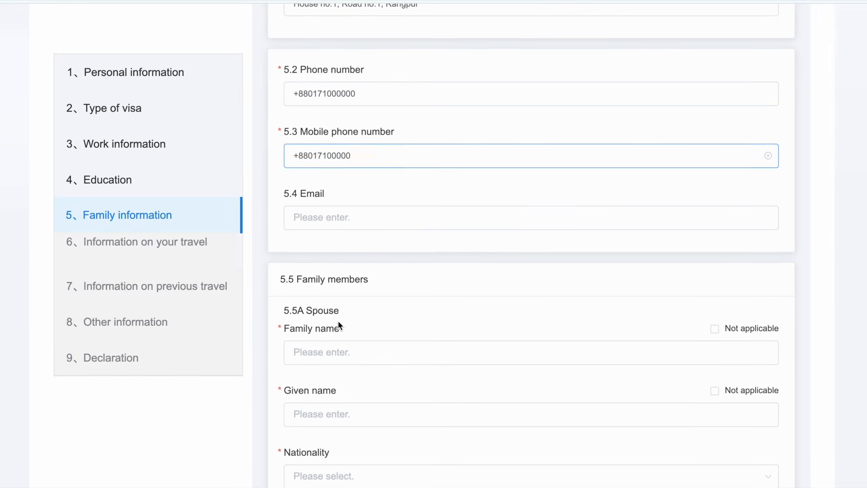
{"action": "left_click_drag", "start_coordinate": [296, 268], "coordinate": [376, 269]}
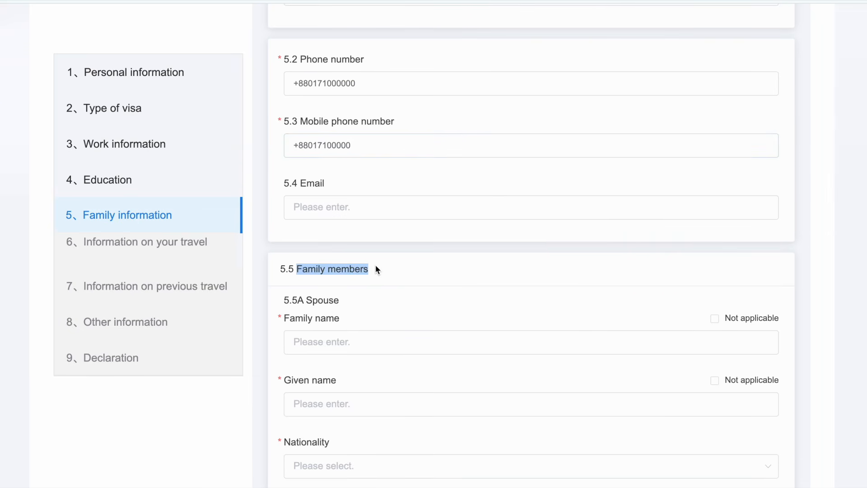
{"action": "scroll", "coordinate": [376, 269], "scroll_direction": "down", "scroll_amount": 2}
Step: Fill in the spouse's family name under 5.5A and begin typing the spouse's given name
{"action": "left_click_drag", "start_coordinate": [284, 233], "coordinate": [344, 235]}
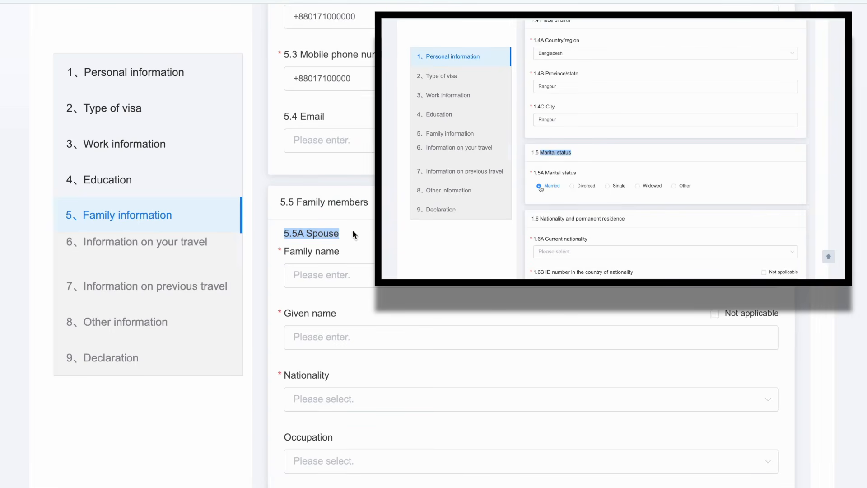
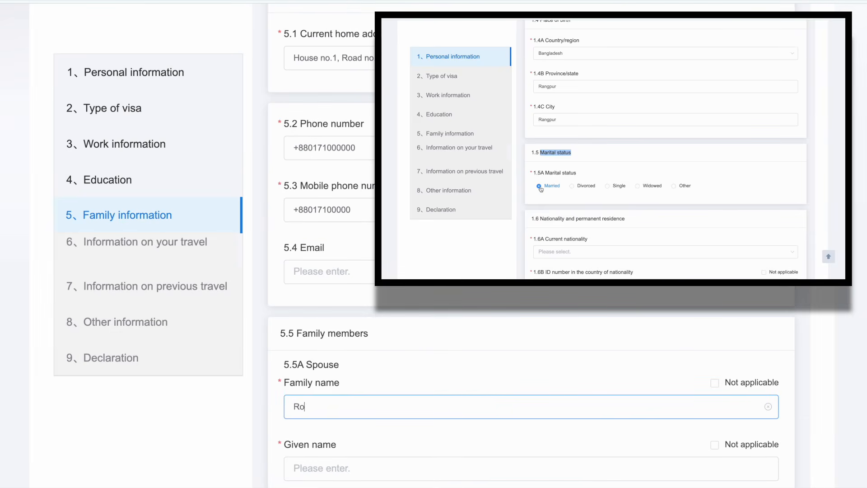
{"action": "scroll", "coordinate": [531, 271], "scroll_direction": "down", "scroll_amount": 3}
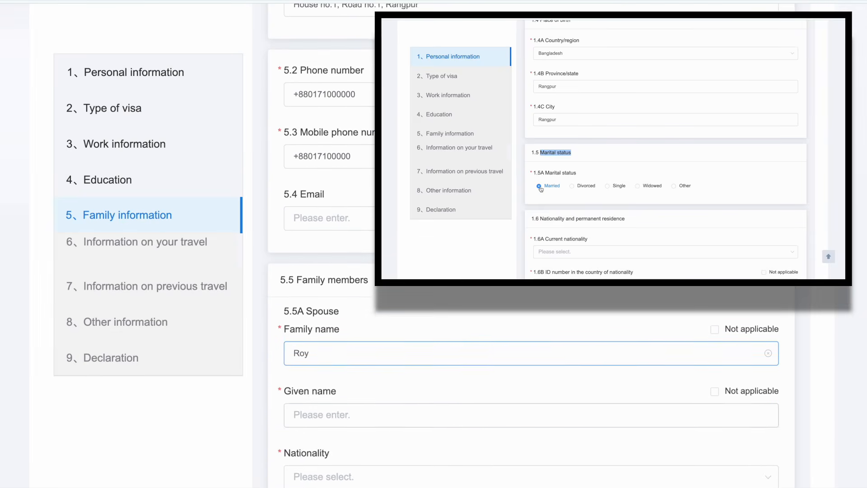
{"action": "left_click", "coordinate": [330, 386]}
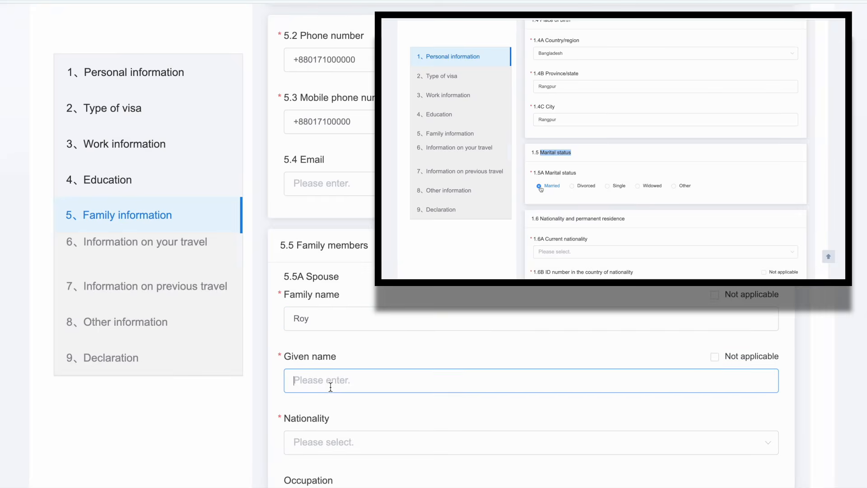
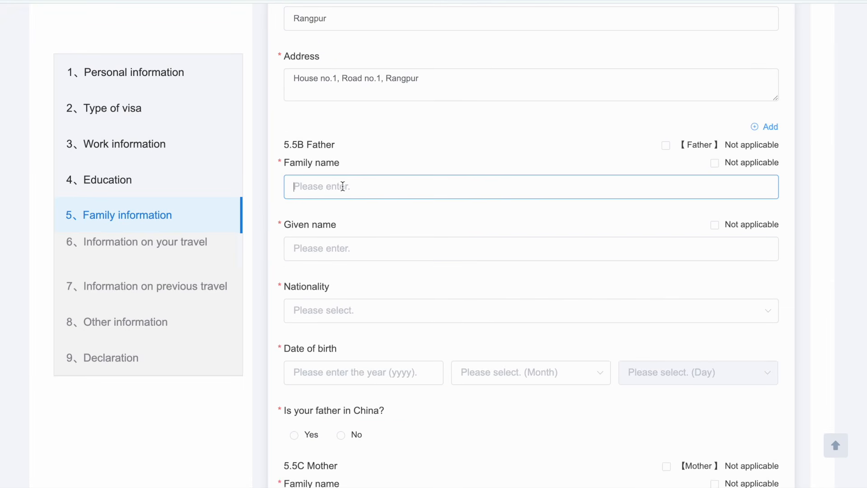
Step: Enter the father's family and given names under 5.5B and set his nationality to Bangladesh
{"action": "left_click", "coordinate": [341, 249]}
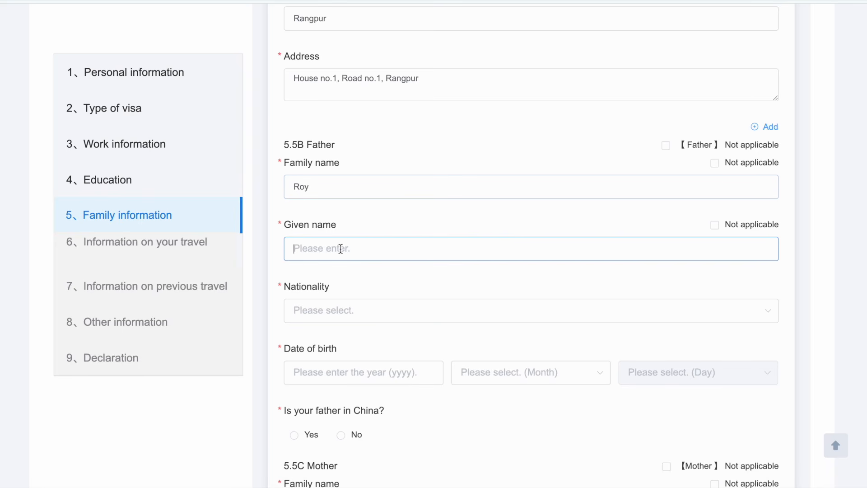
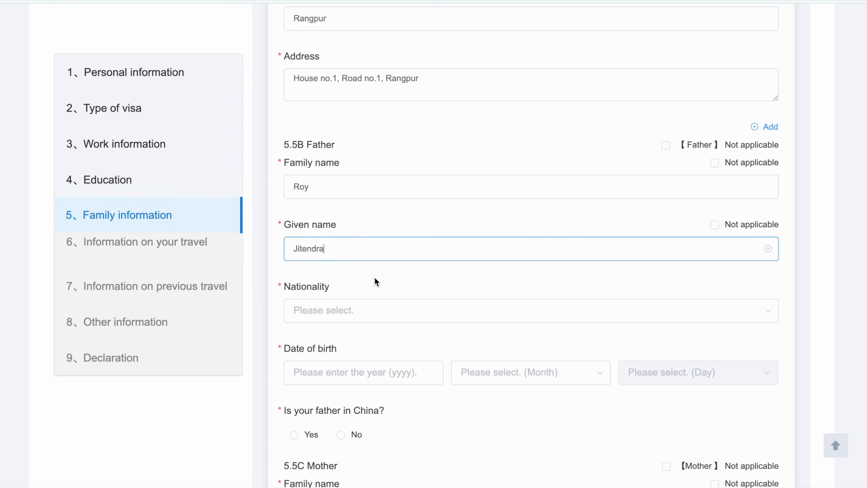
{"action": "left_click", "coordinate": [368, 310]}
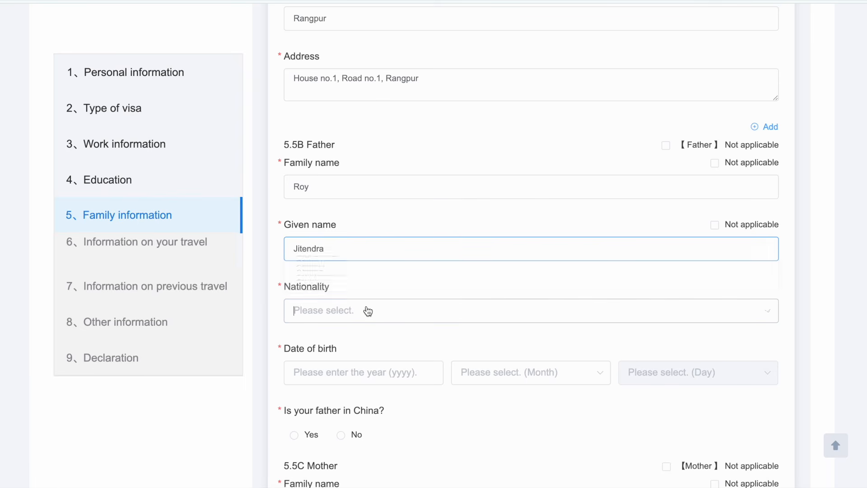
{"action": "scroll", "coordinate": [322, 216], "scroll_direction": "down", "scroll_amount": 5}
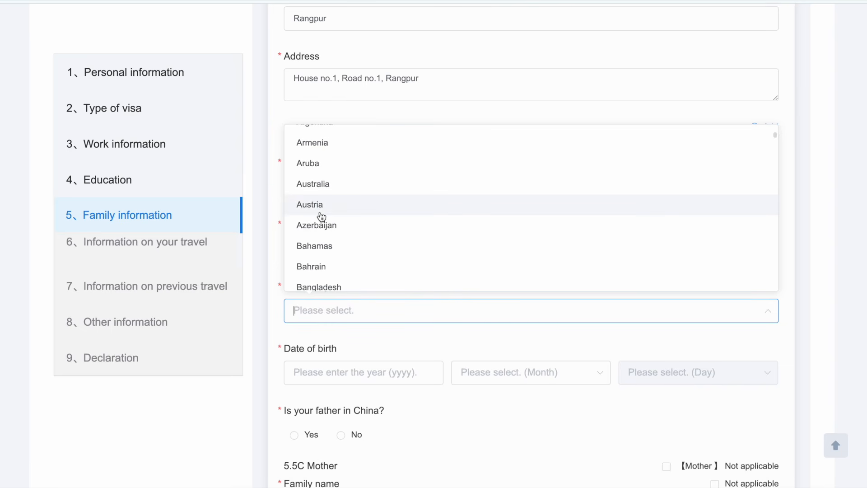
{"action": "left_click", "coordinate": [319, 286]}
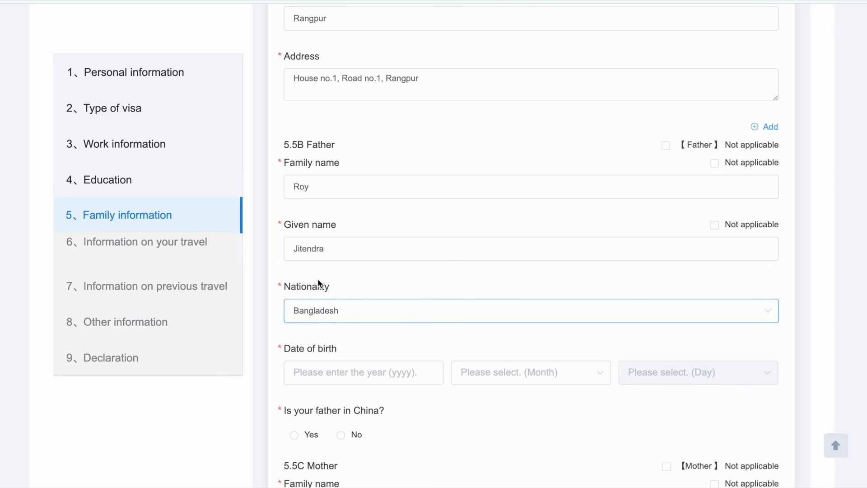
{"action": "scroll", "coordinate": [318, 283], "scroll_direction": "down", "scroll_amount": 2}
Step: Set the father's birth date to 1970/1/1 and answer No to whether he is in China
{"action": "left_click", "coordinate": [324, 256]}
{"action": "type", "text": "1970"}
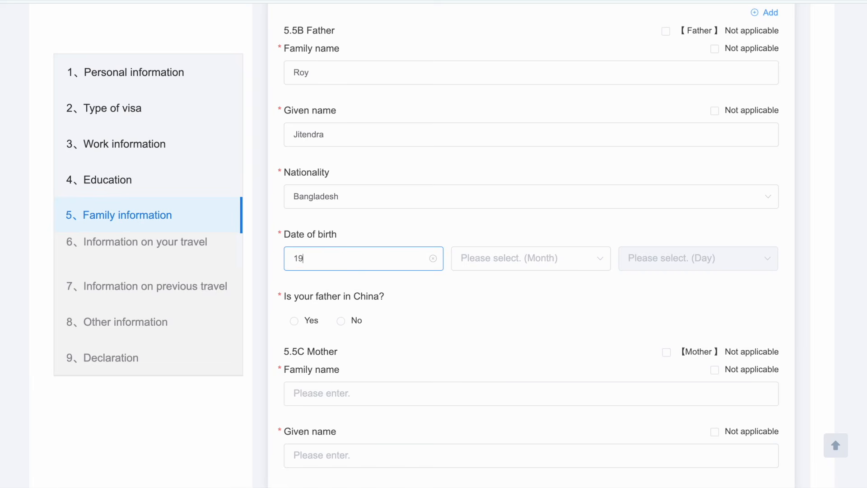
{"action": "left_click", "coordinate": [500, 258]}
{"action": "left_click", "coordinate": [520, 291]}
{"action": "left_click", "coordinate": [623, 259]}
{"action": "left_click", "coordinate": [639, 292]}
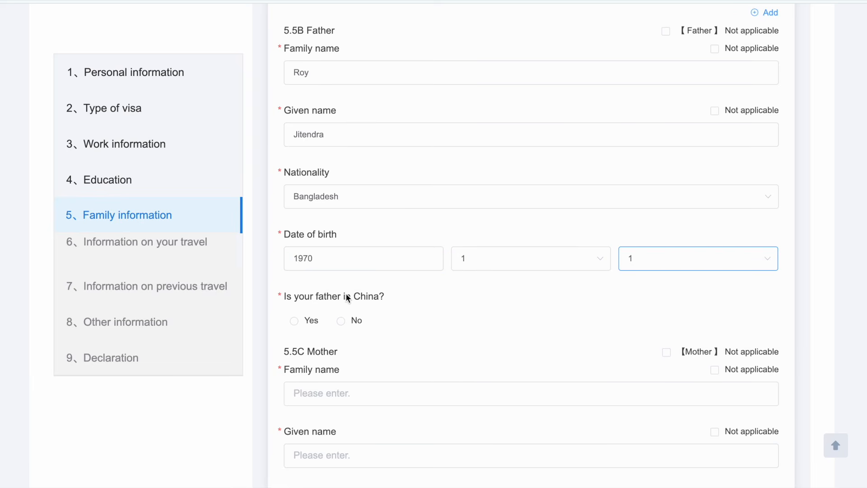
{"action": "left_click_drag", "start_coordinate": [280, 296], "coordinate": [424, 292]}
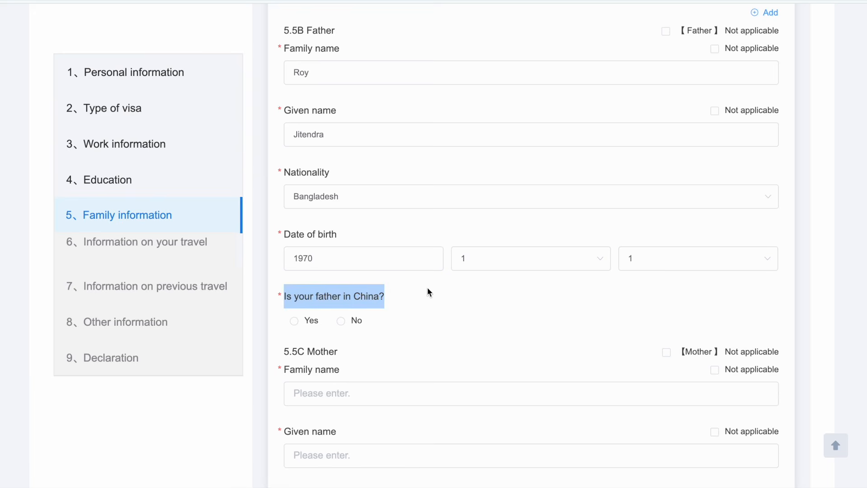
{"action": "left_click", "coordinate": [341, 321]}
{"action": "scroll", "coordinate": [342, 323], "scroll_direction": "down", "scroll_amount": 1}
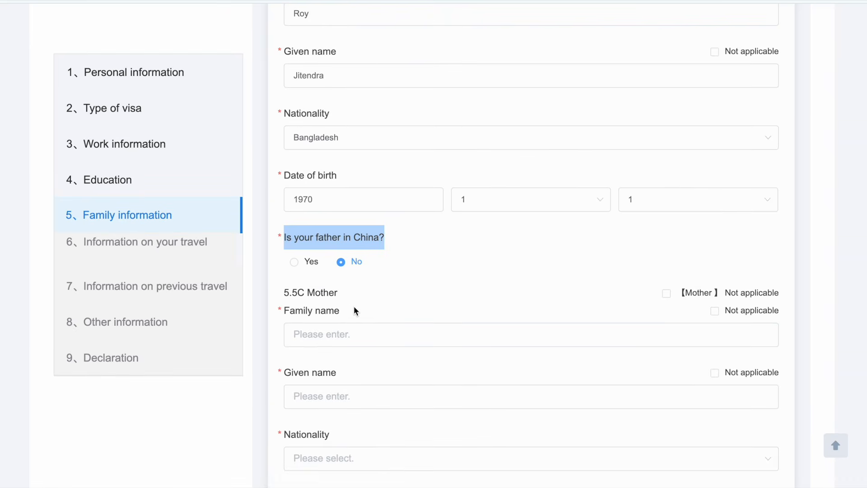
{"action": "left_click", "coordinate": [354, 308]}
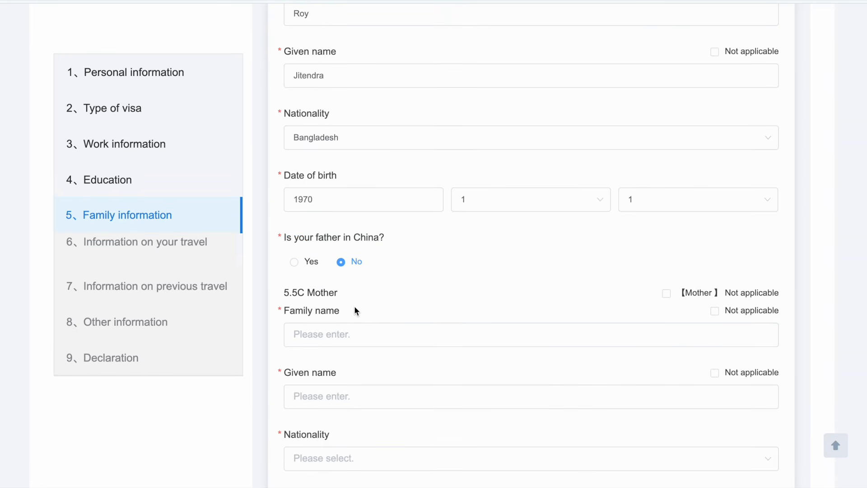
Step: Enter the mother's family and given names under 5.5C and set her nationality to Bangladesh
{"action": "scroll", "coordinate": [355, 307], "scroll_direction": "down", "scroll_amount": 1}
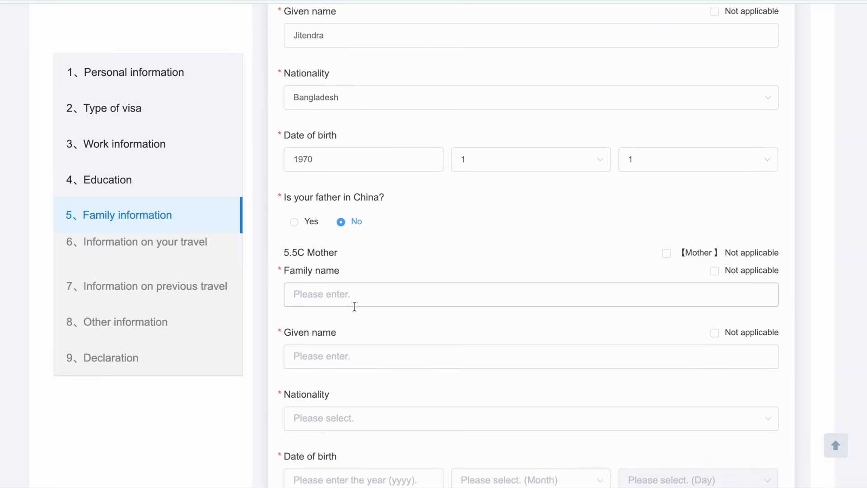
{"action": "left_click", "coordinate": [312, 295]}
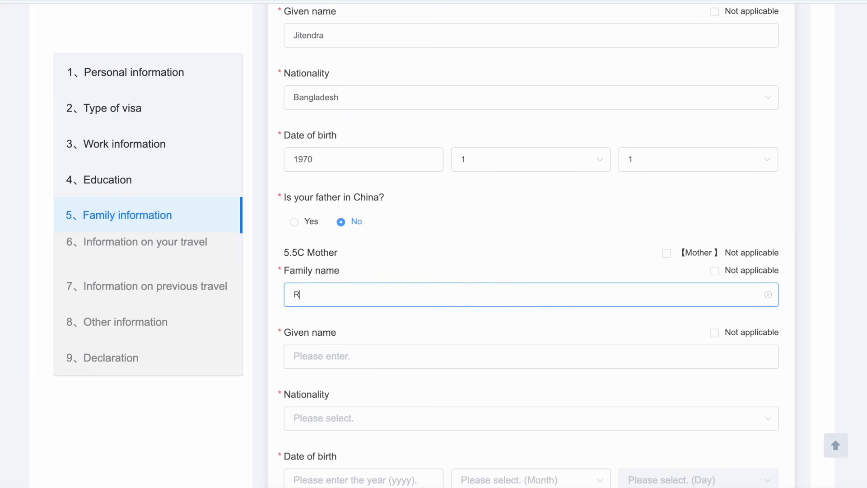
{"action": "left_click", "coordinate": [320, 355]}
{"action": "scroll", "coordinate": [307, 335], "scroll_direction": "down", "scroll_amount": 2}
{"action": "left_click", "coordinate": [326, 325]}
{"action": "left_click", "coordinate": [319, 252]}
Step: Set the mother's birth date to 1975/1/1 and answer No to whether she is in China
{"action": "scroll", "coordinate": [316, 251], "scroll_direction": "down", "scroll_amount": 2}
{"action": "left_click", "coordinate": [330, 305]}
{"action": "type", "text": "1975"}
{"action": "left_click", "coordinate": [531, 309]}
{"action": "left_click", "coordinate": [468, 159]}
{"action": "left_click", "coordinate": [676, 309]}
{"action": "left_click", "coordinate": [633, 158]}
{"action": "left_click_drag", "start_coordinate": [287, 351], "coordinate": [391, 348]}
{"action": "left_click", "coordinate": [343, 371]}
{"action": "scroll", "coordinate": [345, 370], "scroll_direction": "down", "scroll_amount": 3}
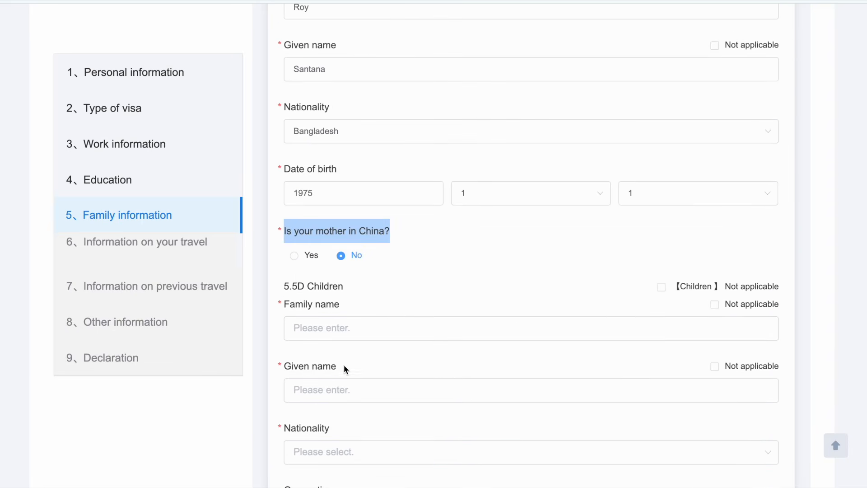
{"action": "left_click", "coordinate": [295, 282]}
{"action": "left_click_drag", "start_coordinate": [285, 283], "coordinate": [354, 291]}
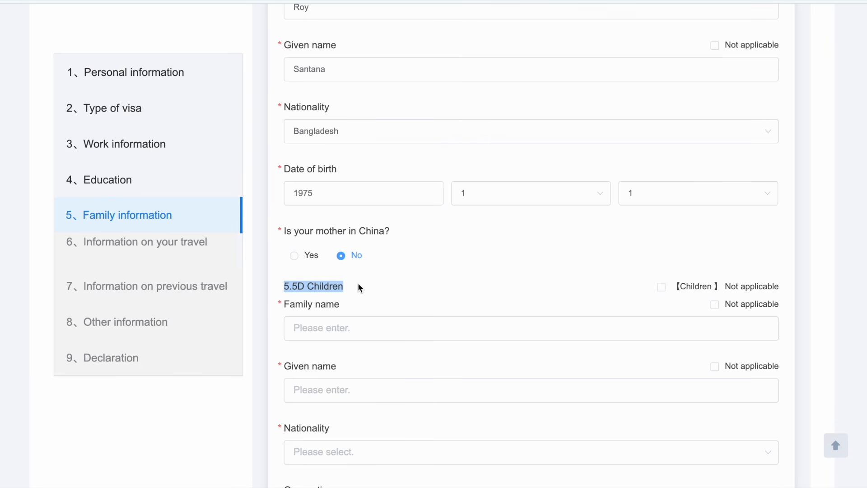
Step: Tick Not applicable for 5.5D Children, answer No for 5.5E relatives in China, and go Next
{"action": "scroll", "coordinate": [358, 283], "scroll_direction": "down", "scroll_amount": 1}
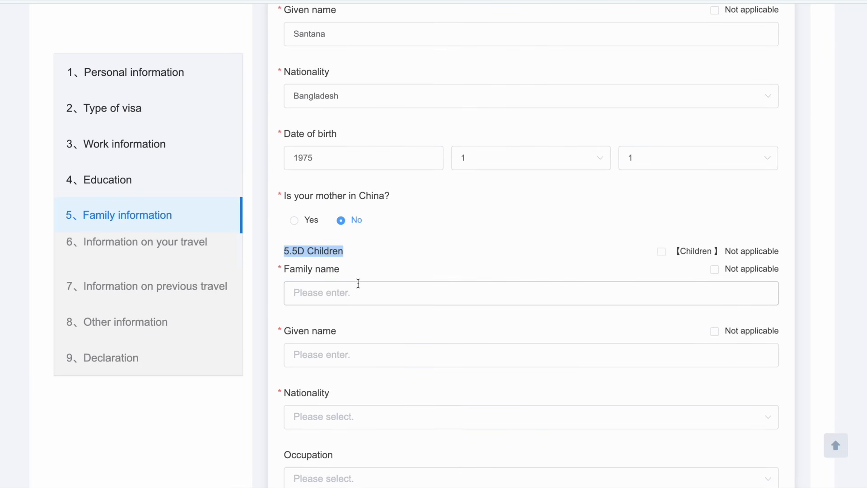
{"action": "scroll", "coordinate": [662, 255], "scroll_direction": "down", "scroll_amount": 1}
{"action": "left_click", "coordinate": [661, 251]}
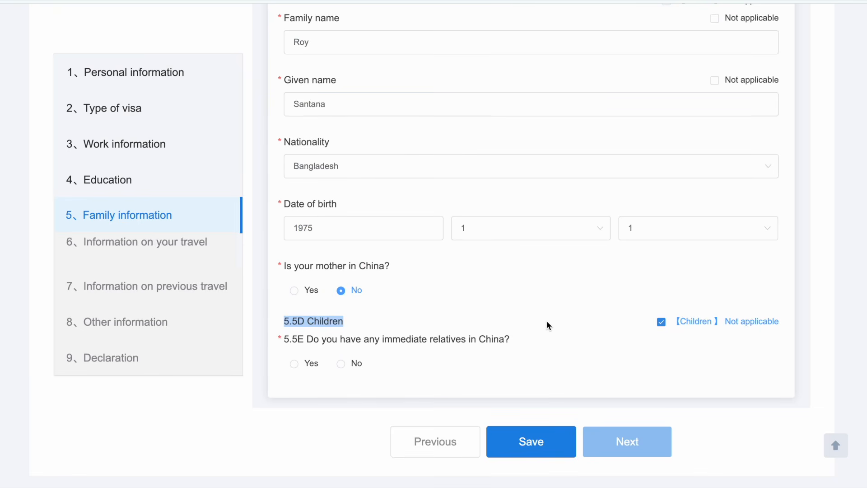
{"action": "left_click_drag", "start_coordinate": [307, 339], "coordinate": [516, 340]}
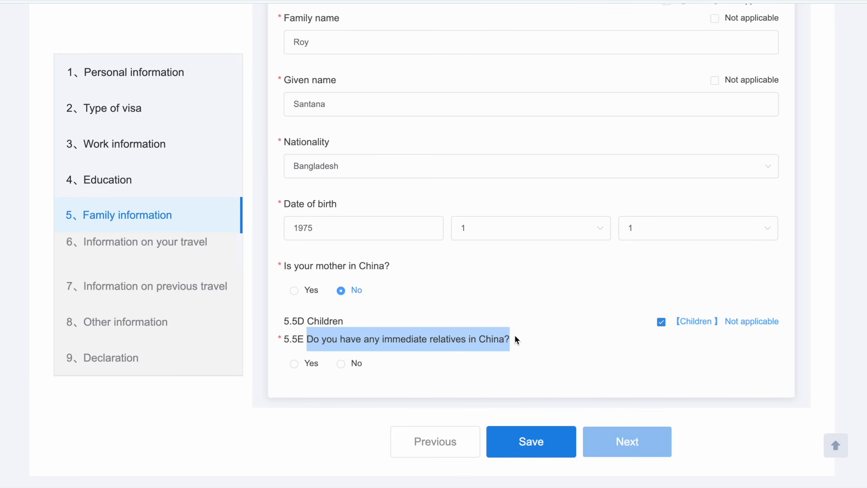
{"action": "left_click", "coordinate": [342, 365]}
{"action": "left_click", "coordinate": [600, 348]}
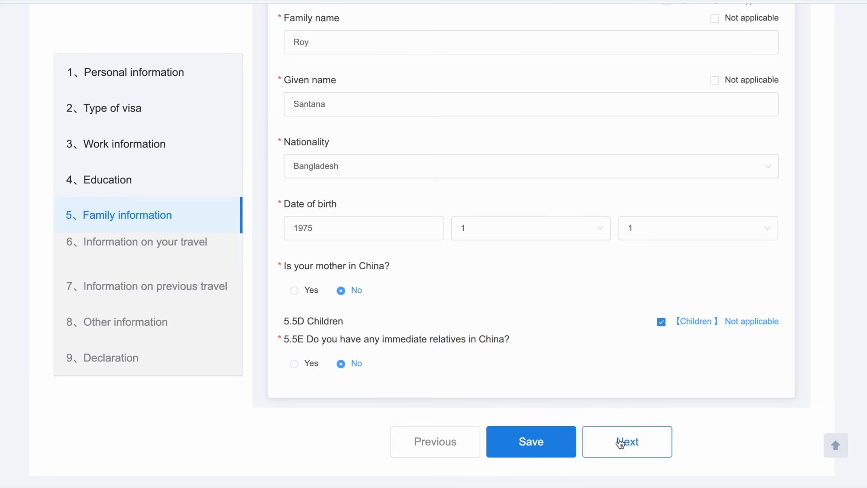
{"action": "left_click", "coordinate": [632, 447]}
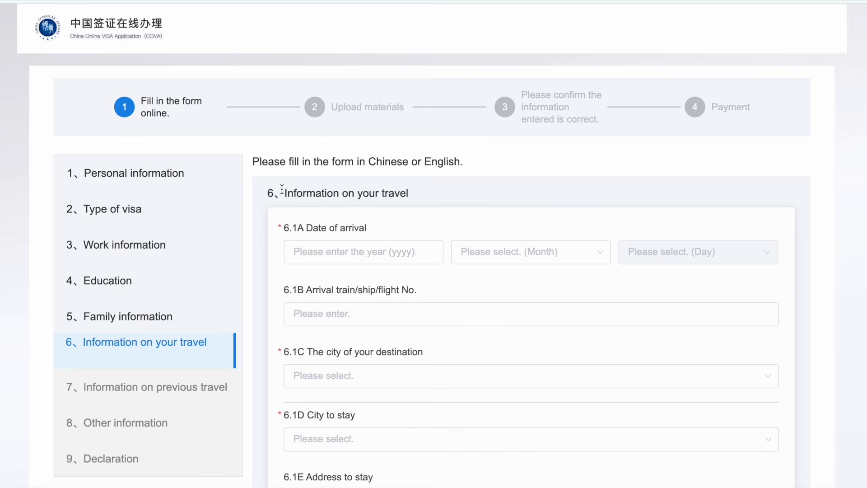
Step: Set the 6.1A arrival date to 2025/8/25 and the 6.1B arrival flight number to ABC1234
{"action": "left_click_drag", "start_coordinate": [285, 189], "coordinate": [423, 207]}
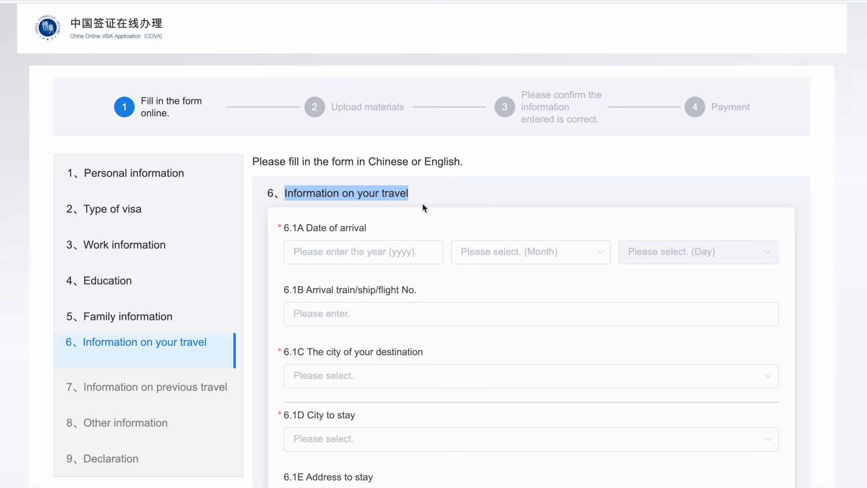
{"action": "left_click", "coordinate": [328, 252]}
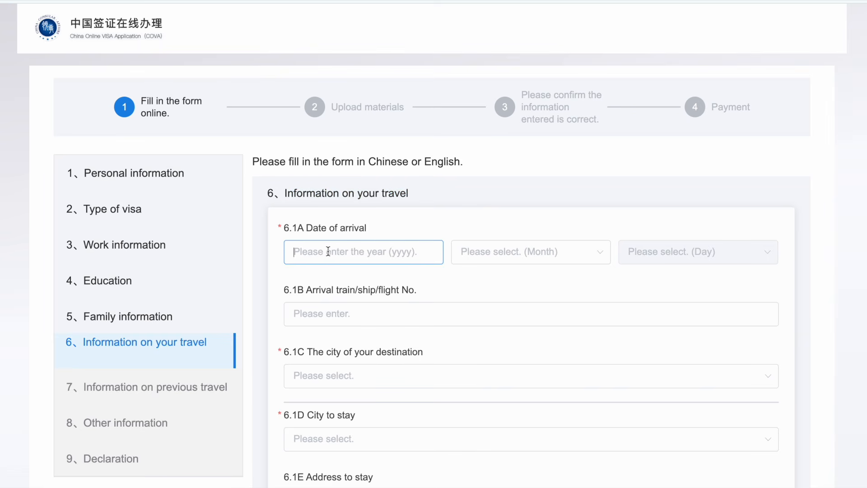
{"action": "type", "text": "20"}
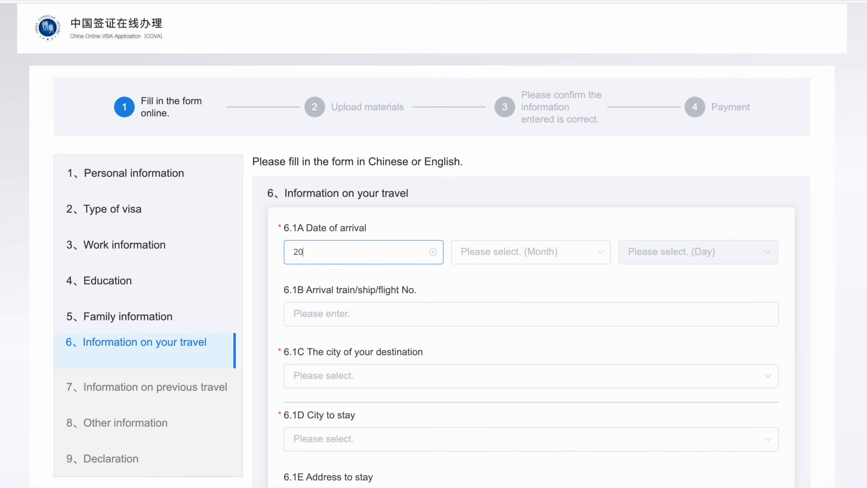
{"action": "type", "text": "25"}
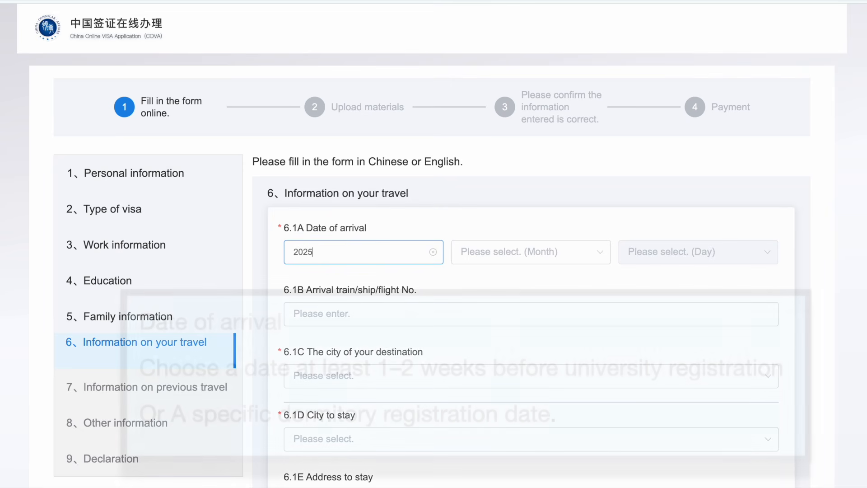
{"action": "left_click", "coordinate": [515, 252]}
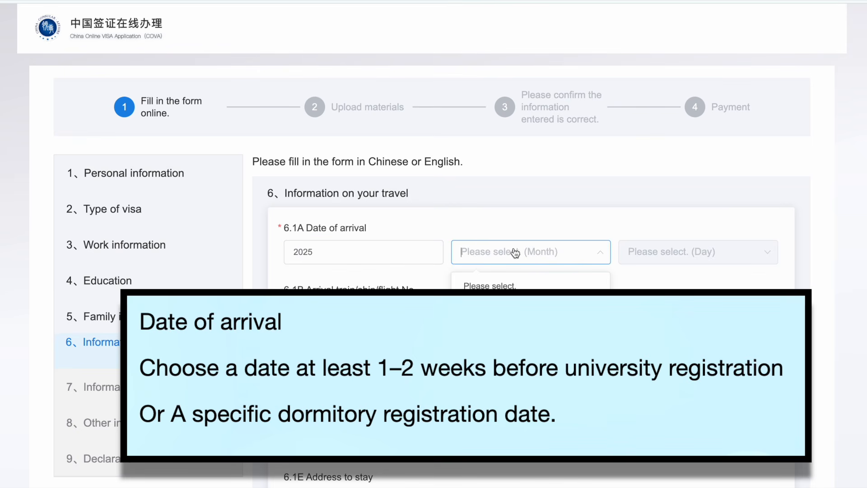
{"action": "left_click", "coordinate": [488, 398]}
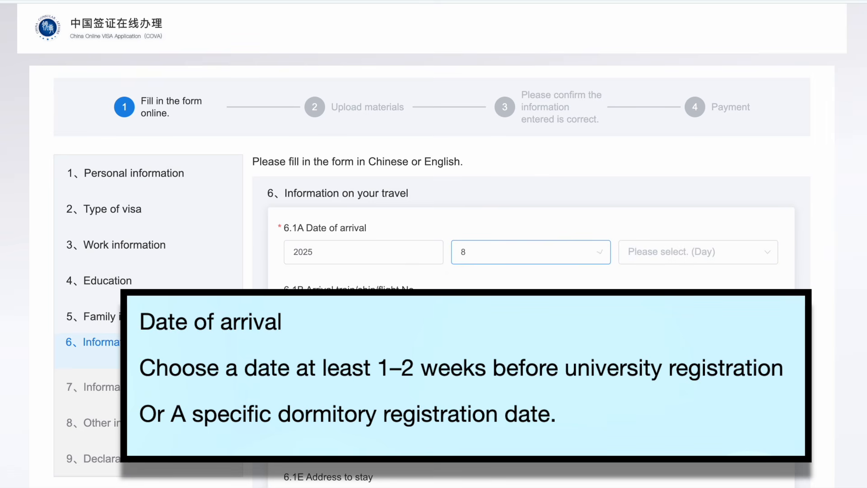
{"action": "left_click", "coordinate": [716, 252]}
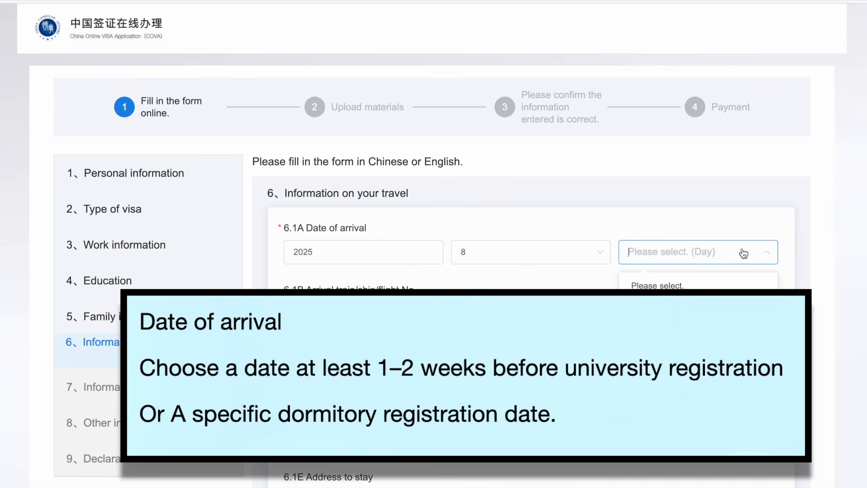
{"action": "scroll", "coordinate": [697, 316], "scroll_direction": "down", "scroll_amount": 5}
{"action": "scroll", "coordinate": [636, 374], "scroll_direction": "down", "scroll_amount": 3}
{"action": "left_click", "coordinate": [636, 372]}
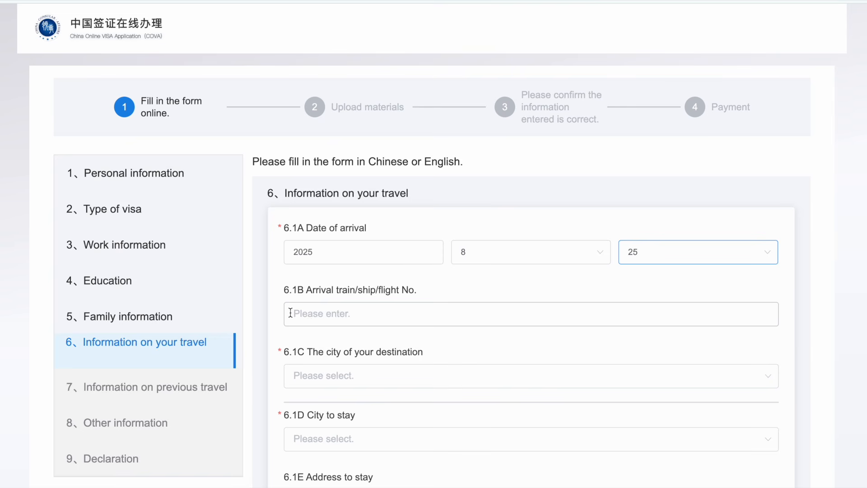
{"action": "left_click", "coordinate": [309, 313]}
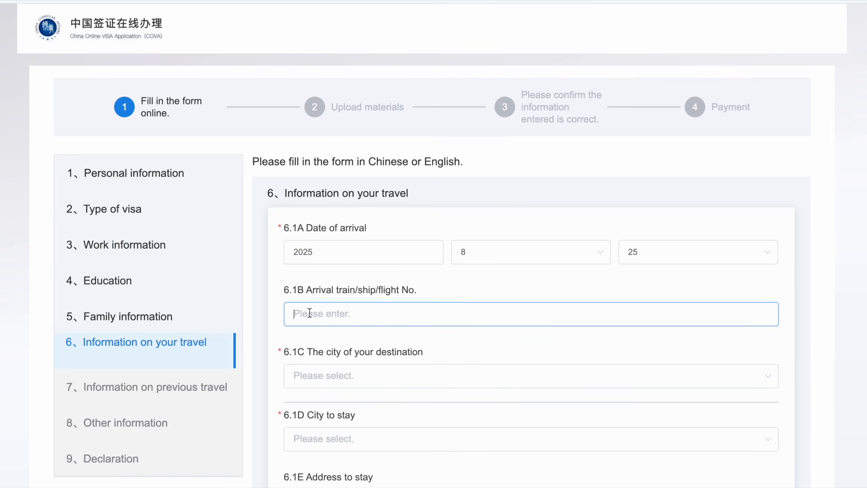
{"action": "type", "text": "ABC1234"}
Step: Set the 6.1C destination city to Chongqing with district Nan'an Qu
{"action": "scroll", "coordinate": [305, 332], "scroll_direction": "down", "scroll_amount": 2}
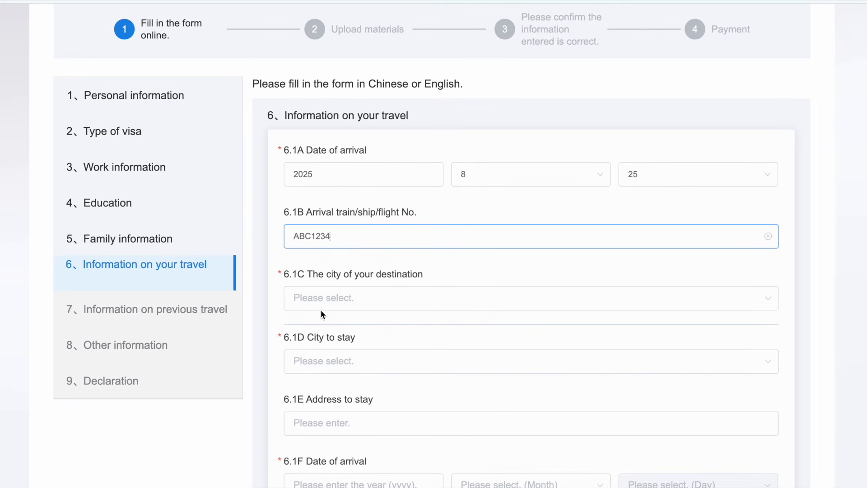
{"action": "left_click", "coordinate": [324, 299]}
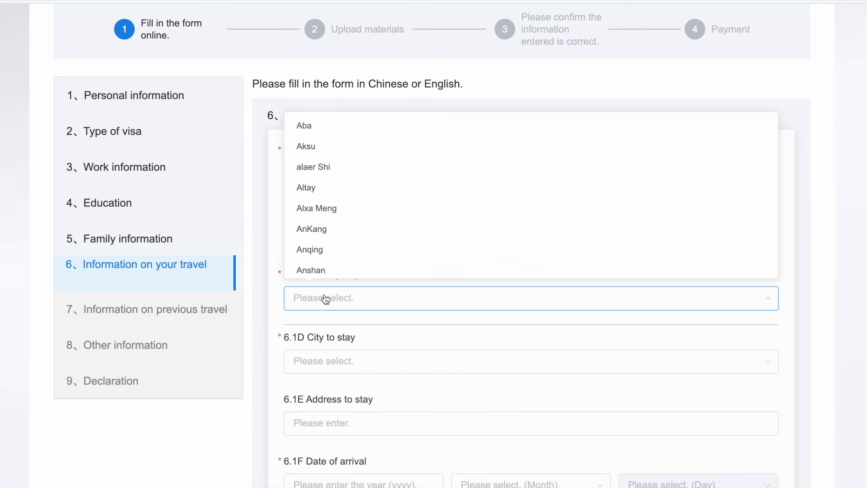
{"action": "scroll", "coordinate": [320, 257], "scroll_direction": "down", "scroll_amount": 4}
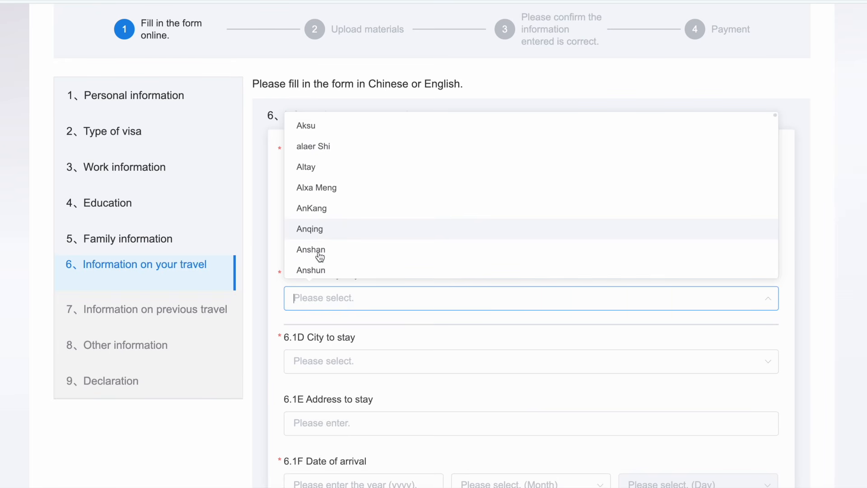
{"action": "scroll", "coordinate": [320, 256], "scroll_direction": "down", "scroll_amount": 6}
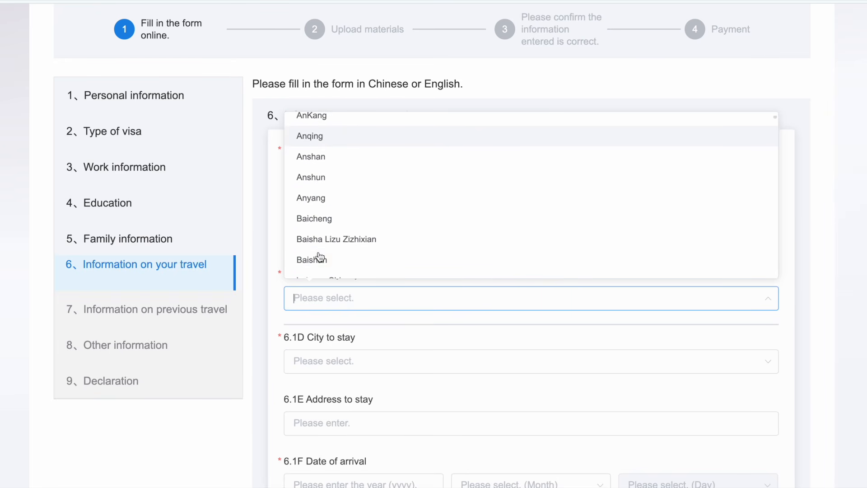
{"action": "scroll", "coordinate": [320, 256], "scroll_direction": "down", "scroll_amount": 20}
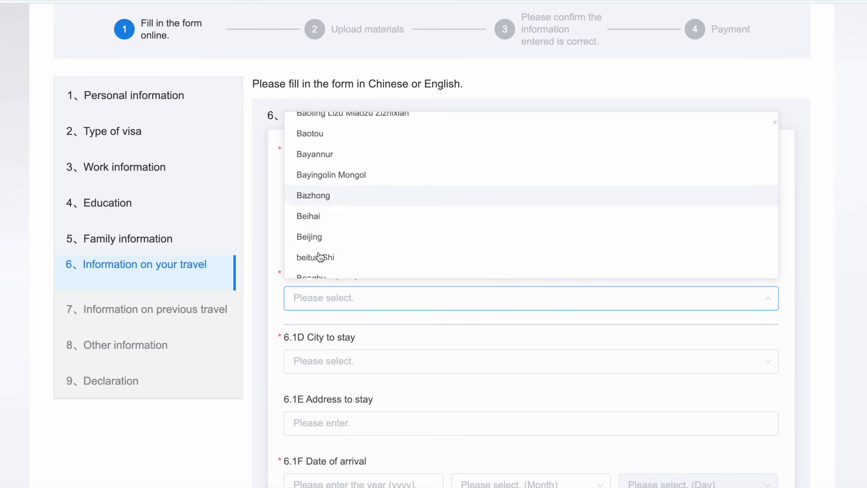
{"action": "scroll", "coordinate": [314, 221], "scroll_direction": "down", "scroll_amount": 6}
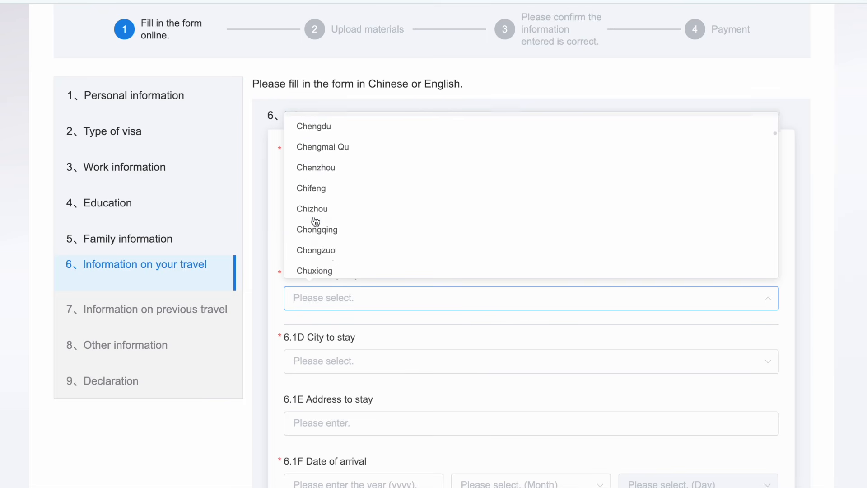
{"action": "left_click", "coordinate": [315, 220]}
{"action": "scroll", "coordinate": [331, 316], "scroll_direction": "down", "scroll_amount": 2}
{"action": "left_click", "coordinate": [331, 316]}
{"action": "scroll", "coordinate": [316, 256], "scroll_direction": "down", "scroll_amount": 2}
{"action": "scroll", "coordinate": [316, 256], "scroll_direction": "down", "scroll_amount": 4}
{"action": "left_click", "coordinate": [316, 252]}
{"action": "scroll", "coordinate": [315, 343], "scroll_direction": "down", "scroll_amount": 2}
Step: Set the 6.1D city to stay to Chongqing with district Nan'an Qu
{"action": "left_click", "coordinate": [341, 280]}
{"action": "scroll", "coordinate": [329, 412], "scroll_direction": "down", "scroll_amount": 20}
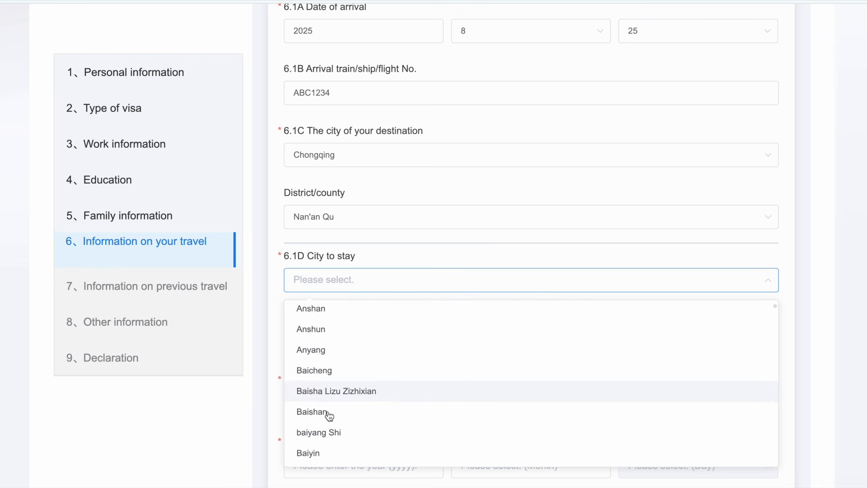
{"action": "left_click", "coordinate": [317, 448]}
{"action": "left_click", "coordinate": [292, 342]}
{"action": "scroll", "coordinate": [317, 271], "scroll_direction": "down", "scroll_amount": 3}
{"action": "left_click", "coordinate": [322, 291]}
{"action": "scroll", "coordinate": [323, 292], "scroll_direction": "down", "scroll_amount": 2}
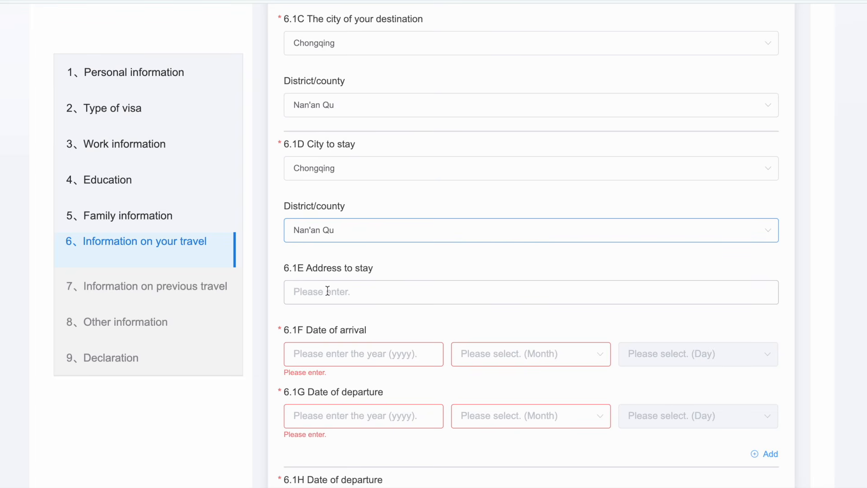
Step: Set the 6.1F stay arrival date to 2025/8/25
{"action": "left_click", "coordinate": [326, 358]}
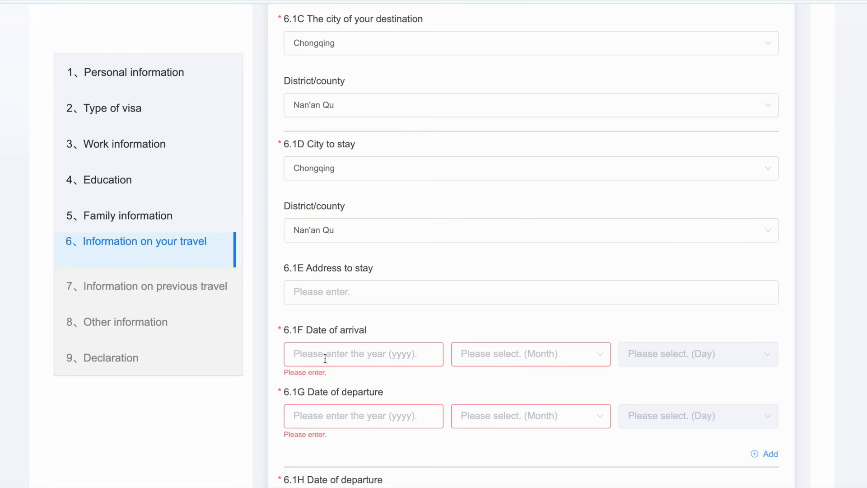
{"action": "type", "text": "2025"}
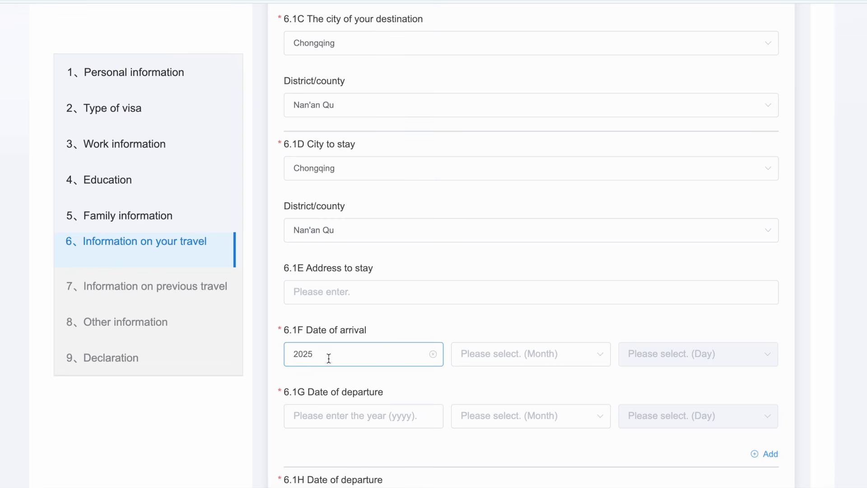
{"action": "left_click", "coordinate": [567, 359]}
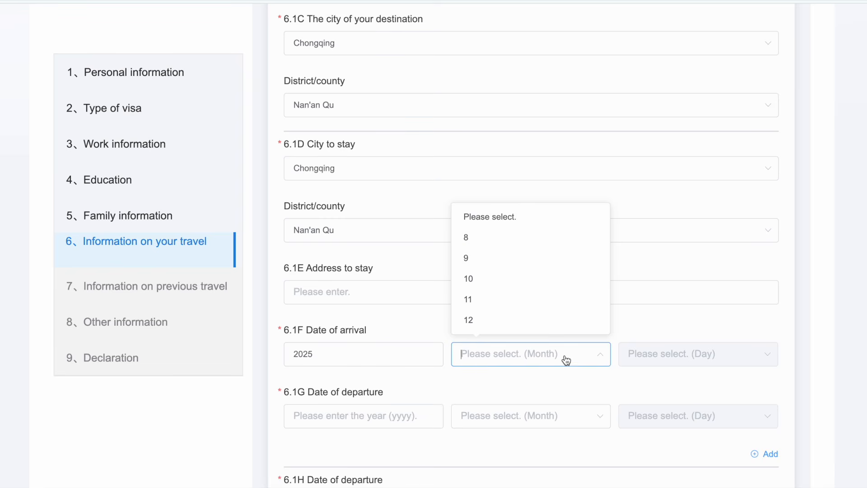
{"action": "left_click", "coordinate": [466, 242]}
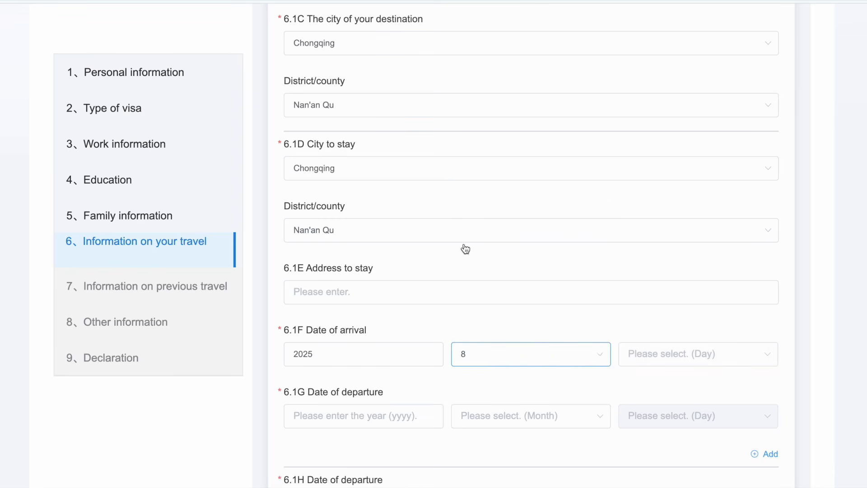
{"action": "left_click", "coordinate": [638, 366]}
{"action": "left_click", "coordinate": [635, 206]}
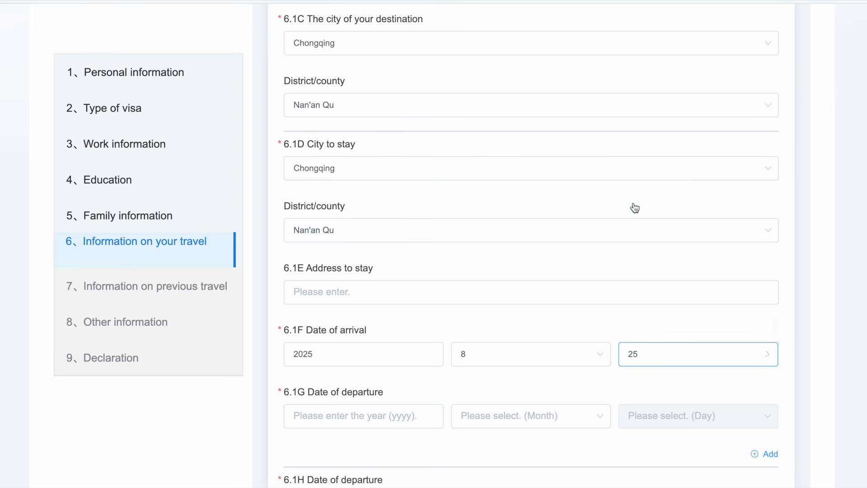
{"action": "scroll", "coordinate": [362, 360], "scroll_direction": "down", "scroll_amount": 1}
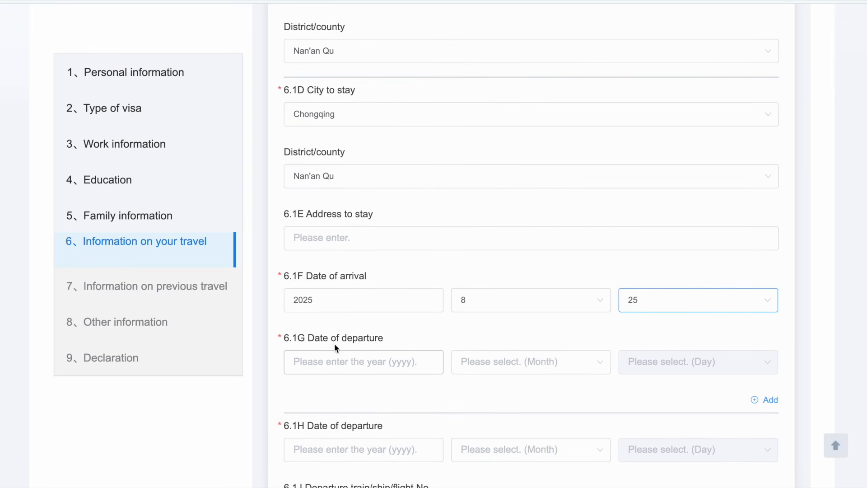
Step: Set the 6.1G departure date to 2028/6/30
{"action": "left_click_drag", "start_coordinate": [308, 338], "coordinate": [388, 339]}
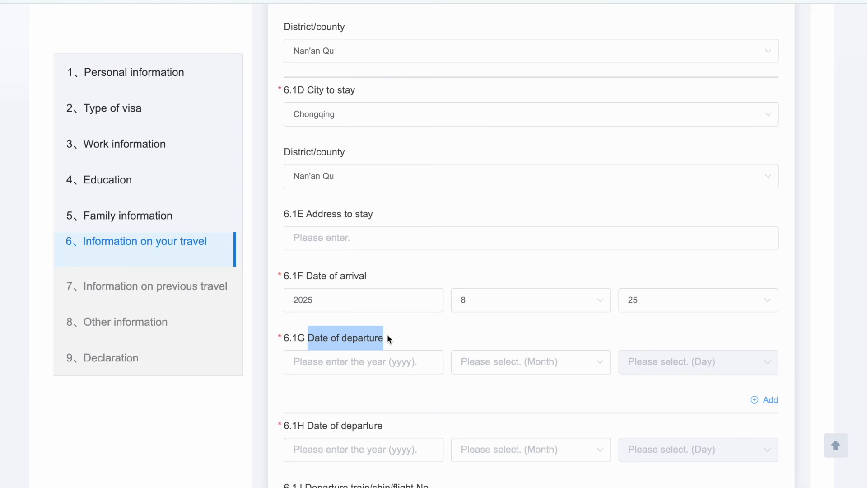
{"action": "left_click", "coordinate": [353, 364]}
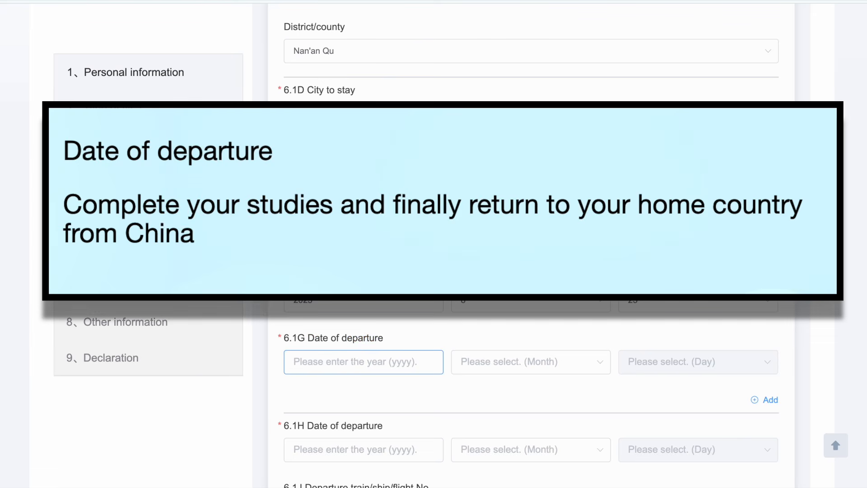
{"action": "type", "text": "2028"}
{"action": "left_click", "coordinate": [470, 371]}
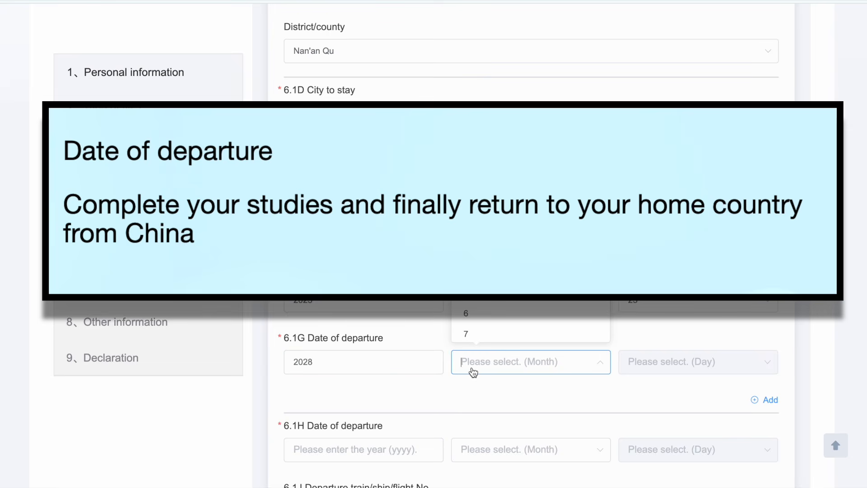
{"action": "left_click", "coordinate": [469, 300]}
{"action": "left_click", "coordinate": [650, 366]}
{"action": "scroll", "coordinate": [649, 326], "scroll_direction": "down", "scroll_amount": 10}
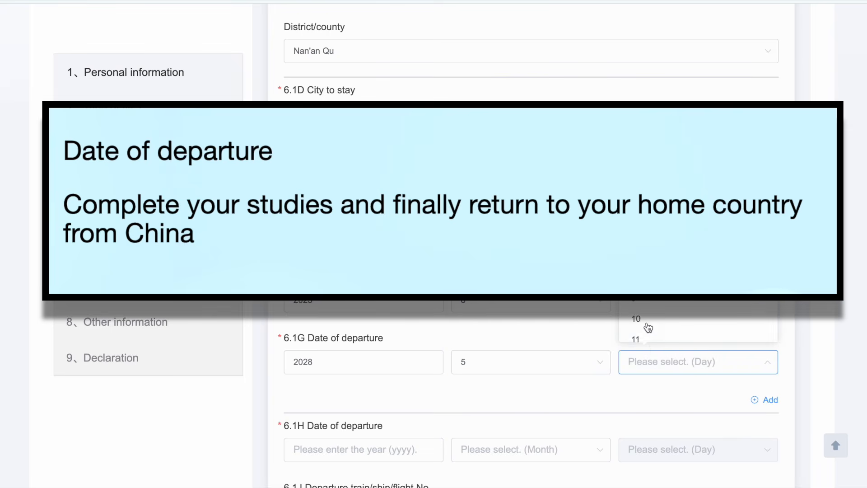
{"action": "left_click", "coordinate": [642, 307]}
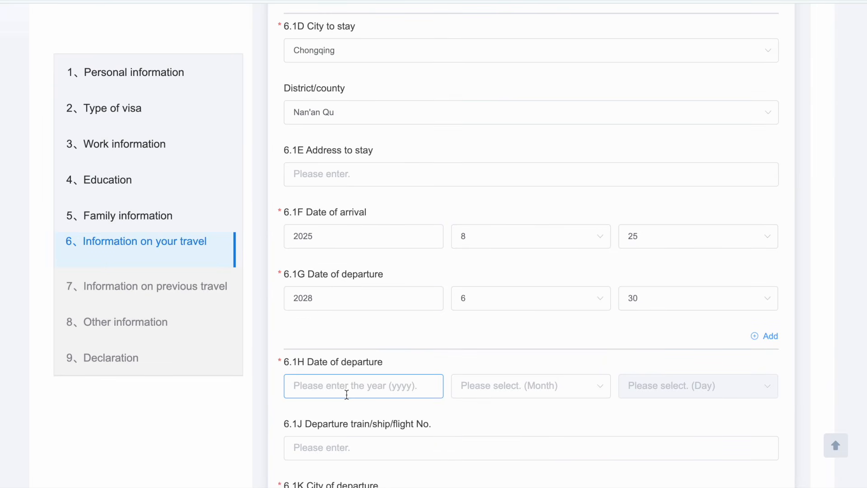
Step: Set the 6.1H departure date to 2028/6/30
{"action": "type", "text": "2028"}
{"action": "left_click", "coordinate": [546, 388]}
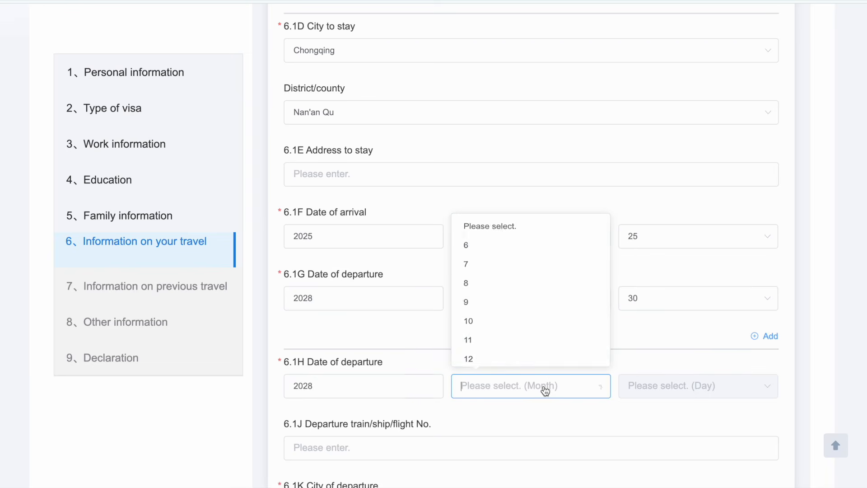
{"action": "left_click", "coordinate": [480, 235]}
{"action": "left_click", "coordinate": [668, 389]}
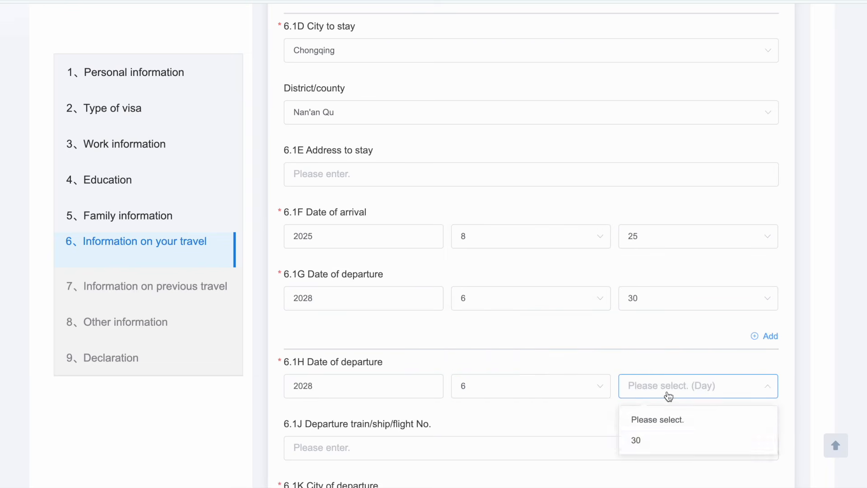
{"action": "left_click", "coordinate": [645, 444]}
{"action": "scroll", "coordinate": [647, 446], "scroll_direction": "down", "scroll_amount": 1}
{"action": "scroll", "coordinate": [647, 446], "scroll_direction": "down", "scroll_amount": 1}
{"action": "left_click", "coordinate": [375, 375]}
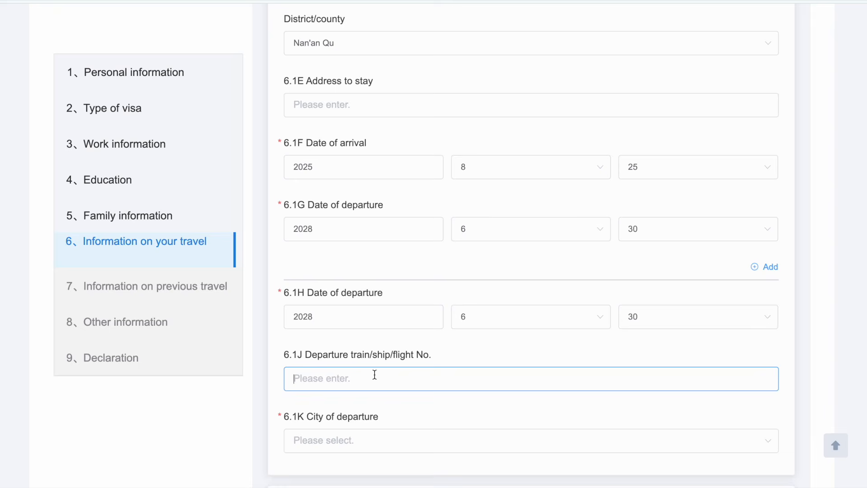
Step: Enter AB1234 as the 6.1J departure flight and set the 6.1K departure city to Chongqing, Nan'an Qu
{"action": "type", "text": "AB1234"}
{"action": "scroll", "coordinate": [530, 244], "scroll_direction": "down", "scroll_amount": 2}
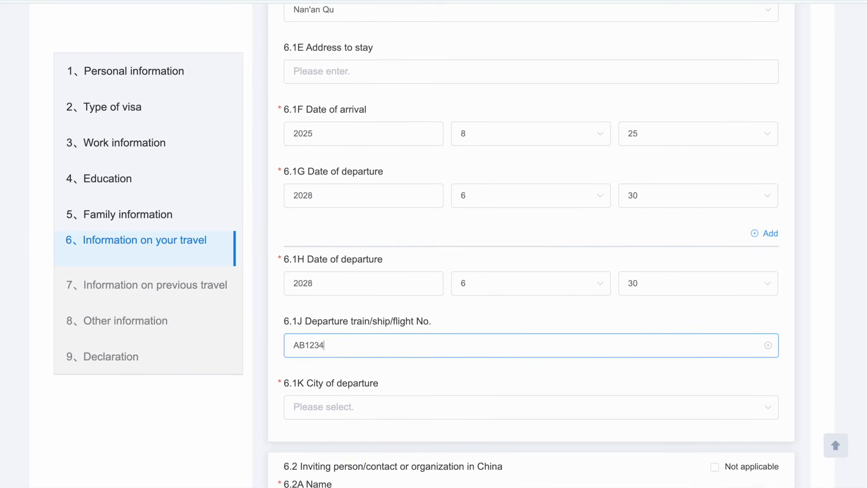
{"action": "scroll", "coordinate": [393, 382], "scroll_direction": "down", "scroll_amount": 1}
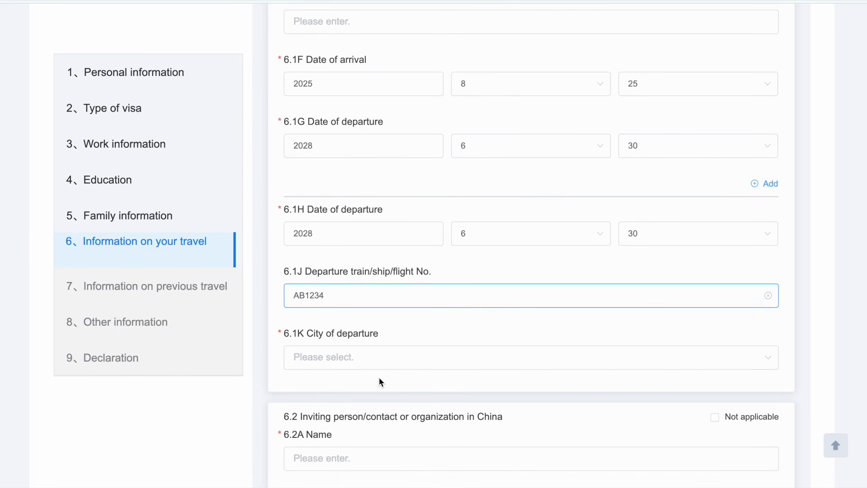
{"action": "left_click", "coordinate": [365, 357]}
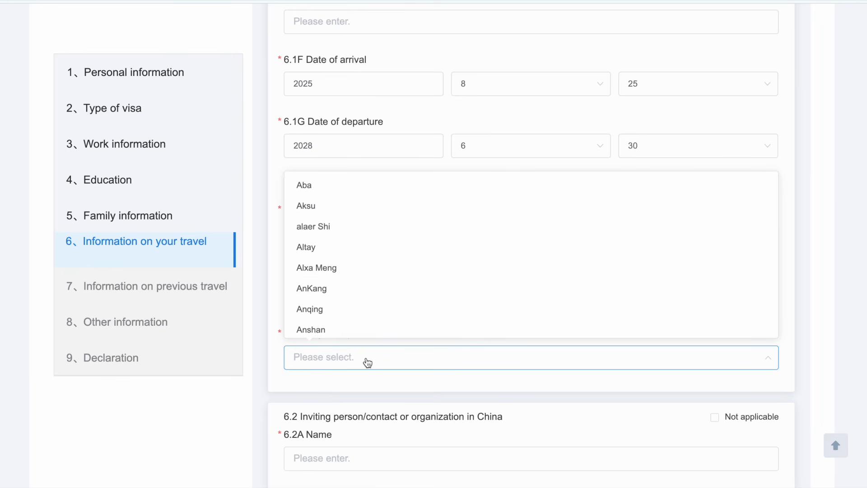
{"action": "scroll", "coordinate": [334, 273], "scroll_direction": "down", "scroll_amount": 20}
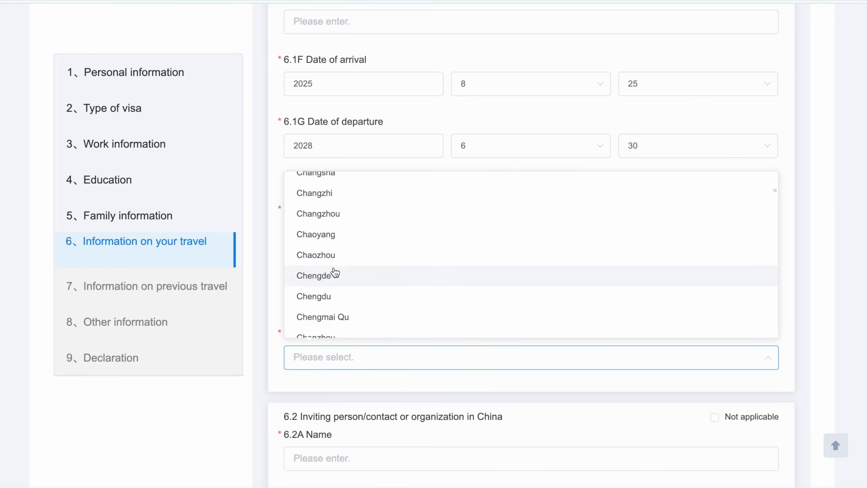
{"action": "left_click", "coordinate": [332, 279]}
{"action": "left_click", "coordinate": [320, 384]}
{"action": "scroll", "coordinate": [286, 300], "scroll_direction": "down", "scroll_amount": 3}
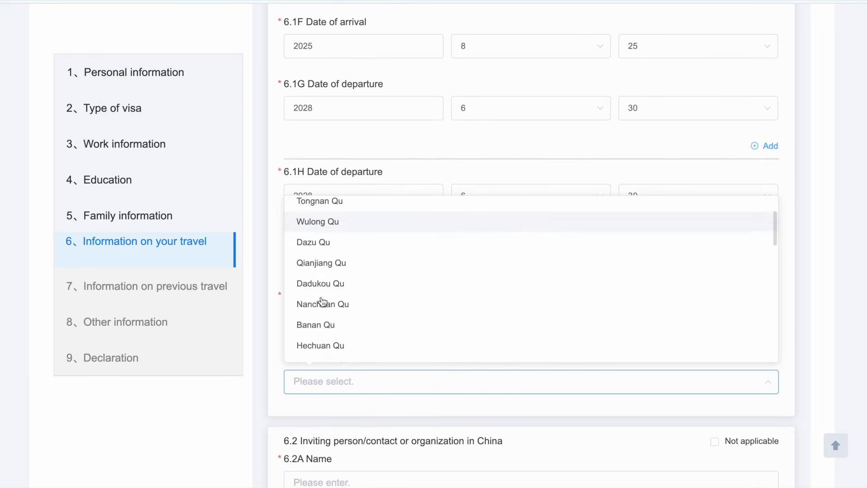
{"action": "left_click", "coordinate": [318, 314]}
{"action": "scroll", "coordinate": [324, 316], "scroll_direction": "down", "scroll_amount": 3}
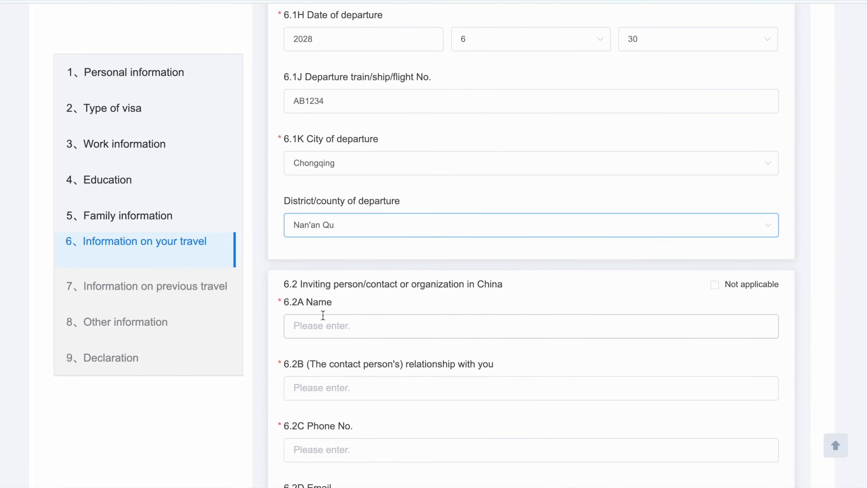
Step: Enter 'Chongqing university of posts and telecommunications' with the contact's relationship and phone number in 6.2A
{"action": "left_click", "coordinate": [320, 327]}
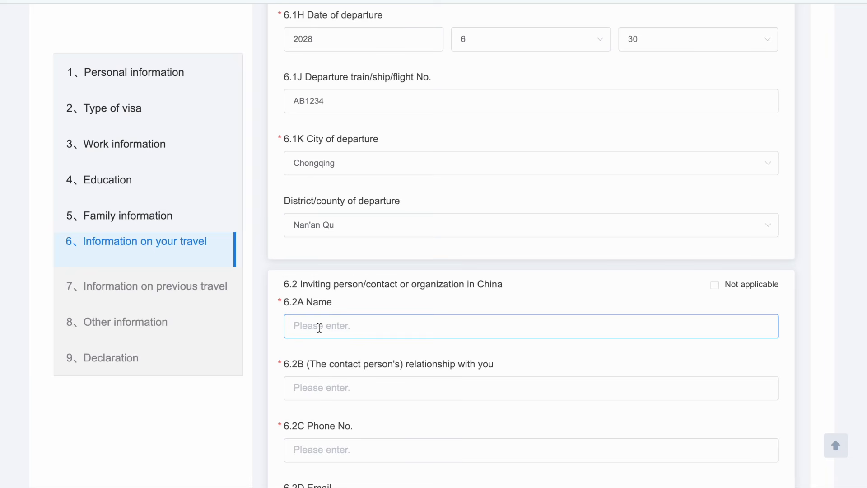
{"action": "type", "text": "Chongqing university of posts and telecommunicatiob"}
{"action": "key", "text": "BackSpace"}
{"action": "type", "text": "ns"}
{"action": "scroll", "coordinate": [314, 346], "scroll_direction": "down", "scroll_amount": 1}
{"action": "left_click", "coordinate": [314, 346]}
{"action": "type", "text": "li"}
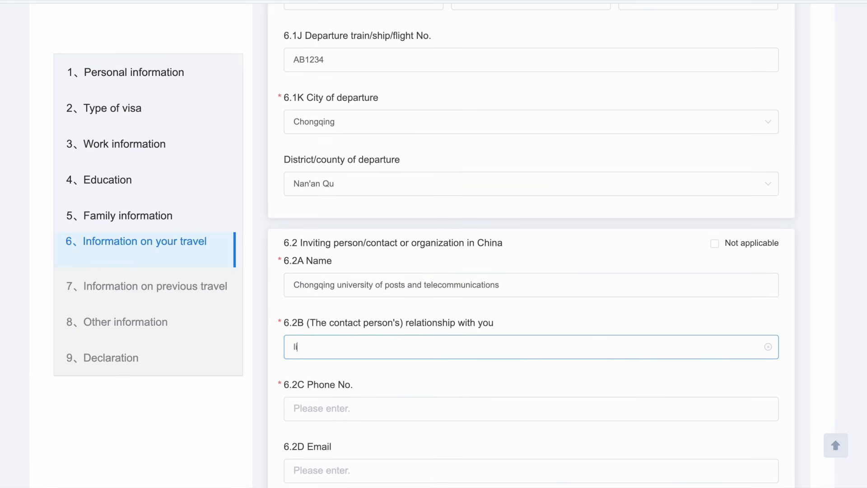
{"action": "type", "text": " laoshi"}
{"action": "scroll", "coordinate": [307, 346], "scroll_direction": "down", "scroll_amount": 2}
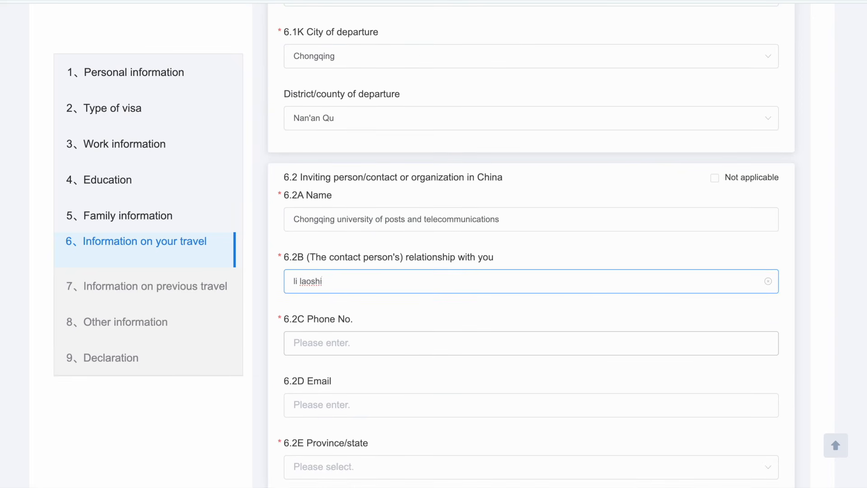
{"action": "left_click", "coordinate": [306, 345]}
{"action": "type", "text": "12345678"}
Step: Set the inviting address to ChongQing province and Nan'an Qu district
{"action": "scroll", "coordinate": [531, 248], "scroll_direction": "down", "scroll_amount": 2}
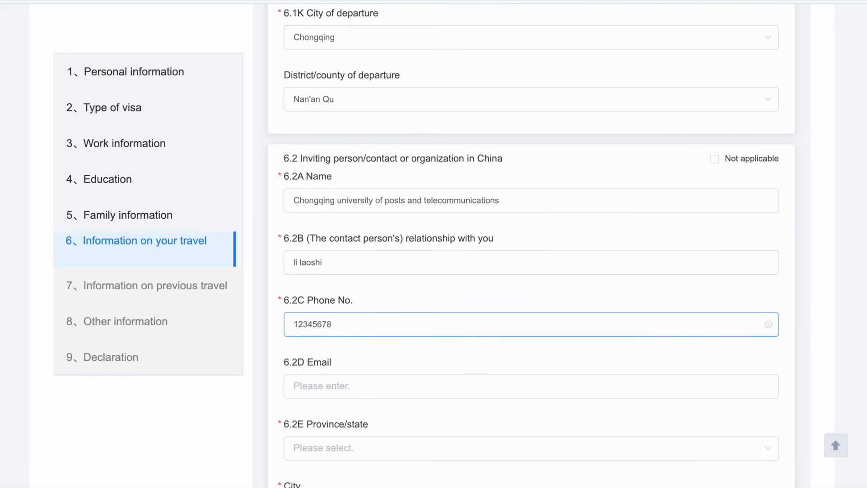
{"action": "scroll", "coordinate": [306, 345], "scroll_direction": "down", "scroll_amount": 1}
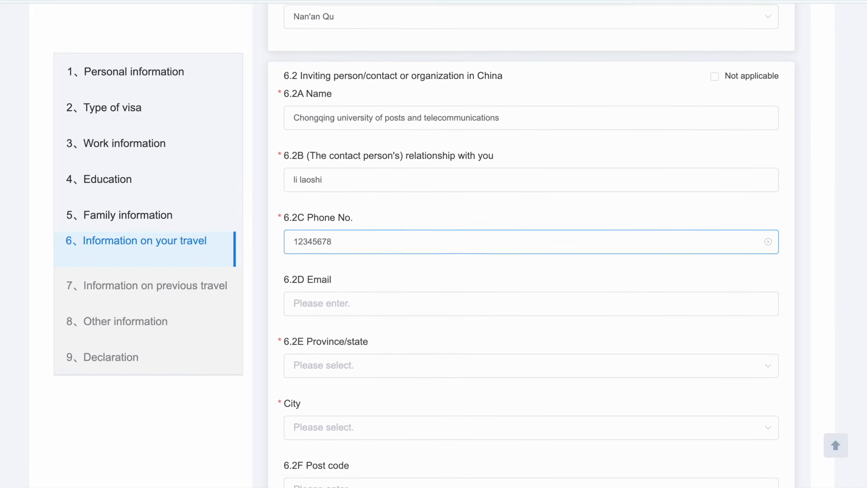
{"action": "scroll", "coordinate": [326, 329], "scroll_direction": "down", "scroll_amount": 1}
{"action": "left_click", "coordinate": [326, 329]}
{"action": "scroll", "coordinate": [315, 278], "scroll_direction": "down", "scroll_amount": 12}
{"action": "scroll", "coordinate": [315, 277], "scroll_direction": "up", "scroll_amount": 6}
{"action": "scroll", "coordinate": [305, 181], "scroll_direction": "up", "scroll_amount": 3}
{"action": "scroll", "coordinate": [306, 277], "scroll_direction": "down", "scroll_amount": 5}
{"action": "left_click", "coordinate": [312, 282]}
{"action": "scroll", "coordinate": [316, 323], "scroll_direction": "down", "scroll_amount": 2}
{"action": "left_click", "coordinate": [325, 393]}
{"action": "scroll", "coordinate": [317, 289], "scroll_direction": "down", "scroll_amount": 10}
{"action": "scroll", "coordinate": [314, 285], "scroll_direction": "up", "scroll_amount": 1}
{"action": "scroll", "coordinate": [314, 285], "scroll_direction": "up", "scroll_amount": 6}
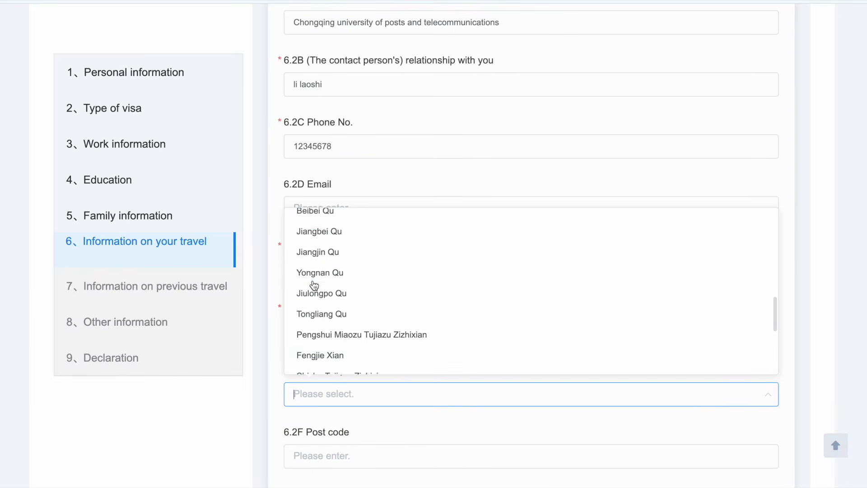
{"action": "scroll", "coordinate": [314, 284], "scroll_direction": "up", "scroll_amount": 2}
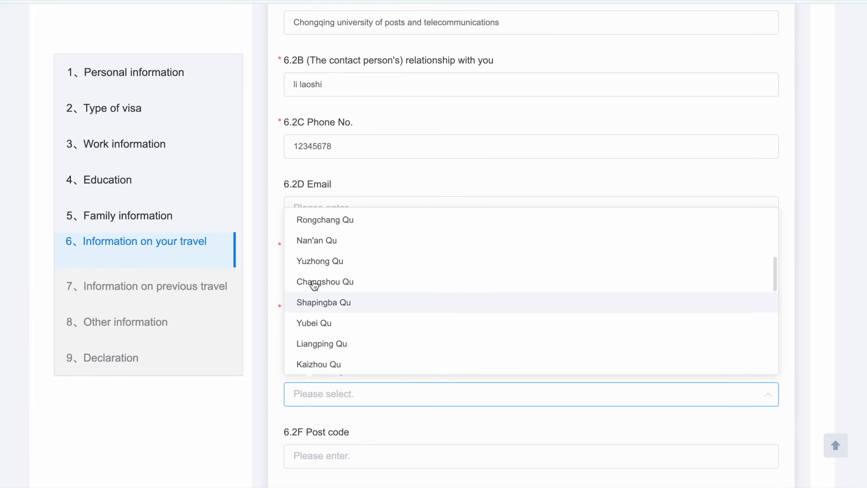
{"action": "left_click", "coordinate": [314, 244]}
Step: Fill in the inviting address's post code
{"action": "scroll", "coordinate": [305, 406], "scroll_direction": "down", "scroll_amount": 2}
{"action": "left_click", "coordinate": [305, 374]}
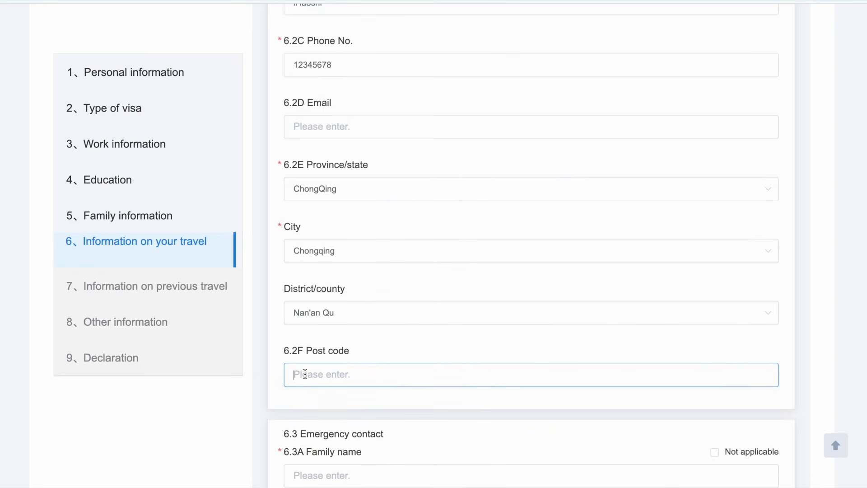
{"action": "type", "text": "12345"}
{"action": "scroll", "coordinate": [532, 243], "scroll_direction": "down", "scroll_amount": 2}
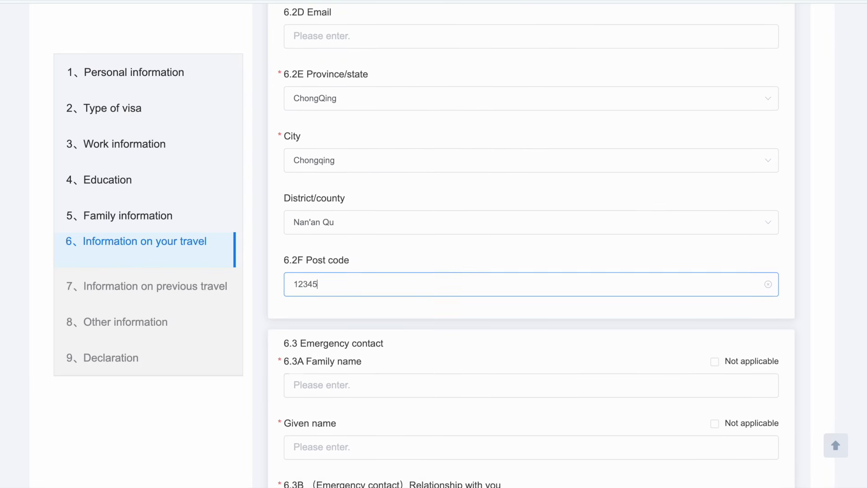
{"action": "scroll", "coordinate": [531, 243], "scroll_direction": "down", "scroll_amount": 2}
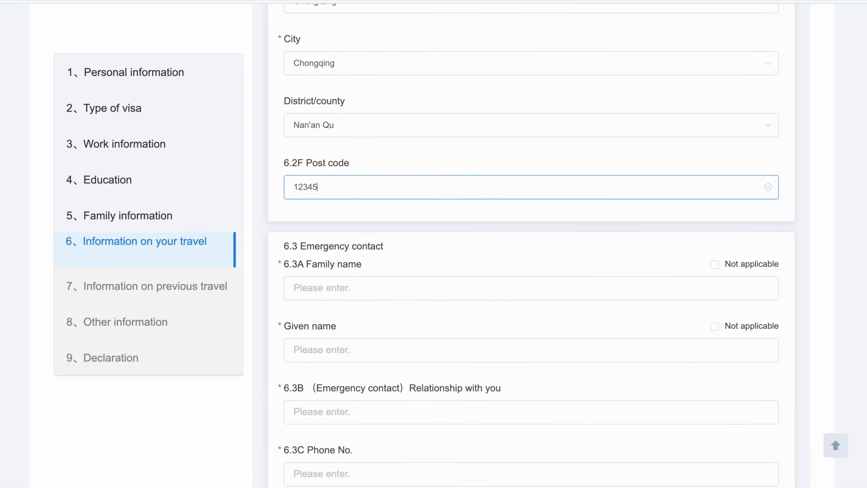
Step: Enter the 6.3A emergency contact's family and given name, relationship 'teacher' and phone number
{"action": "left_click", "coordinate": [320, 284]}
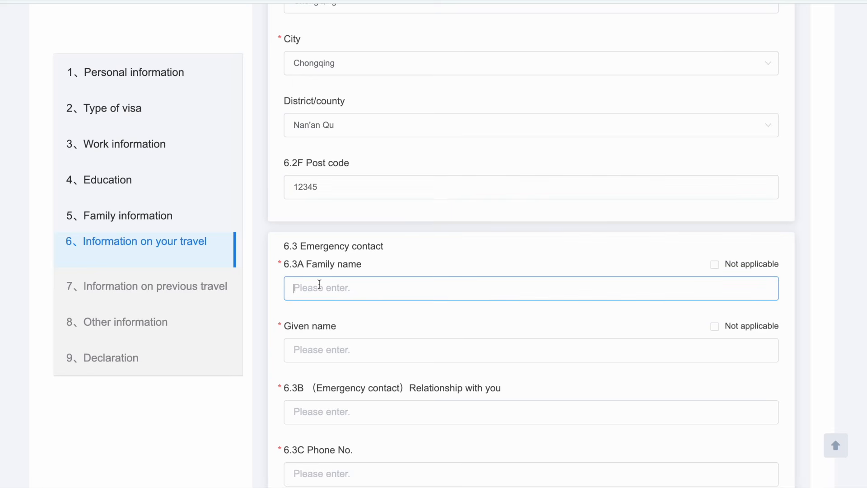
{"action": "type", "text": "li"}
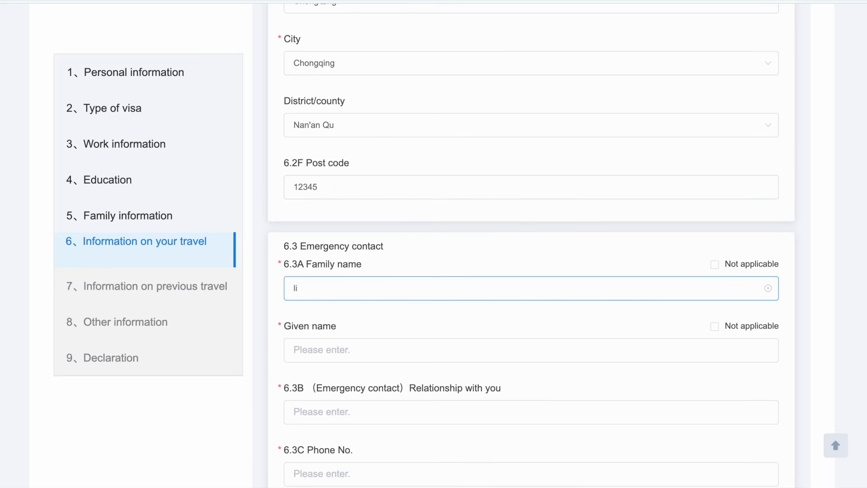
{"action": "left_click", "coordinate": [306, 348]}
{"action": "type", "text": "laoshi"}
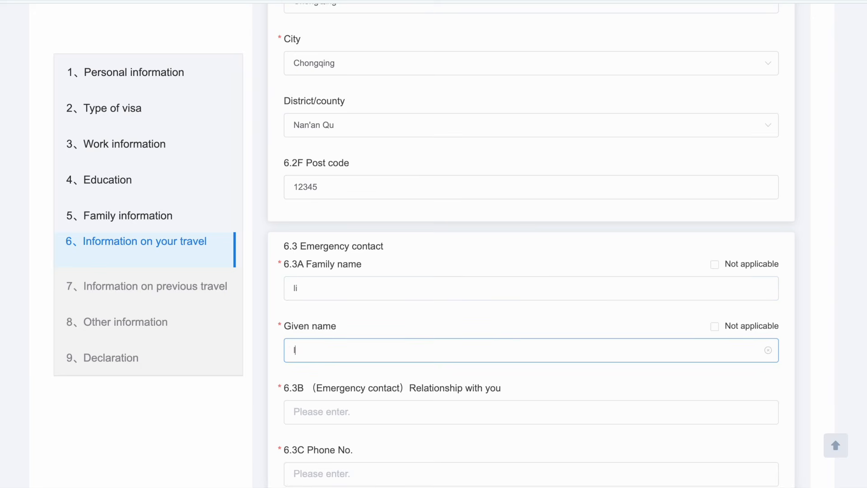
{"action": "scroll", "coordinate": [306, 347], "scroll_direction": "down", "scroll_amount": 1}
{"action": "scroll", "coordinate": [366, 384], "scroll_direction": "down", "scroll_amount": 1}
{"action": "left_click", "coordinate": [310, 364]}
{"action": "type", "text": "teacher"}
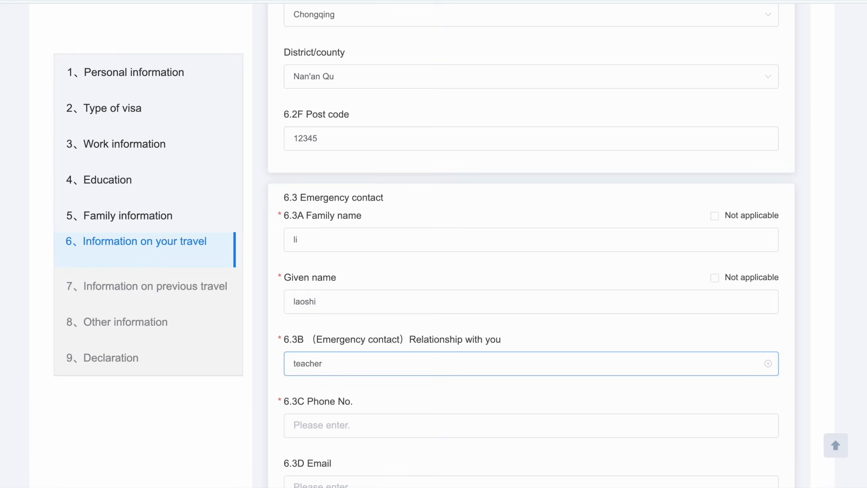
{"action": "scroll", "coordinate": [292, 366], "scroll_direction": "down", "scroll_amount": 3}
{"action": "left_click", "coordinate": [292, 360]}
{"action": "type", "text": "1234567"}
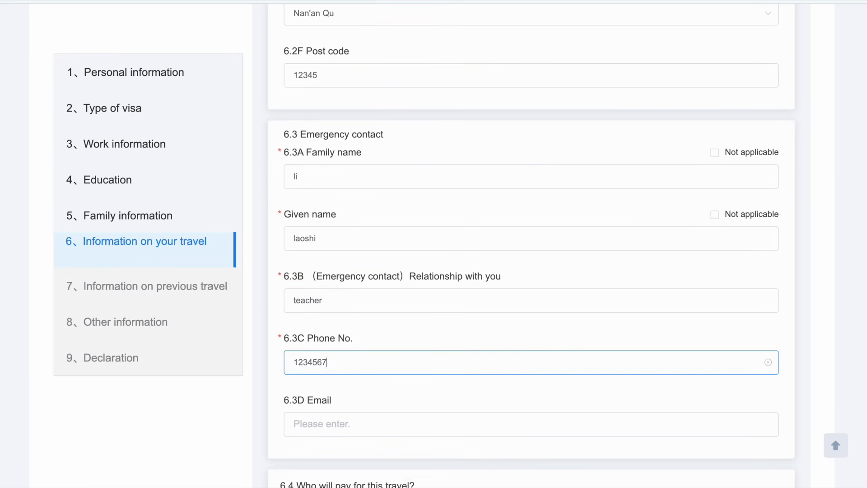
{"action": "scroll", "coordinate": [292, 360], "scroll_direction": "down", "scroll_amount": 7}
{"action": "scroll", "coordinate": [333, 355], "scroll_direction": "down", "scroll_amount": 4}
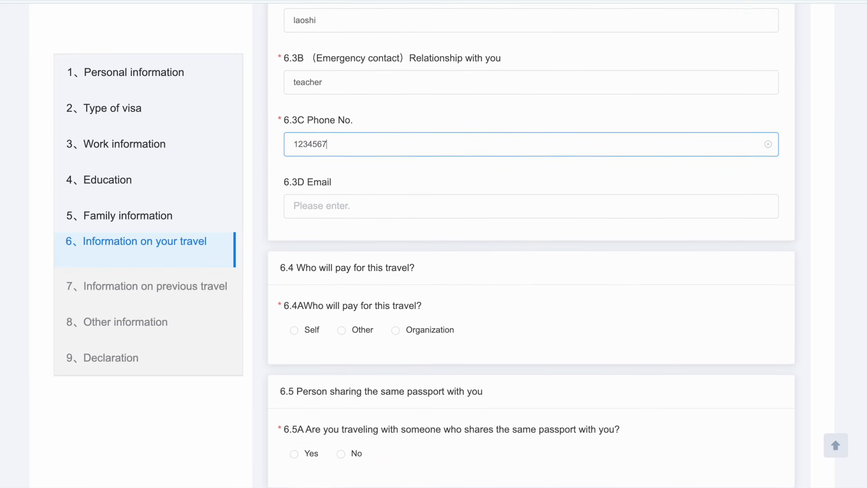
Step: Choose Self as the 6.4A payer and answer No to 6.5A
{"action": "left_click_drag", "start_coordinate": [297, 230], "coordinate": [416, 232]}
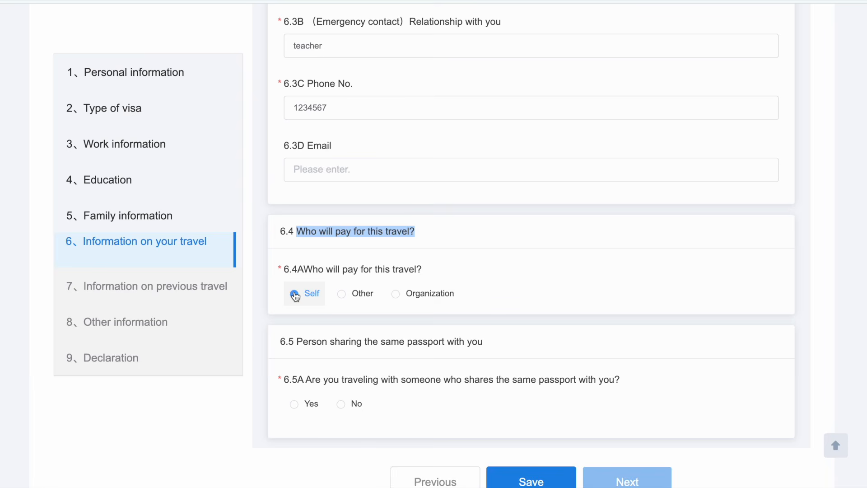
{"action": "left_click", "coordinate": [397, 295]}
{"action": "scroll", "coordinate": [395, 292], "scroll_direction": "down", "scroll_amount": 3}
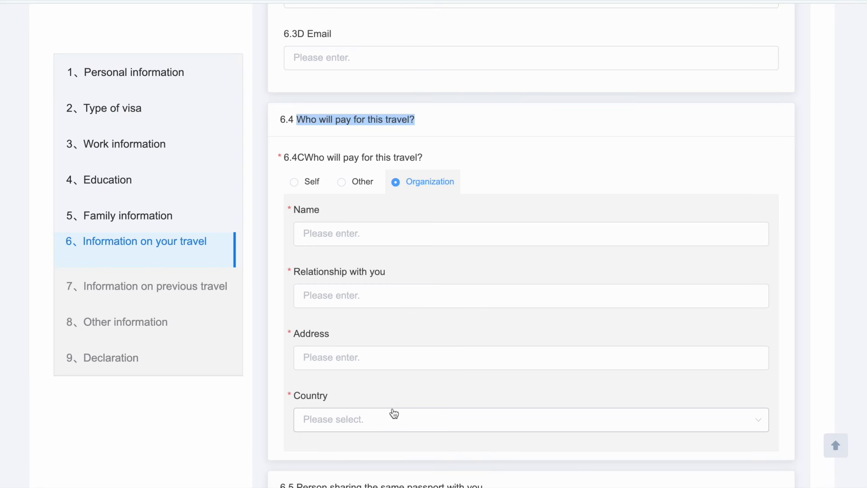
{"action": "left_click", "coordinate": [294, 183]}
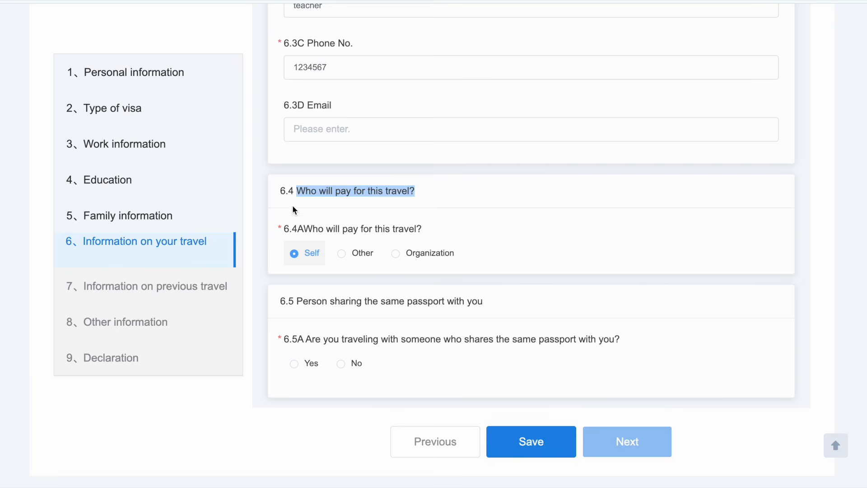
{"action": "left_click", "coordinate": [272, 283]}
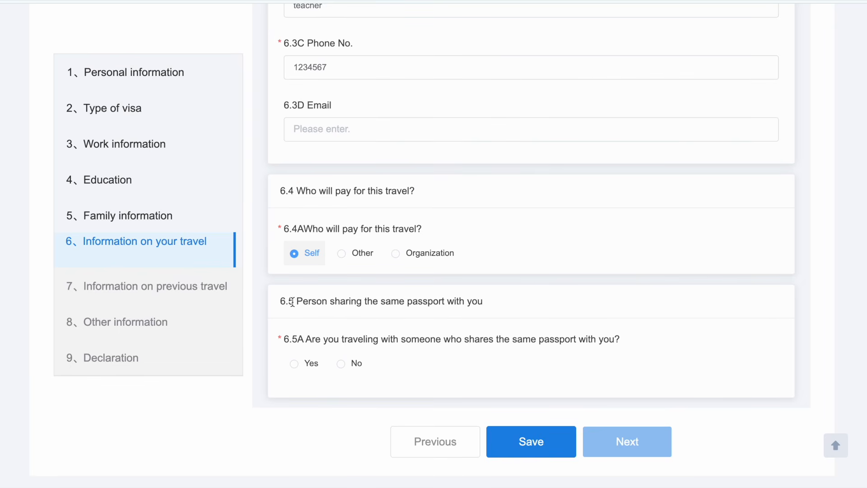
{"action": "left_click_drag", "start_coordinate": [296, 301], "coordinate": [499, 304]}
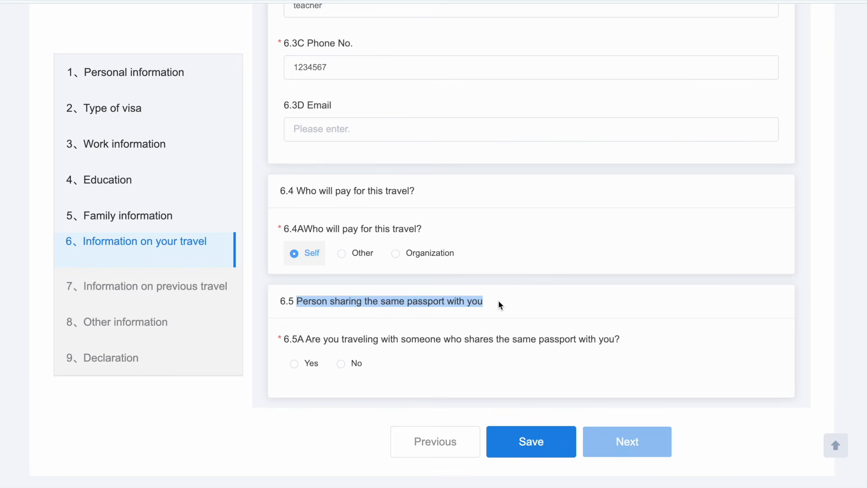
{"action": "left_click_drag", "start_coordinate": [306, 339], "coordinate": [600, 343]}
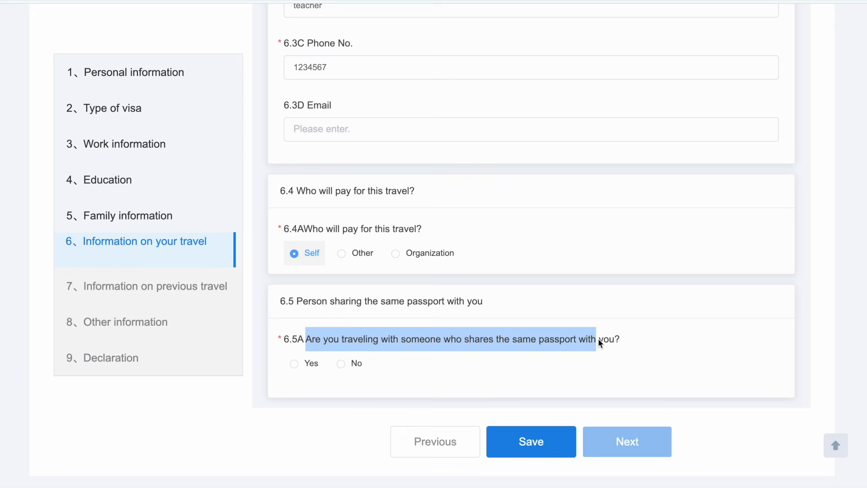
{"action": "left_click", "coordinate": [342, 365]}
Step: Go to Previous travel and answer No to 7.1A and 7.2A
{"action": "left_click", "coordinate": [637, 443]}
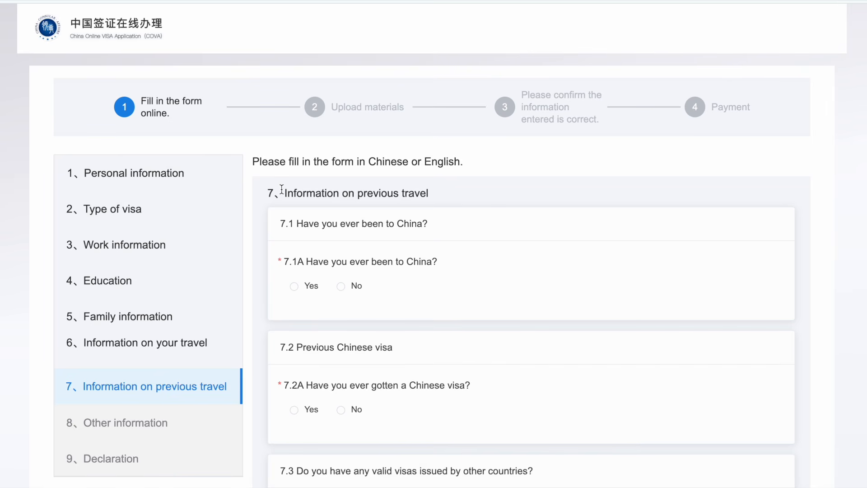
{"action": "left_click_drag", "start_coordinate": [281, 189], "coordinate": [418, 199]}
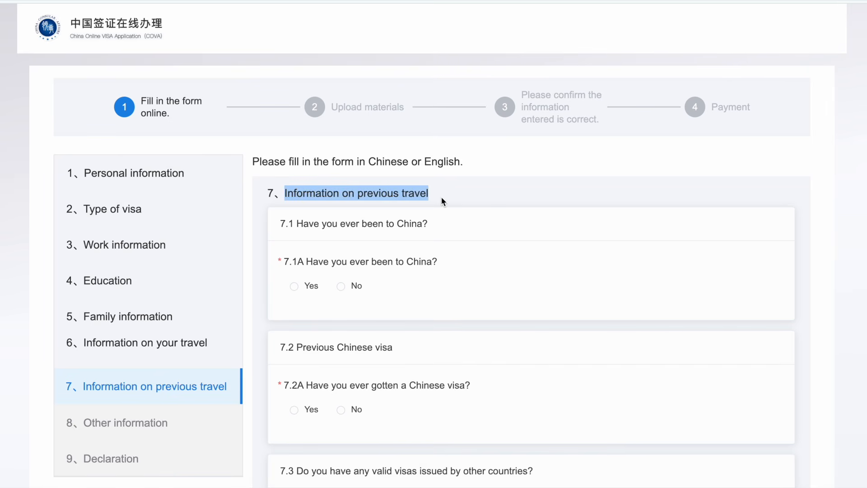
{"action": "scroll", "coordinate": [441, 197], "scroll_direction": "down", "scroll_amount": 2}
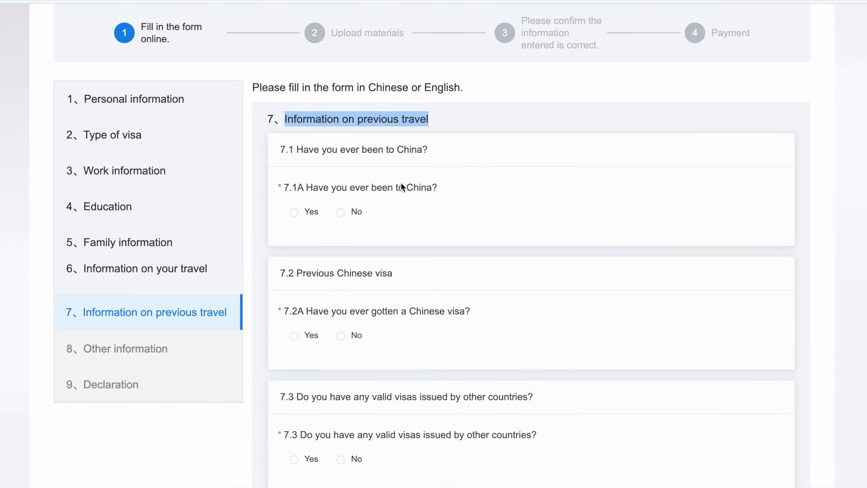
{"action": "left_click", "coordinate": [296, 217]}
{"action": "left_click", "coordinate": [347, 213]}
{"action": "scroll", "coordinate": [378, 269], "scroll_direction": "down", "scroll_amount": 2}
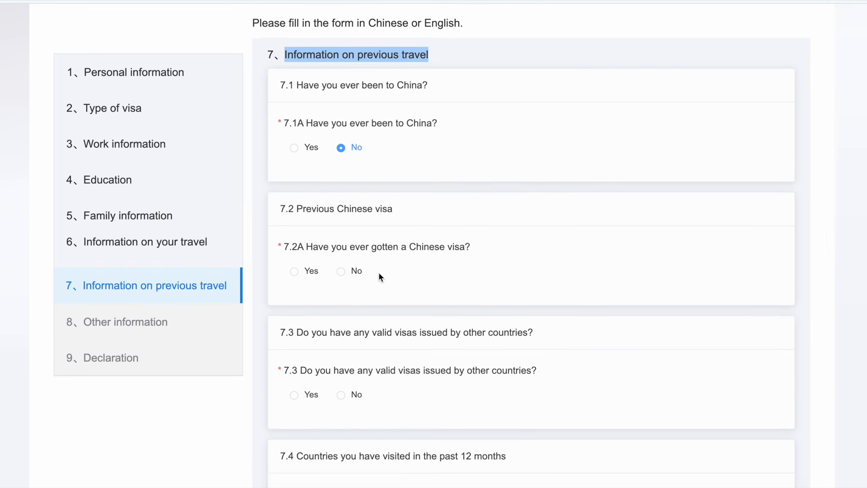
{"action": "left_click_drag", "start_coordinate": [307, 245], "coordinate": [461, 242]}
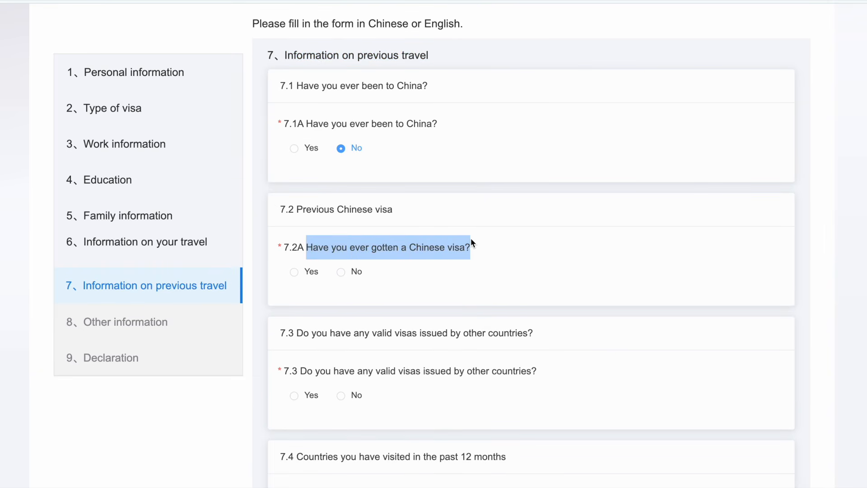
{"action": "left_click", "coordinate": [342, 273]}
Step: Answer No to 7.3, holding visas from other countries
{"action": "scroll", "coordinate": [343, 276], "scroll_direction": "down", "scroll_amount": 2}
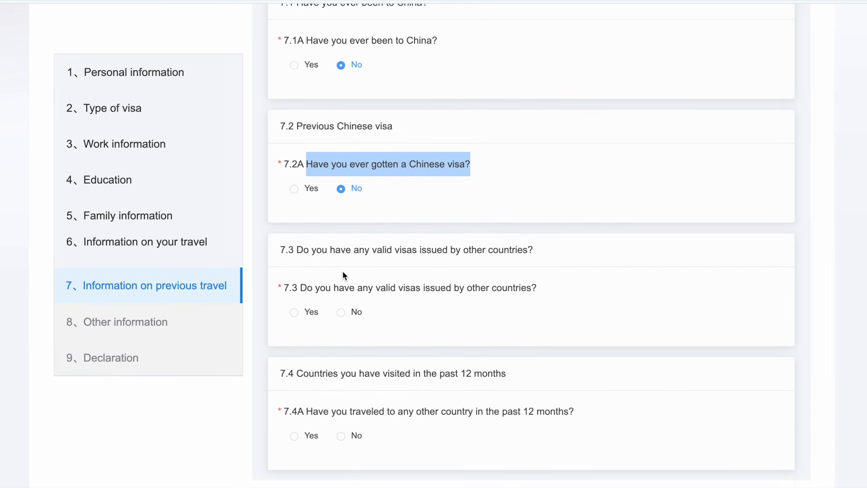
{"action": "left_click_drag", "start_coordinate": [296, 250], "coordinate": [531, 253]}
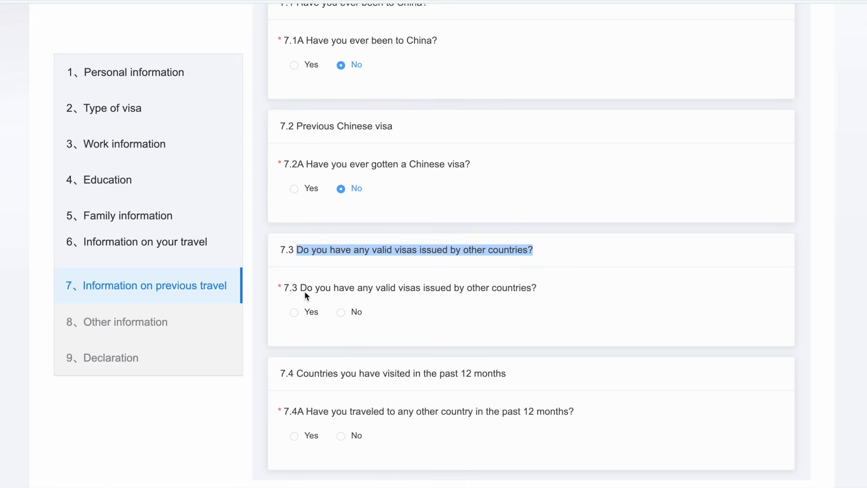
{"action": "left_click_drag", "start_coordinate": [301, 289], "coordinate": [529, 283]}
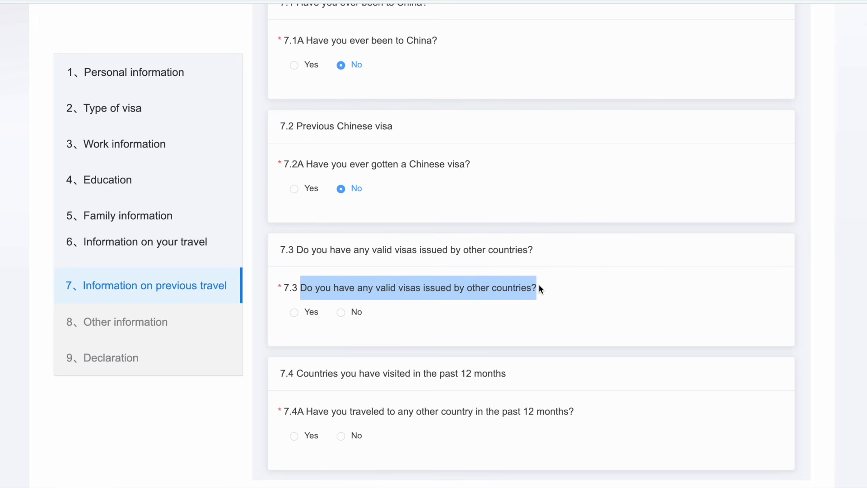
{"action": "left_click", "coordinate": [294, 313]}
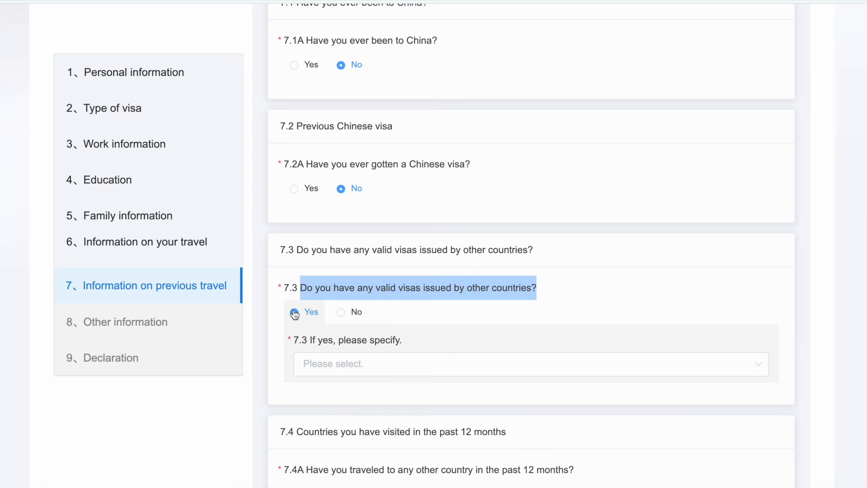
{"action": "left_click", "coordinate": [307, 364]}
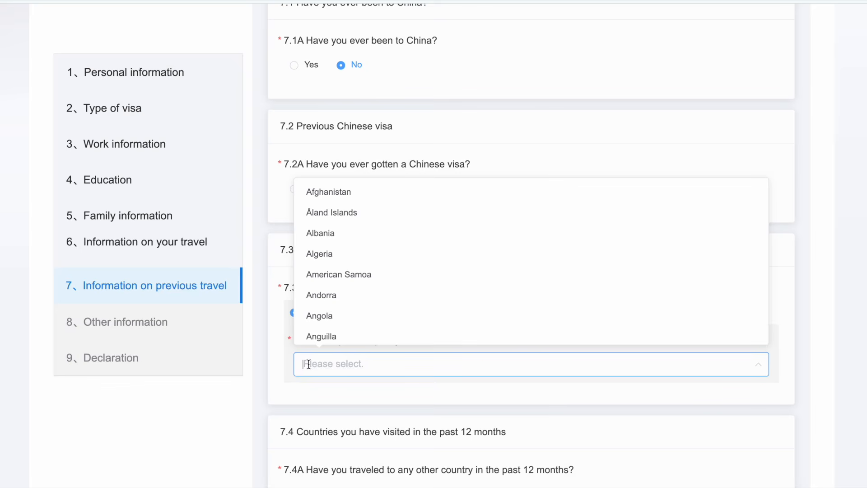
{"action": "left_click", "coordinate": [274, 331]}
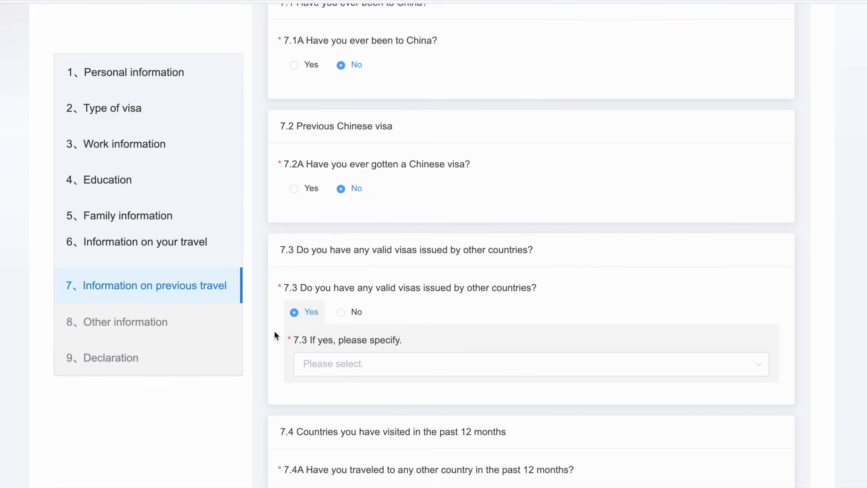
{"action": "left_click", "coordinate": [344, 320]}
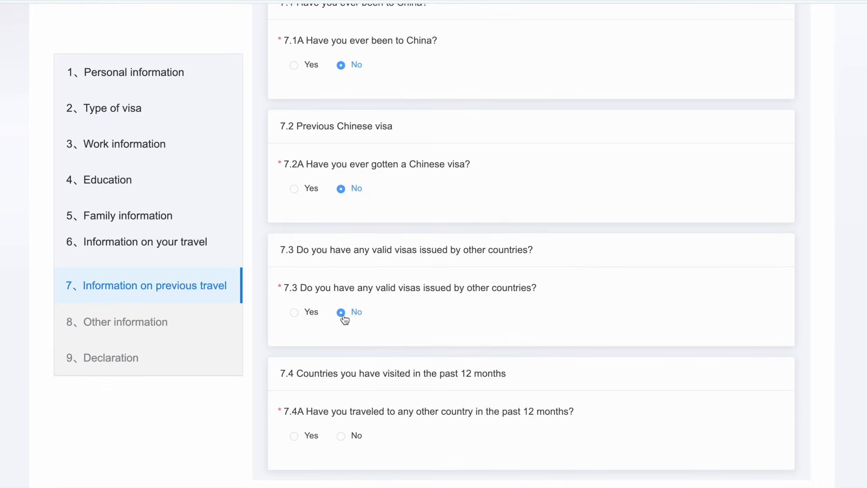
Step: Answer No to 7.4A travel in the past 12 months and continue to Other information
{"action": "scroll", "coordinate": [344, 320], "scroll_direction": "down", "scroll_amount": 2}
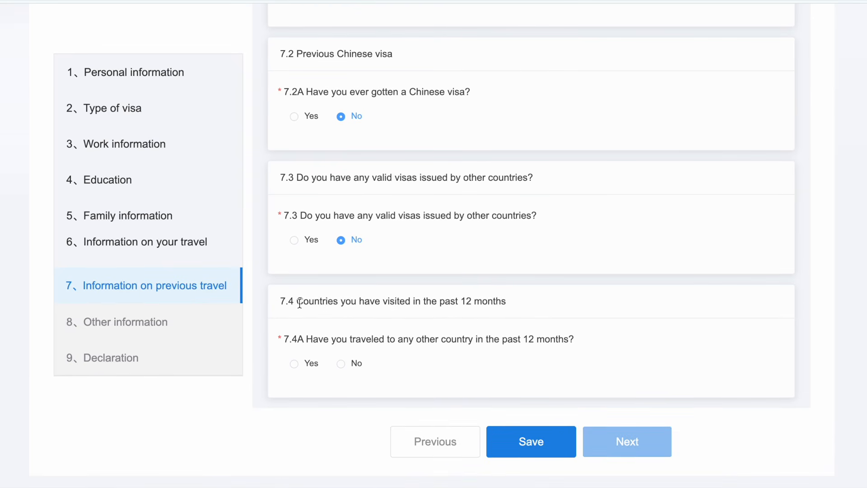
{"action": "left_click_drag", "start_coordinate": [297, 300], "coordinate": [514, 305]}
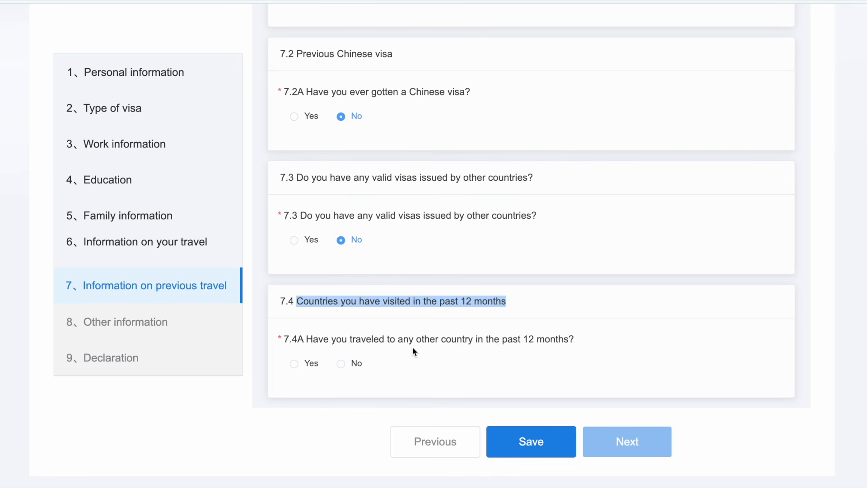
{"action": "left_click", "coordinate": [295, 364]}
{"action": "scroll", "coordinate": [297, 359], "scroll_direction": "down", "scroll_amount": 1}
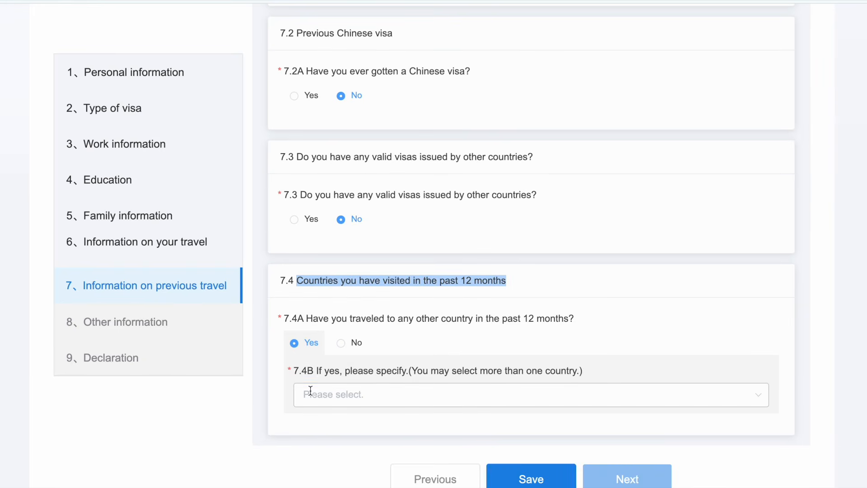
{"action": "left_click", "coordinate": [310, 389]}
{"action": "left_click", "coordinate": [278, 344]}
{"action": "left_click", "coordinate": [345, 344]}
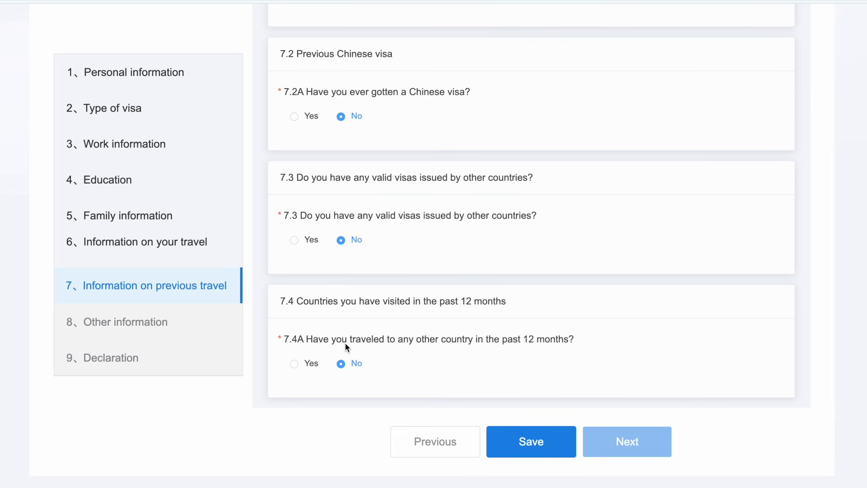
{"action": "left_click", "coordinate": [618, 443]}
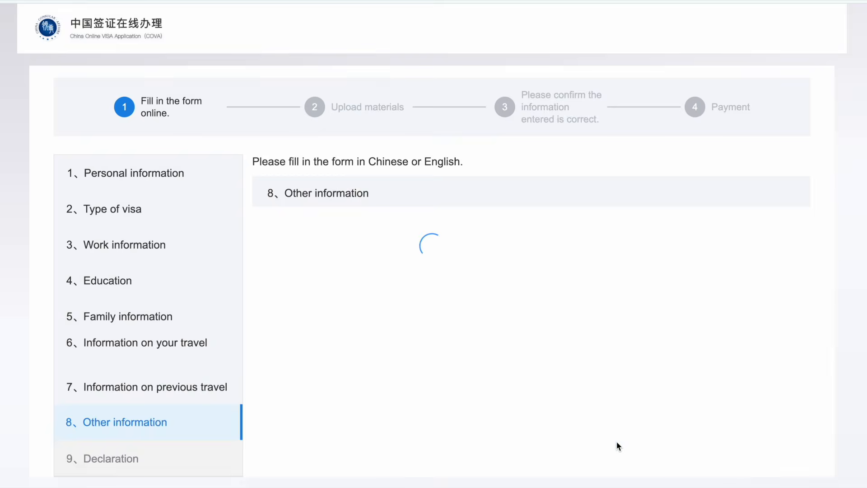
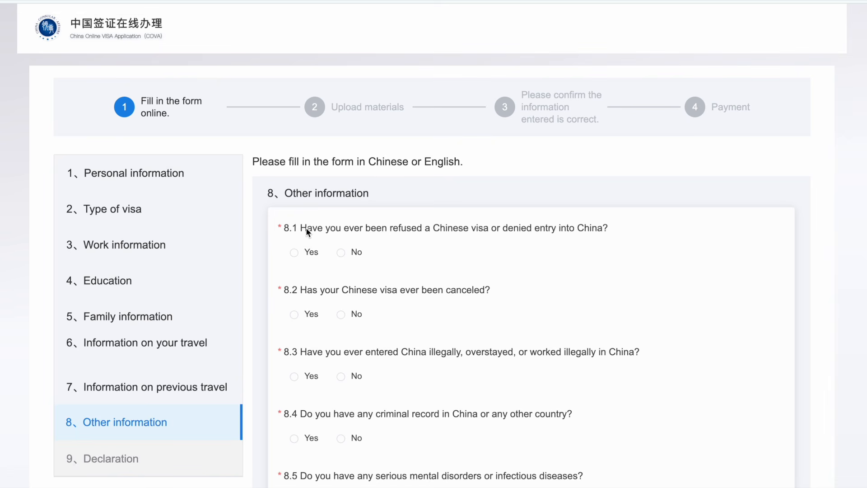
Step: Answer No to 8.1 visa refusal, 8.2 visa cancellation and 8.3 illegal entry or overstay
{"action": "left_click_drag", "start_coordinate": [301, 228], "coordinate": [472, 235]}
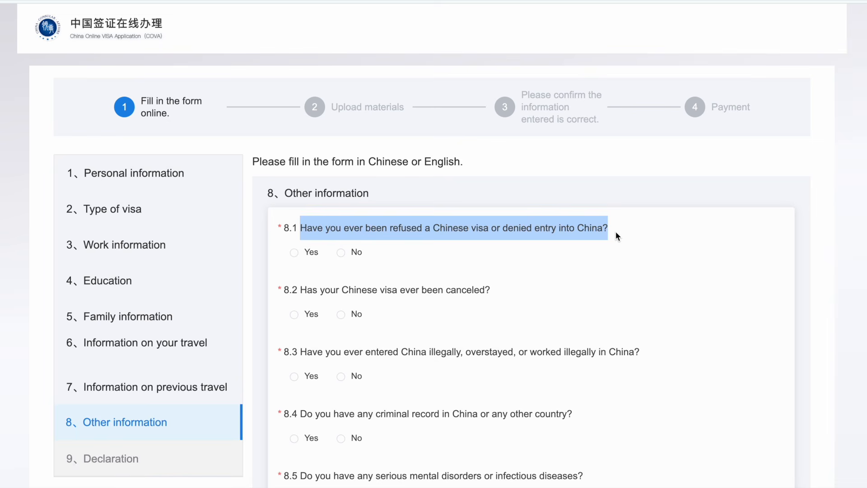
{"action": "left_click", "coordinate": [341, 253]}
{"action": "left_click_drag", "start_coordinate": [300, 291], "coordinate": [407, 287]}
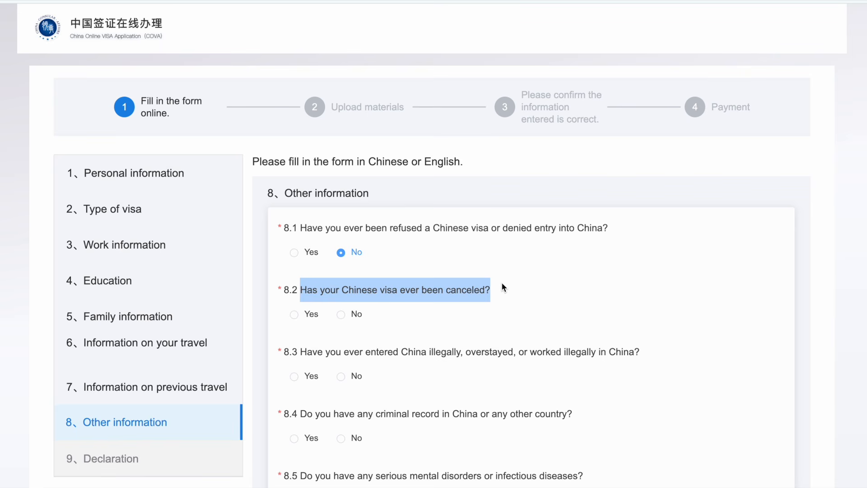
{"action": "left_click", "coordinate": [342, 316]}
{"action": "scroll", "coordinate": [343, 319], "scroll_direction": "down", "scroll_amount": 1}
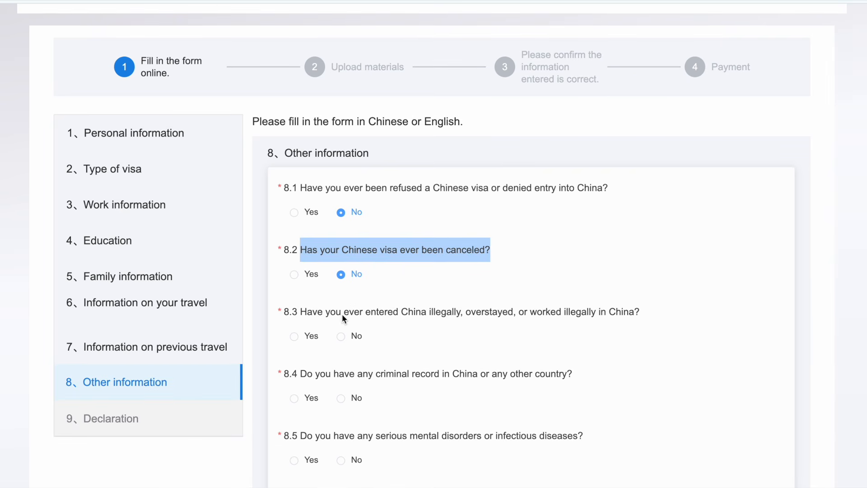
{"action": "left_click_drag", "start_coordinate": [296, 313], "coordinate": [484, 299]}
{"action": "left_click_drag", "start_coordinate": [564, 306], "coordinate": [638, 308]}
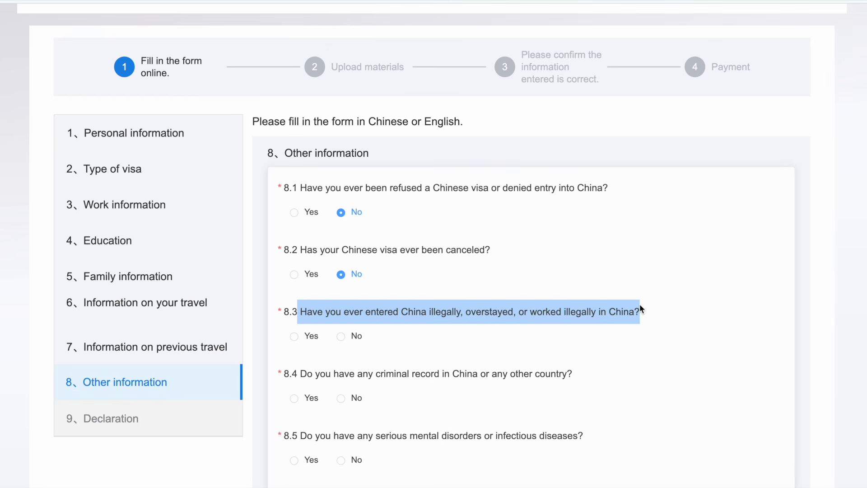
{"action": "left_click", "coordinate": [341, 336]}
Step: Answer No to 8.4 criminal record and 8.5 serious mental or infectious diseases
{"action": "scroll", "coordinate": [343, 342], "scroll_direction": "down", "scroll_amount": 1}
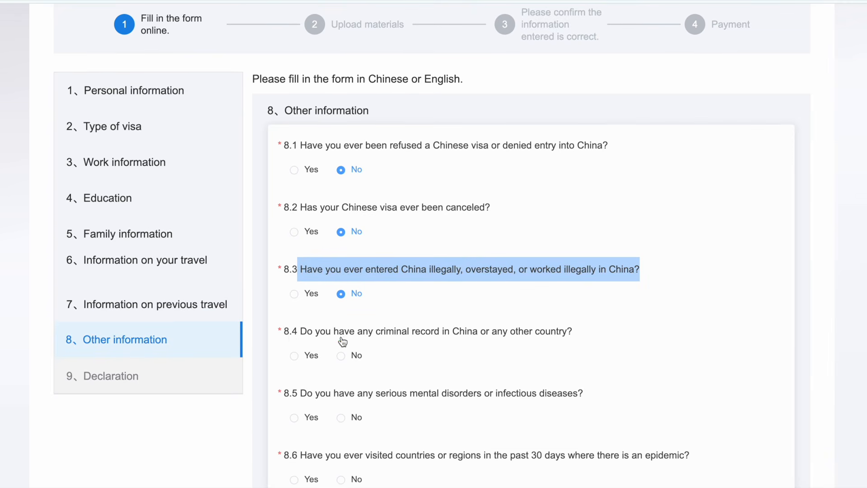
{"action": "left_click_drag", "start_coordinate": [297, 330], "coordinate": [502, 325]}
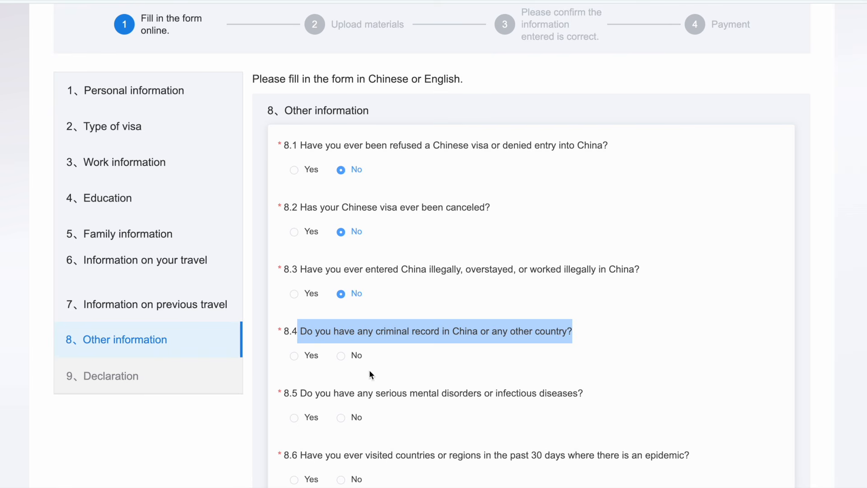
{"action": "left_click", "coordinate": [341, 355]}
{"action": "scroll", "coordinate": [343, 359], "scroll_direction": "down", "scroll_amount": 1}
{"action": "scroll", "coordinate": [342, 359], "scroll_direction": "down", "scroll_amount": 1}
{"action": "left_click_drag", "start_coordinate": [300, 345], "coordinate": [584, 349]}
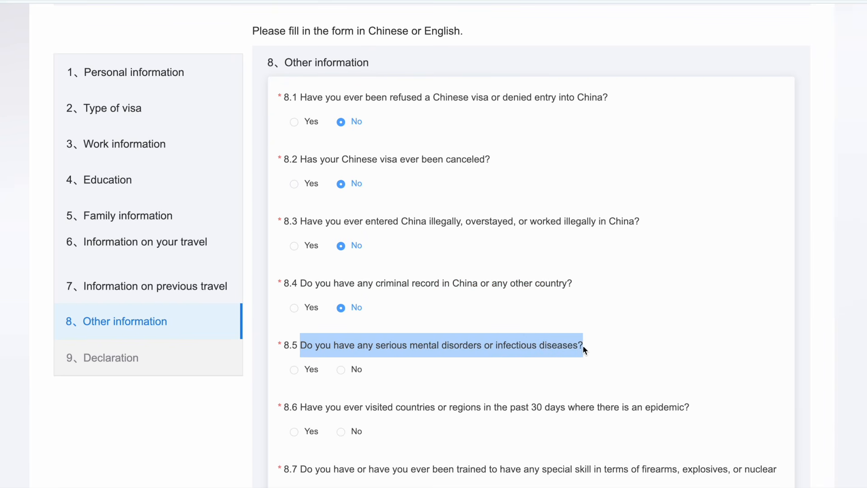
{"action": "left_click", "coordinate": [342, 370]}
Step: Answer No to 8.6 epidemic area visits and 8.7 special weapons or chemical skills
{"action": "scroll", "coordinate": [345, 373], "scroll_direction": "down", "scroll_amount": 2}
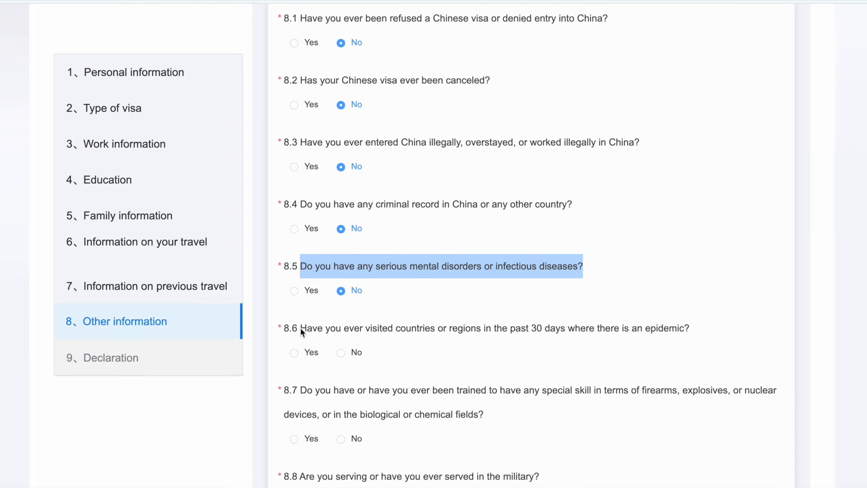
{"action": "left_click_drag", "start_coordinate": [301, 331], "coordinate": [658, 340]}
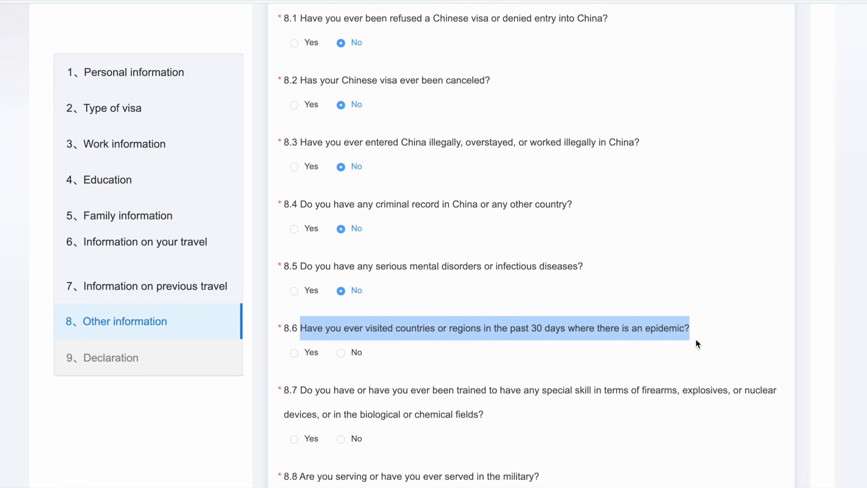
{"action": "left_click", "coordinate": [343, 355]}
{"action": "scroll", "coordinate": [345, 358], "scroll_direction": "down", "scroll_amount": 3}
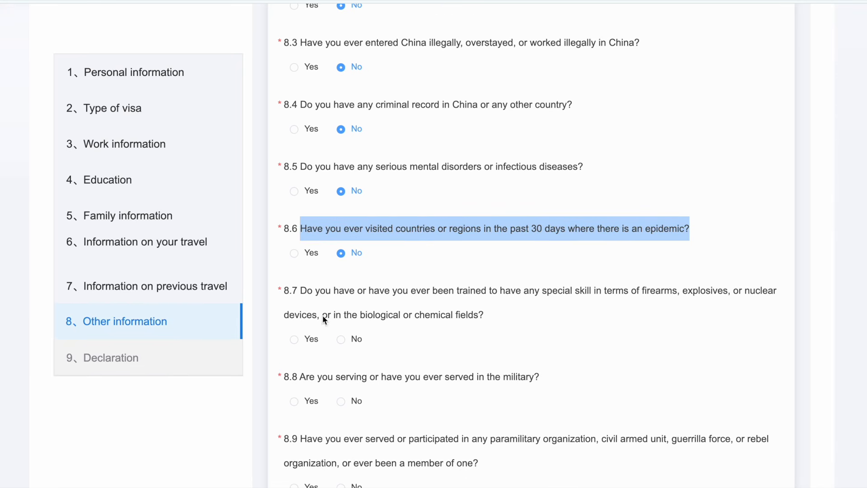
{"action": "left_click", "coordinate": [302, 288]}
{"action": "left_click_drag", "start_coordinate": [301, 289], "coordinate": [322, 293]}
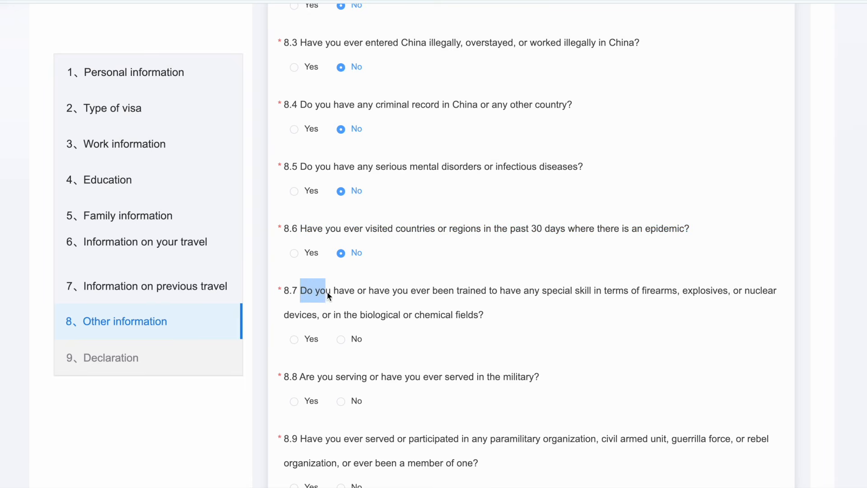
{"action": "left_click_drag", "start_coordinate": [446, 294], "coordinate": [695, 306]}
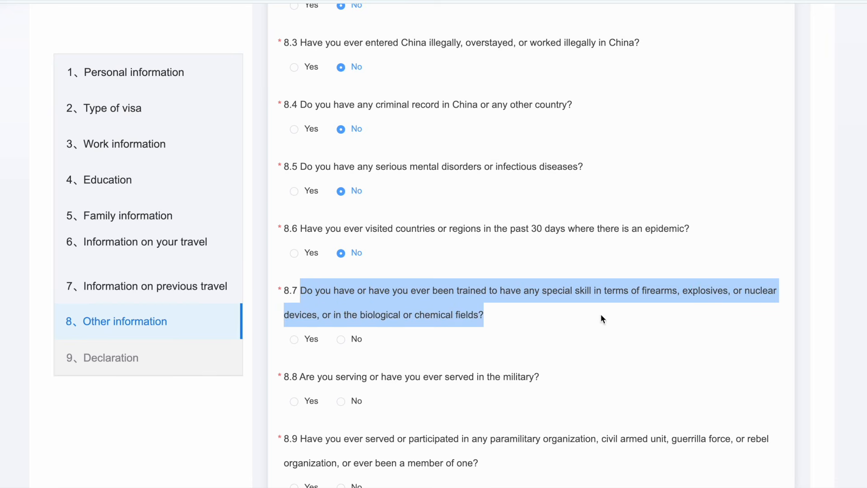
{"action": "left_click", "coordinate": [341, 340]}
Step: Answer No to 8.8 military service and 8.9 paramilitary organization membership
{"action": "scroll", "coordinate": [342, 341], "scroll_direction": "down", "scroll_amount": 1}
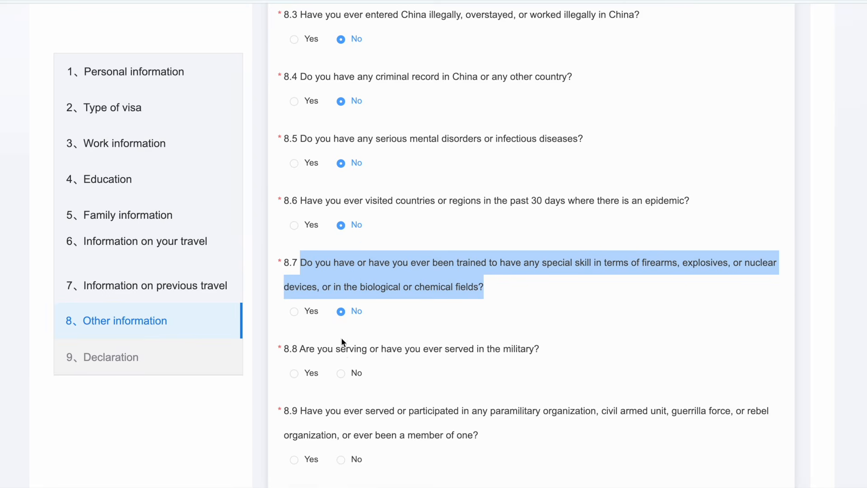
{"action": "left_click_drag", "start_coordinate": [300, 337], "coordinate": [323, 342]}
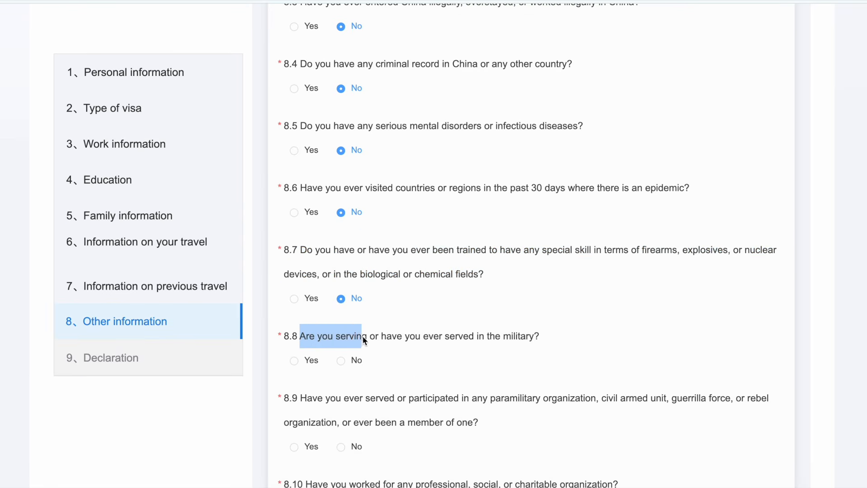
{"action": "left_click_drag", "start_coordinate": [364, 340], "coordinate": [563, 350]}
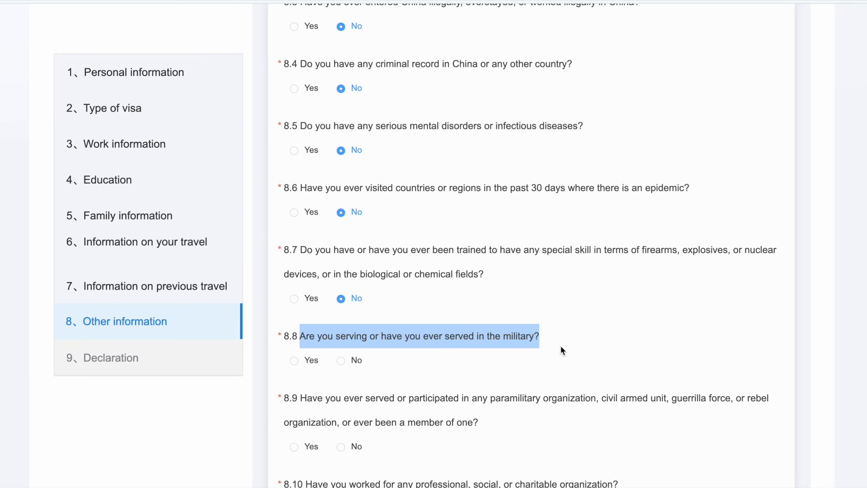
{"action": "left_click", "coordinate": [342, 360]}
{"action": "scroll", "coordinate": [342, 364], "scroll_direction": "down", "scroll_amount": 1}
{"action": "left_click_drag", "start_coordinate": [301, 339], "coordinate": [560, 355]}
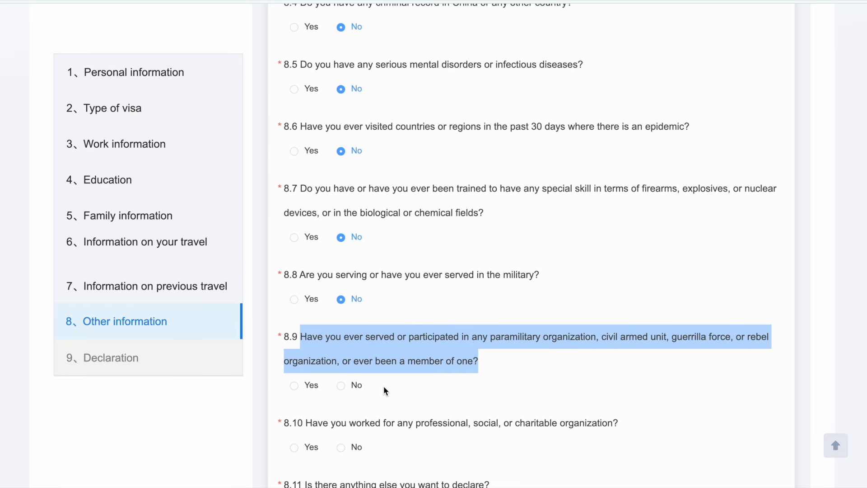
{"action": "left_click", "coordinate": [341, 388]}
Step: Answer No to 8.10 and 8.11 (nothing else to declare), then submit Other information
{"action": "scroll", "coordinate": [344, 393], "scroll_direction": "down", "scroll_amount": 3}
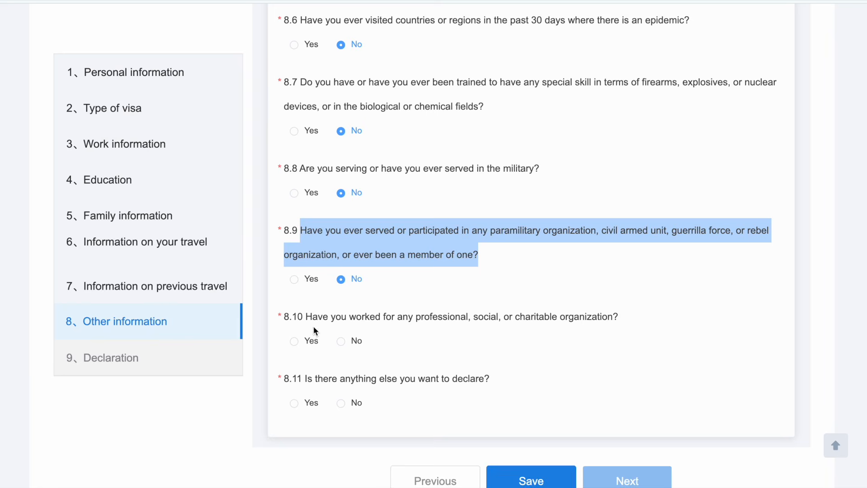
{"action": "left_click_drag", "start_coordinate": [304, 316], "coordinate": [606, 317]}
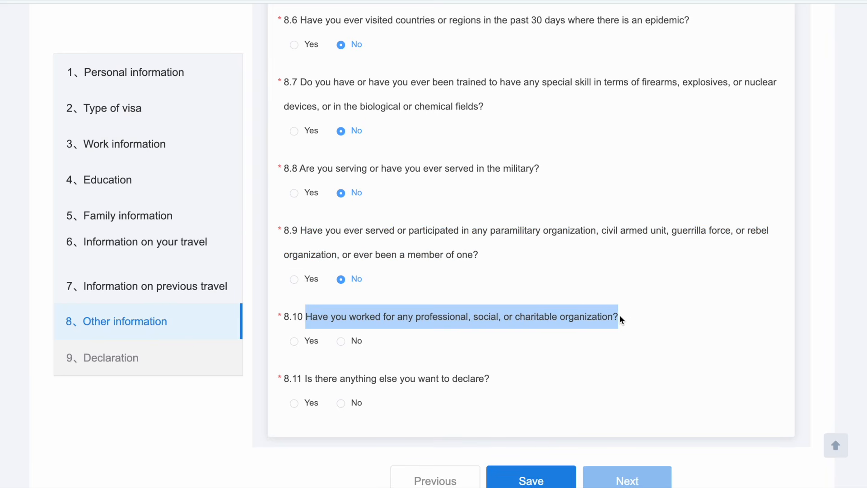
{"action": "left_click", "coordinate": [340, 342]}
{"action": "left_click_drag", "start_coordinate": [307, 378], "coordinate": [503, 378]}
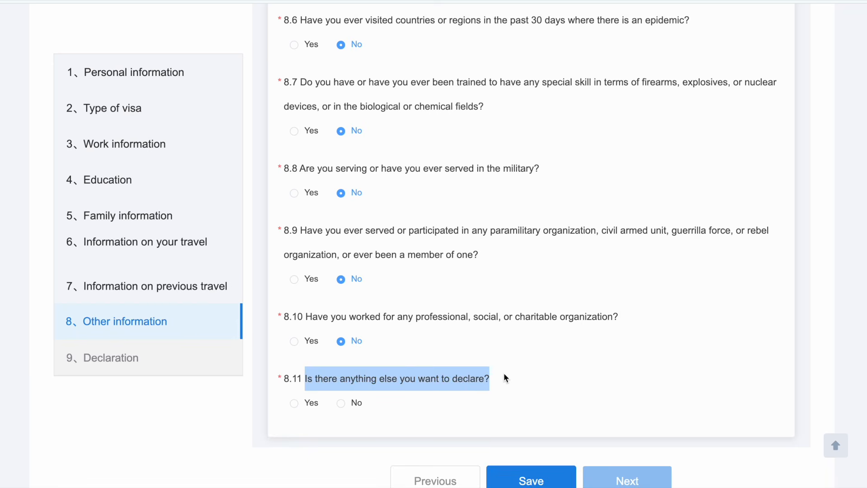
{"action": "left_click", "coordinate": [342, 405]}
{"action": "scroll", "coordinate": [644, 323], "scroll_direction": "down", "scroll_amount": 1}
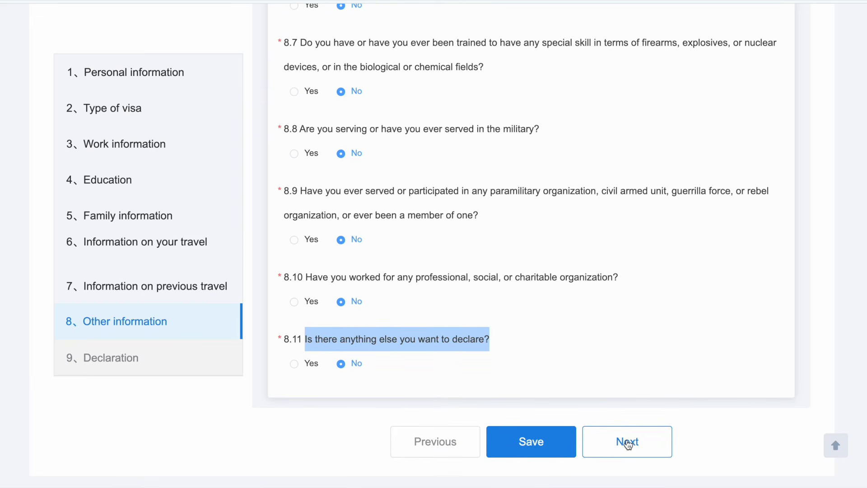
{"action": "left_click", "coordinate": [628, 444]}
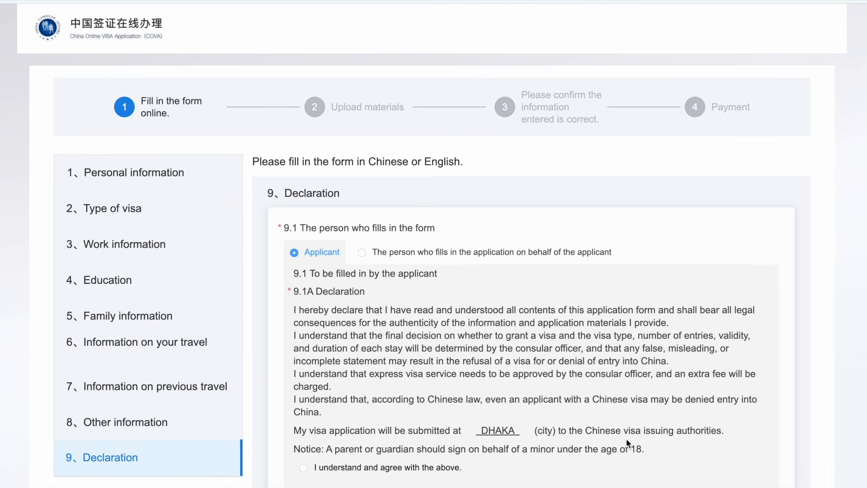
Step: Read the 9.1A Declaration naming DHAKA as submission city and agree to it
{"action": "scroll", "coordinate": [626, 440], "scroll_direction": "down", "scroll_amount": 2}
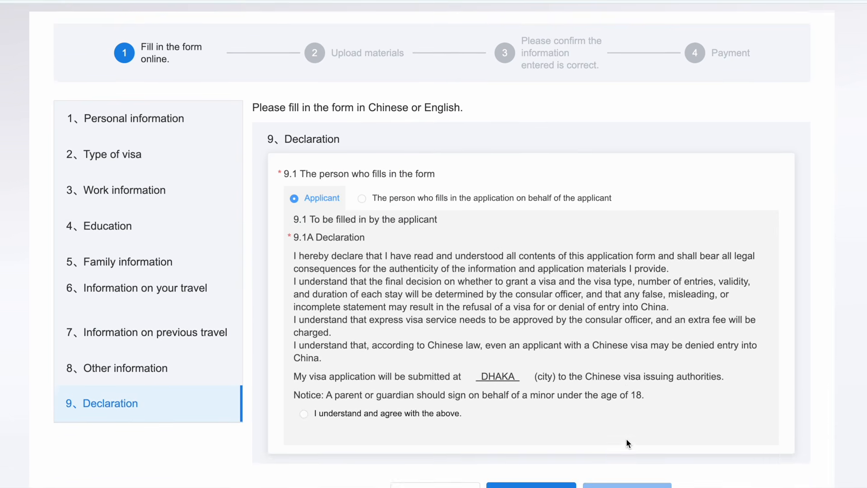
{"action": "scroll", "coordinate": [626, 442], "scroll_direction": "down", "scroll_amount": 1}
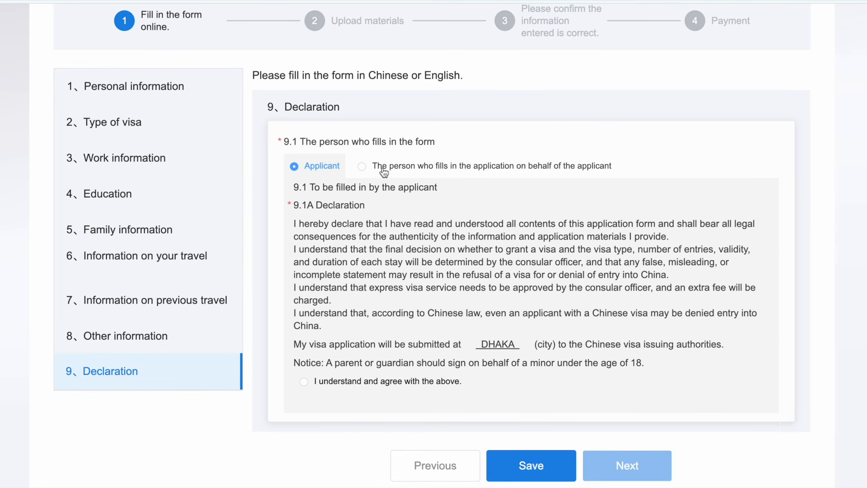
{"action": "left_click_drag", "start_coordinate": [299, 139], "coordinate": [446, 137]}
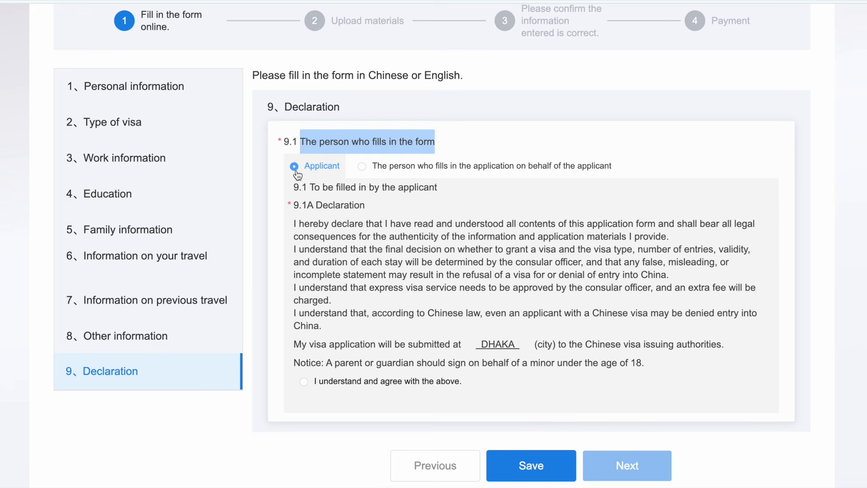
{"action": "left_click_drag", "start_coordinate": [293, 201], "coordinate": [708, 323]}
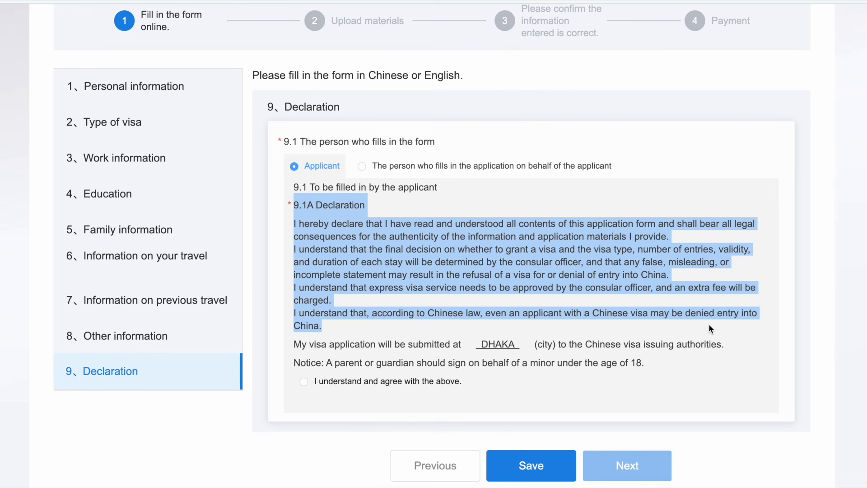
{"action": "left_click", "coordinate": [297, 350]}
{"action": "left_click_drag", "start_coordinate": [297, 347], "coordinate": [718, 350]}
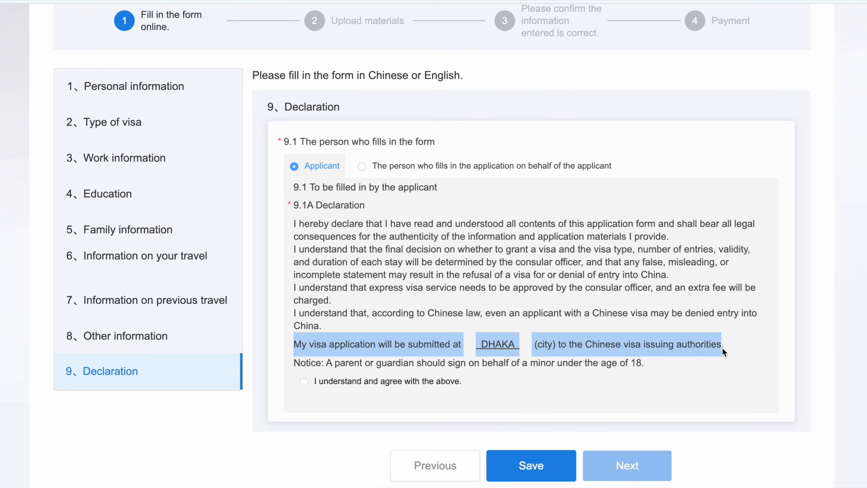
{"action": "left_click", "coordinate": [303, 383]}
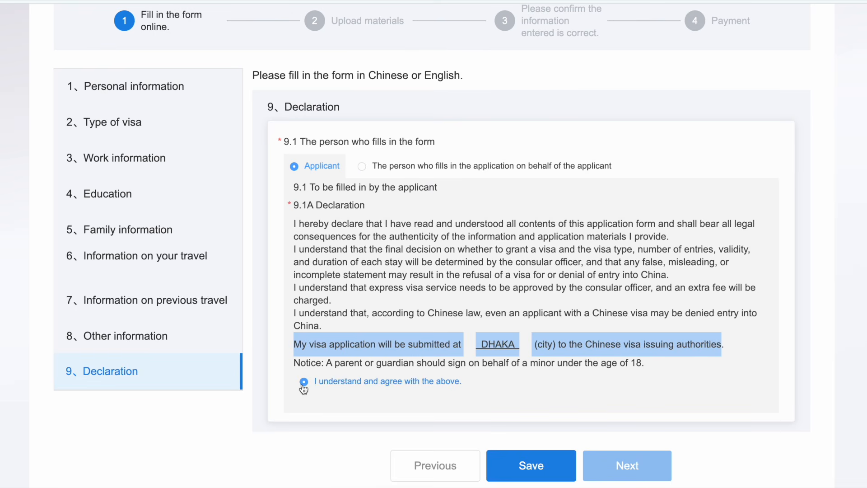
{"action": "scroll", "coordinate": [303, 387], "scroll_direction": "down", "scroll_amount": 1}
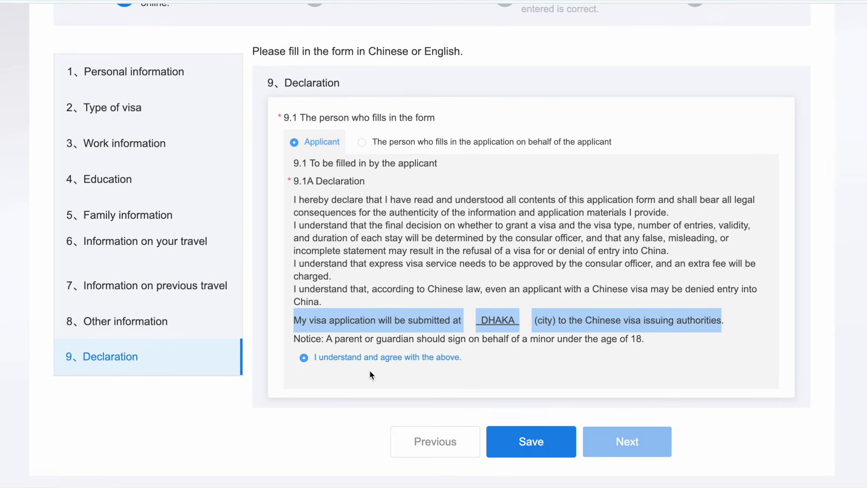
Step: Continue to Upload materials and read the note about the Embassy/Consulate website
{"action": "left_click", "coordinate": [629, 441]}
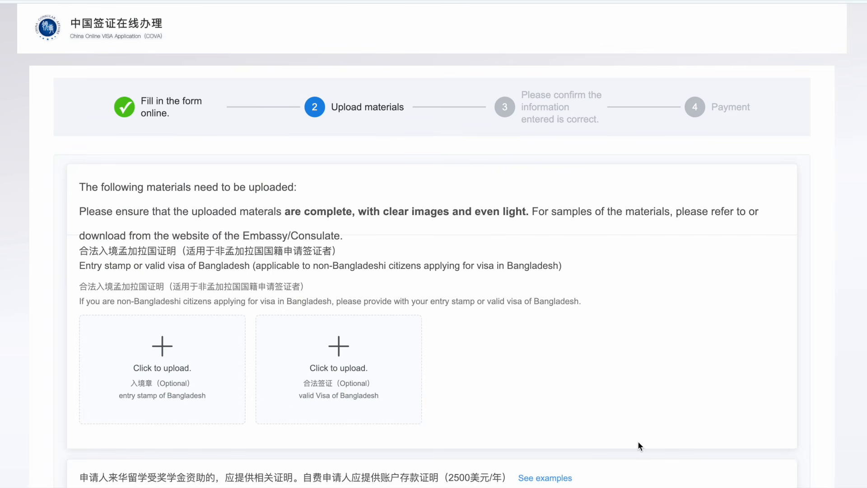
{"action": "scroll", "coordinate": [637, 441], "scroll_direction": "down", "scroll_amount": 5}
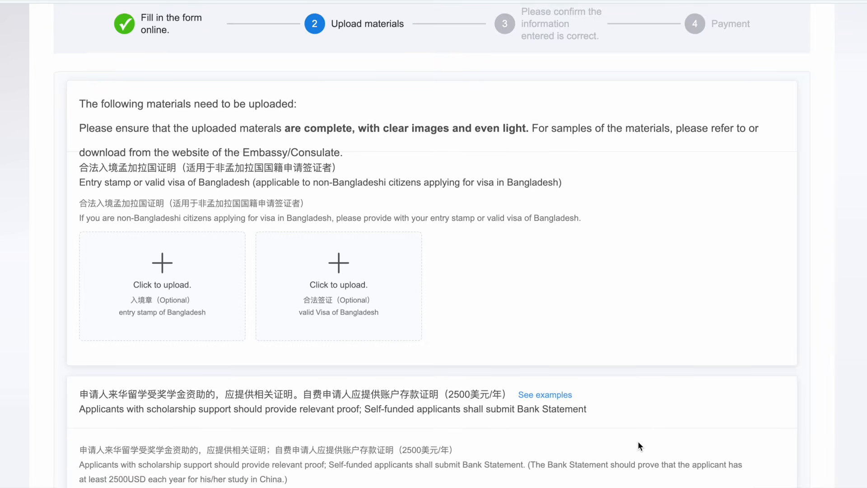
{"action": "left_click_drag", "start_coordinate": [83, 94], "coordinate": [735, 95]}
{"action": "left_click_drag", "start_coordinate": [79, 118], "coordinate": [319, 116]}
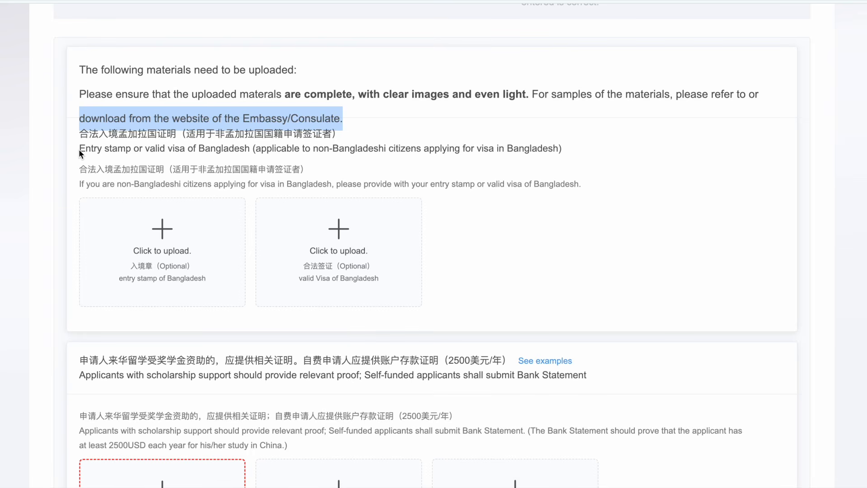
{"action": "left_click_drag", "start_coordinate": [80, 150], "coordinate": [116, 149]}
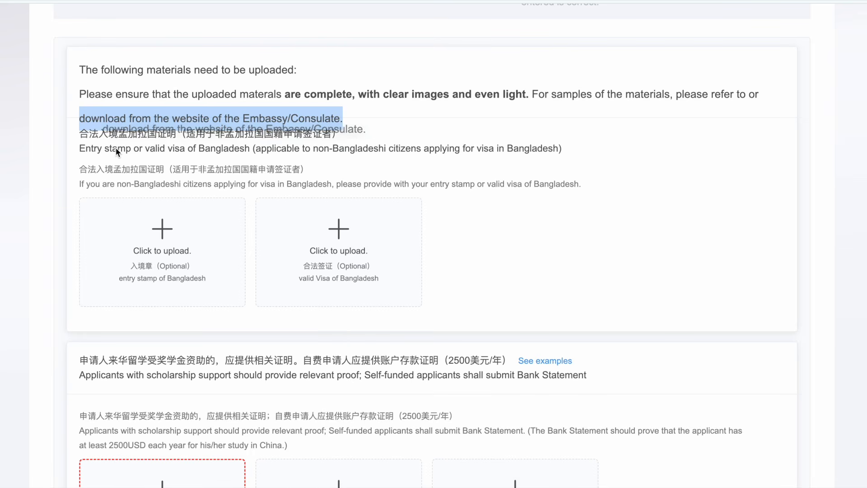
{"action": "left_click", "coordinate": [83, 148]}
Step: Review the entry stamp or visa requirement and the scholarship applicants' proof requirement
{"action": "left_click_drag", "start_coordinate": [81, 149], "coordinate": [563, 168]}
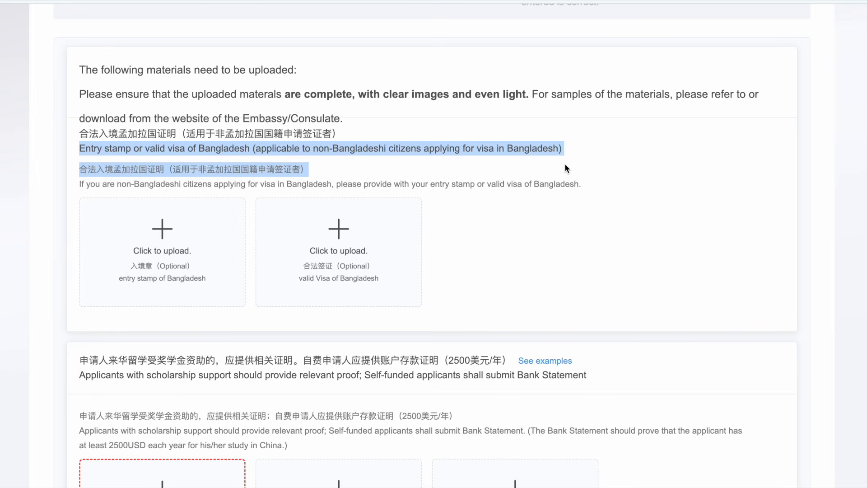
{"action": "scroll", "coordinate": [564, 163], "scroll_direction": "down", "scroll_amount": 1}
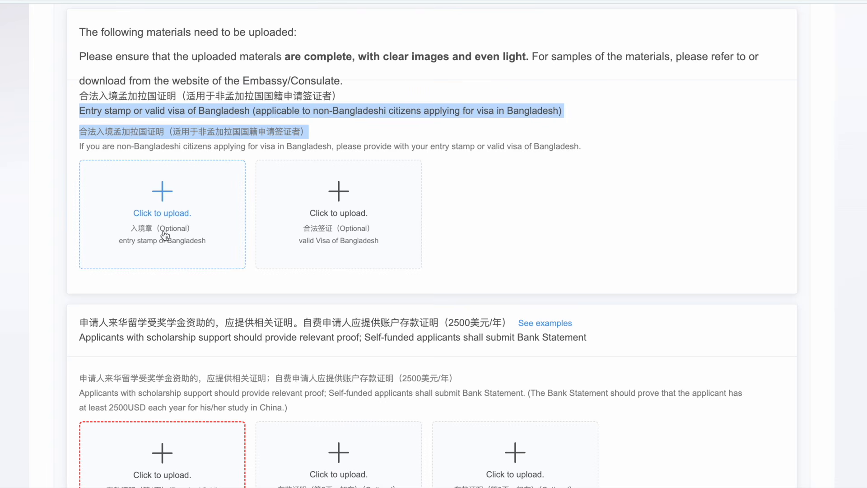
{"action": "scroll", "coordinate": [165, 235], "scroll_direction": "down", "scroll_amount": 4}
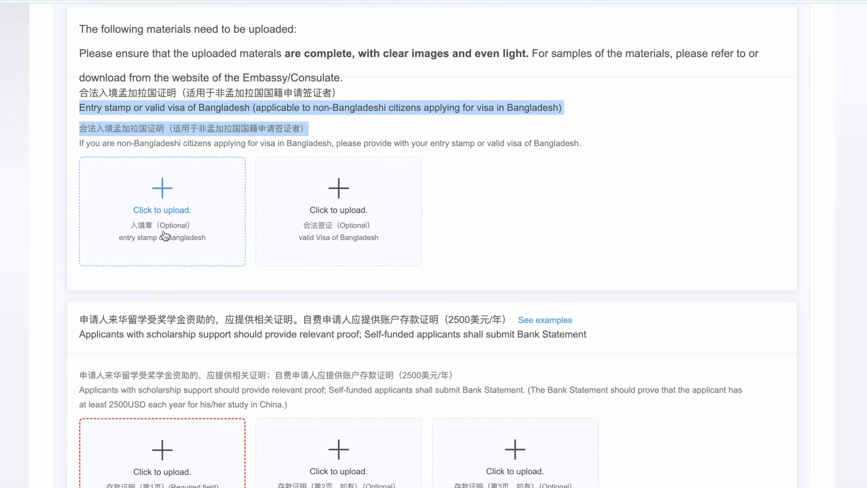
{"action": "left_click_drag", "start_coordinate": [81, 198], "coordinate": [363, 199]}
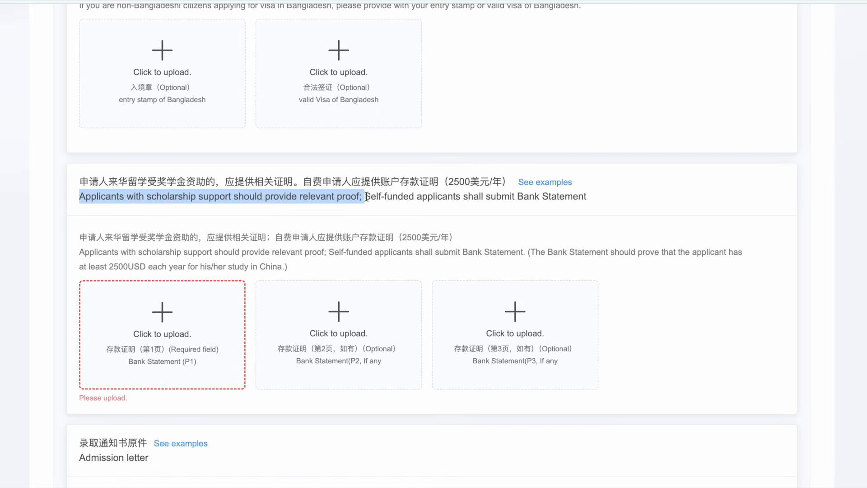
{"action": "left_click_drag", "start_coordinate": [364, 197], "coordinate": [588, 197]}
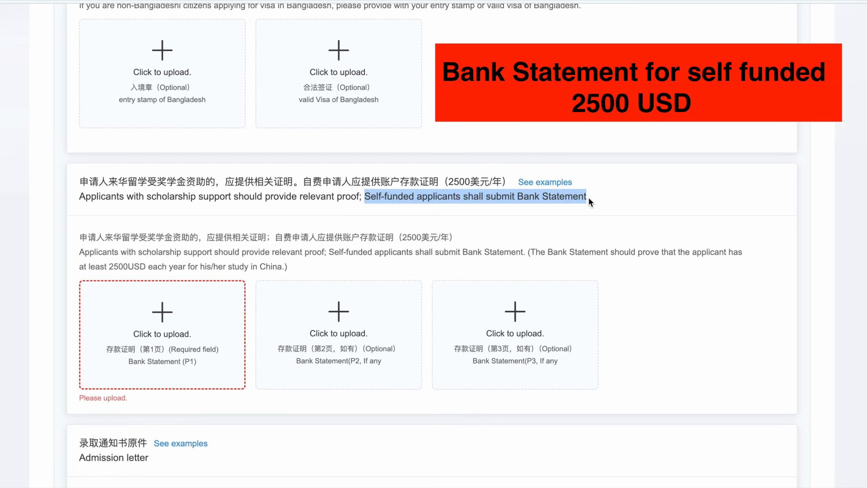
{"action": "left_click_drag", "start_coordinate": [530, 251], "coordinate": [288, 267]}
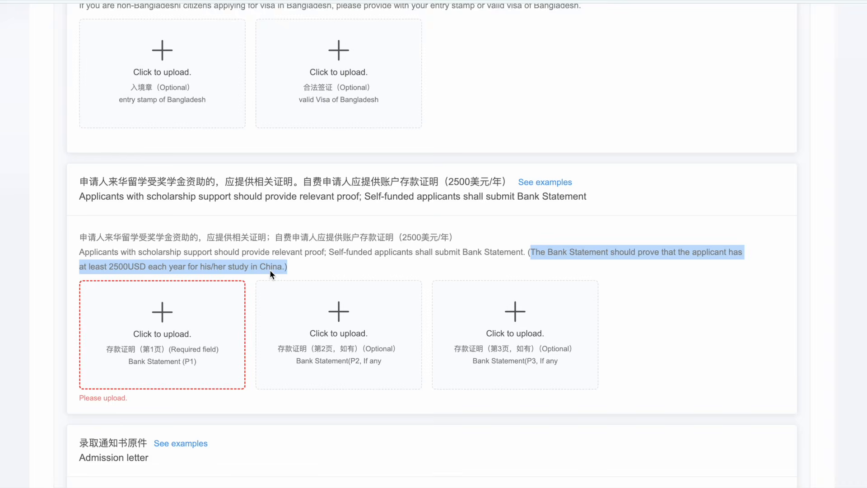
{"action": "scroll", "coordinate": [269, 270], "scroll_direction": "down", "scroll_amount": 1}
{"action": "scroll", "coordinate": [515, 306], "scroll_direction": "down", "scroll_amount": 6}
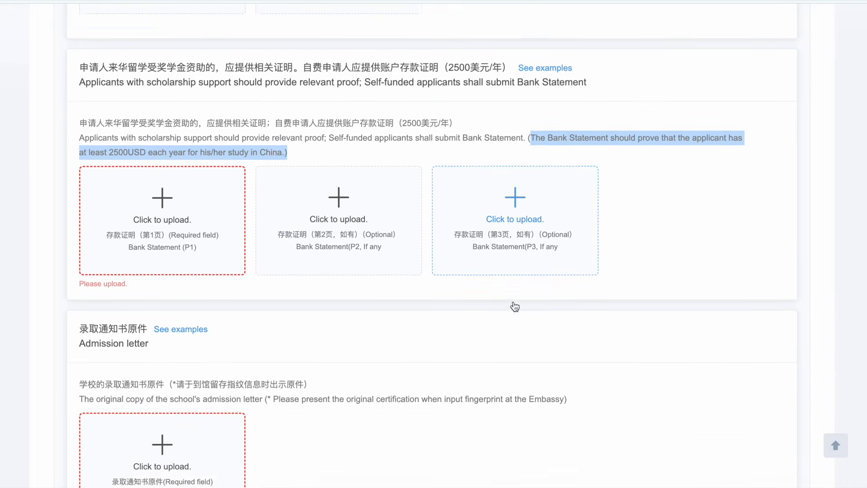
{"action": "scroll", "coordinate": [513, 304], "scroll_direction": "down", "scroll_amount": 2}
{"action": "left_click_drag", "start_coordinate": [78, 63], "coordinate": [148, 63]}
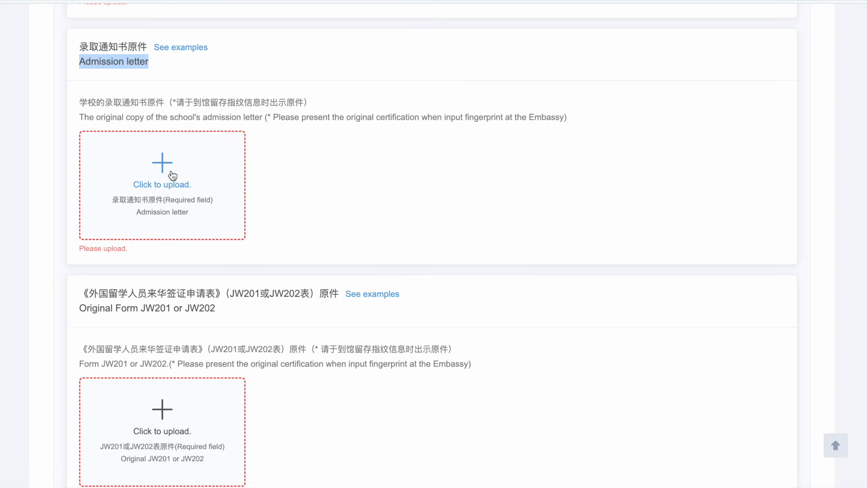
{"action": "scroll", "coordinate": [172, 175], "scroll_direction": "down", "scroll_amount": 1}
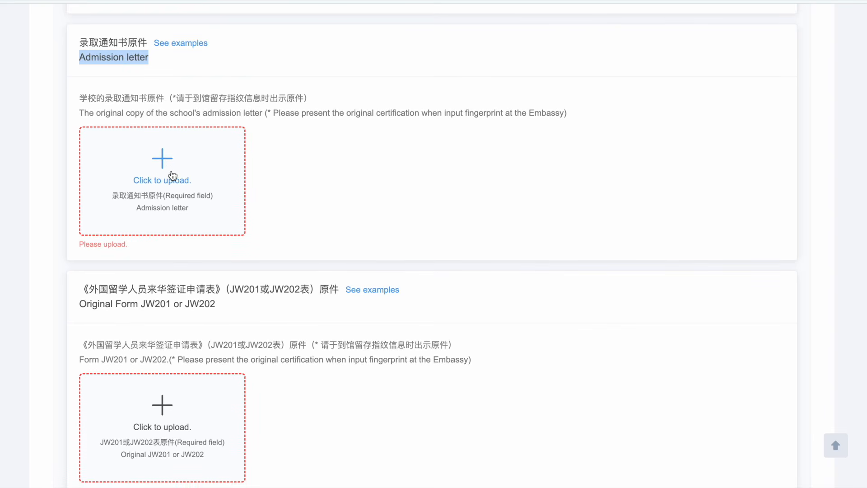
{"action": "left_click_drag", "start_coordinate": [80, 113], "coordinate": [550, 125]}
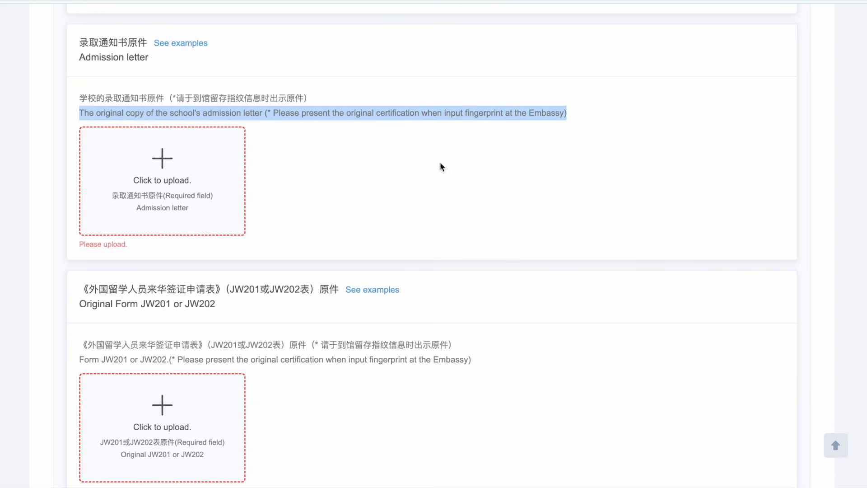
{"action": "left_click", "coordinate": [116, 319]}
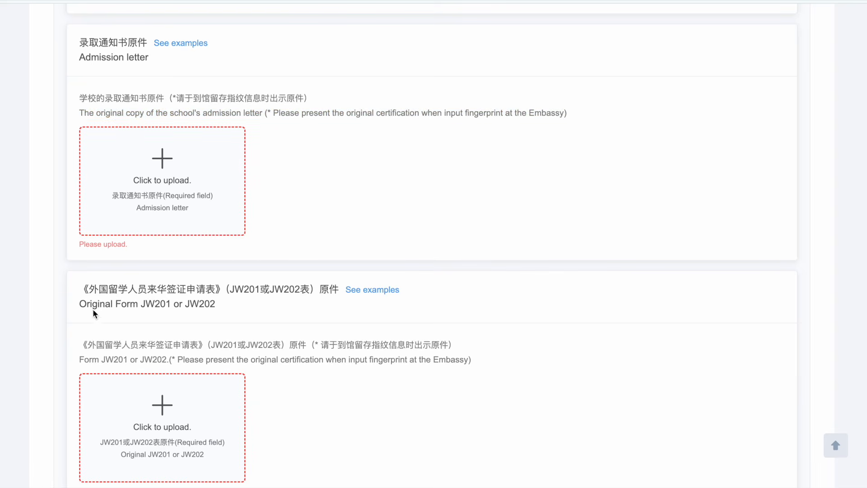
{"action": "left_click_drag", "start_coordinate": [81, 305], "coordinate": [214, 306]}
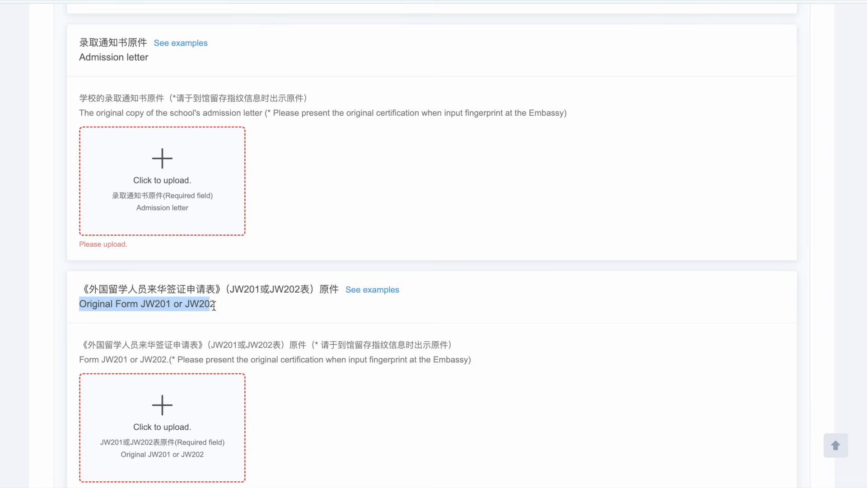
{"action": "scroll", "coordinate": [220, 305], "scroll_direction": "down", "scroll_amount": 2}
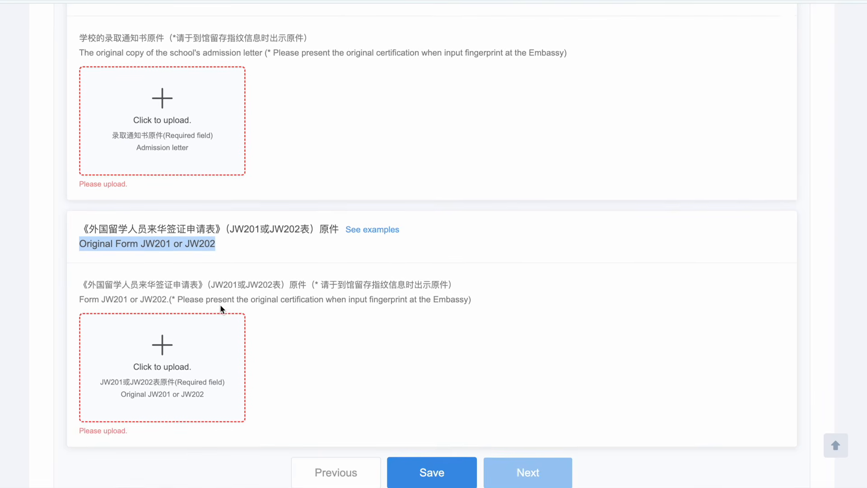
{"action": "left_click", "coordinate": [80, 294]}
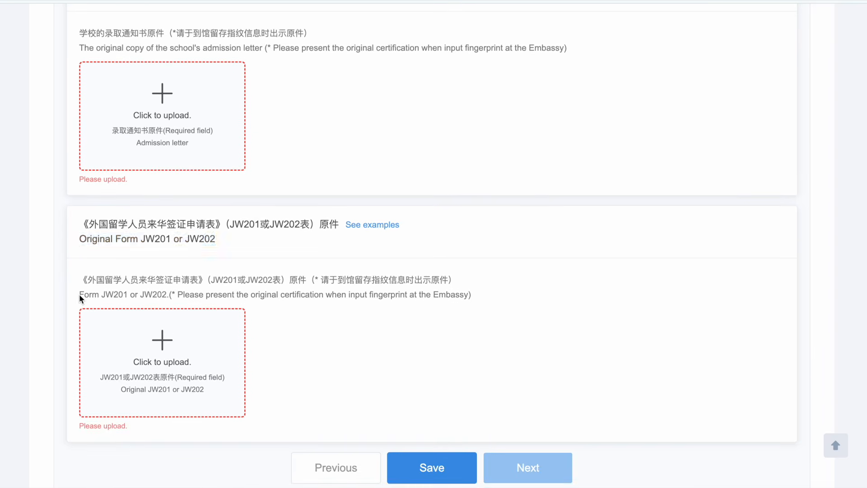
{"action": "left_click_drag", "start_coordinate": [238, 279], "coordinate": [393, 294]}
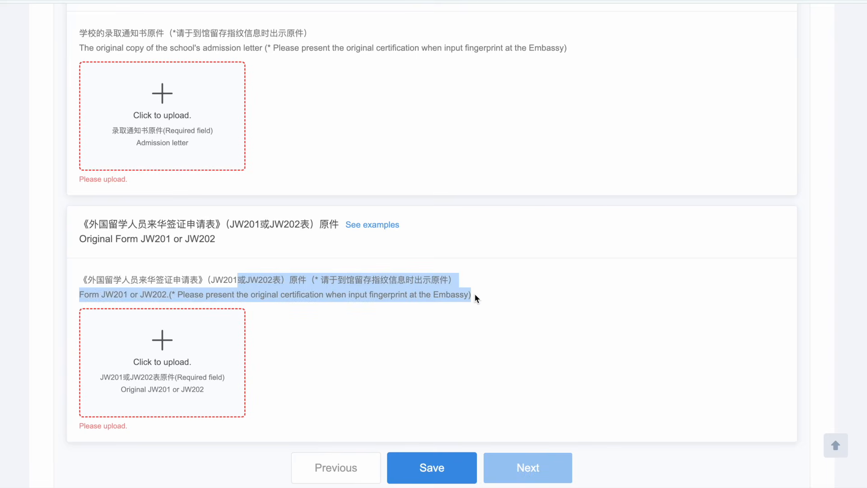
{"action": "scroll", "coordinate": [558, 319], "scroll_direction": "down", "scroll_amount": 1}
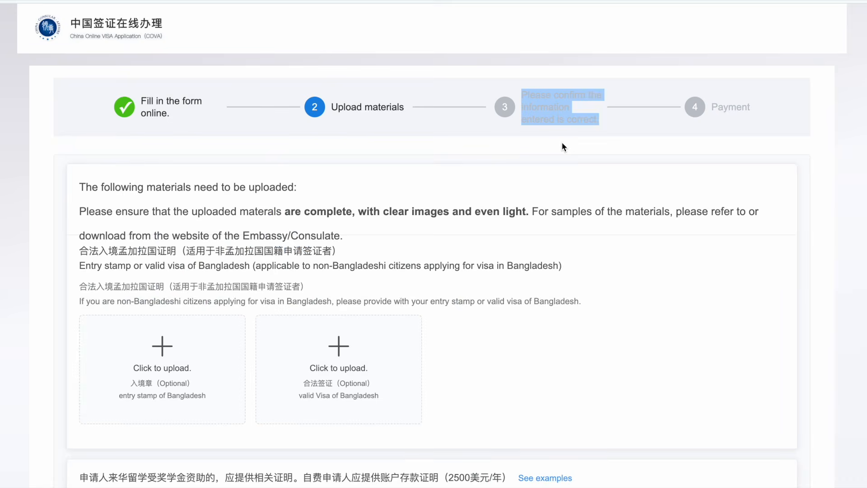
{"action": "scroll", "coordinate": [562, 146], "scroll_direction": "up", "scroll_amount": 5}
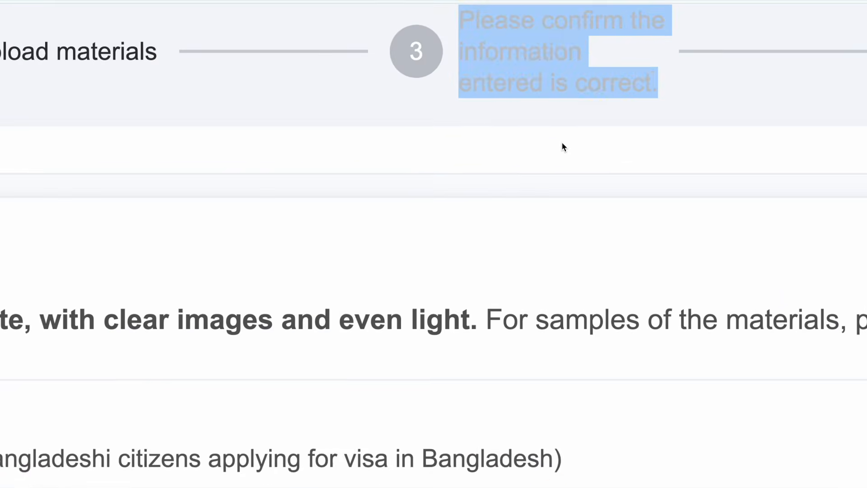
{"action": "scroll", "coordinate": [562, 145], "scroll_direction": "up", "scroll_amount": 1}
{"action": "left_click", "coordinate": [562, 143]}
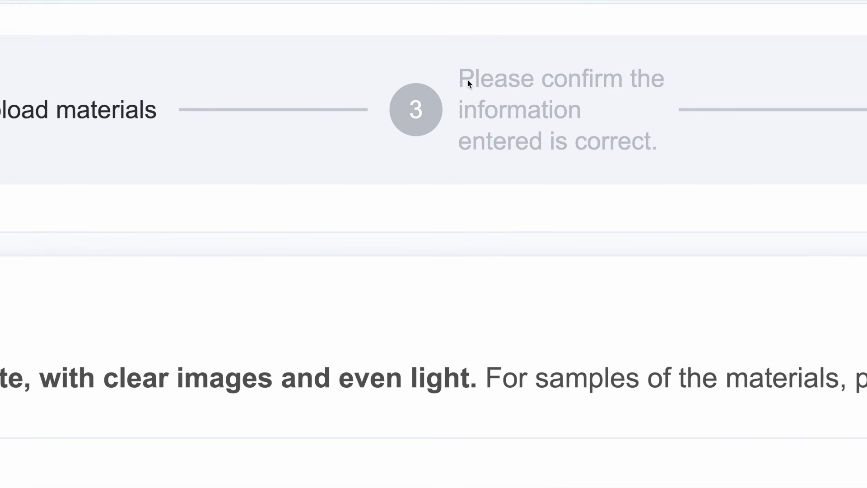
{"action": "left_click_drag", "start_coordinate": [461, 81], "coordinate": [672, 119]}
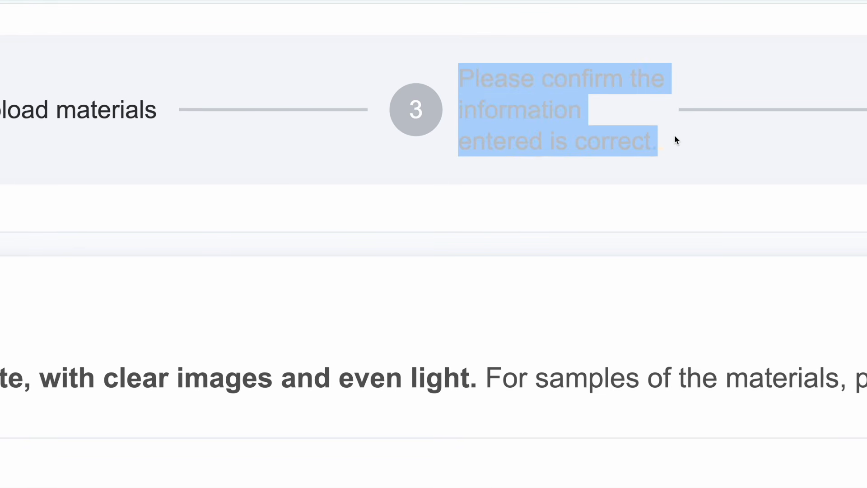